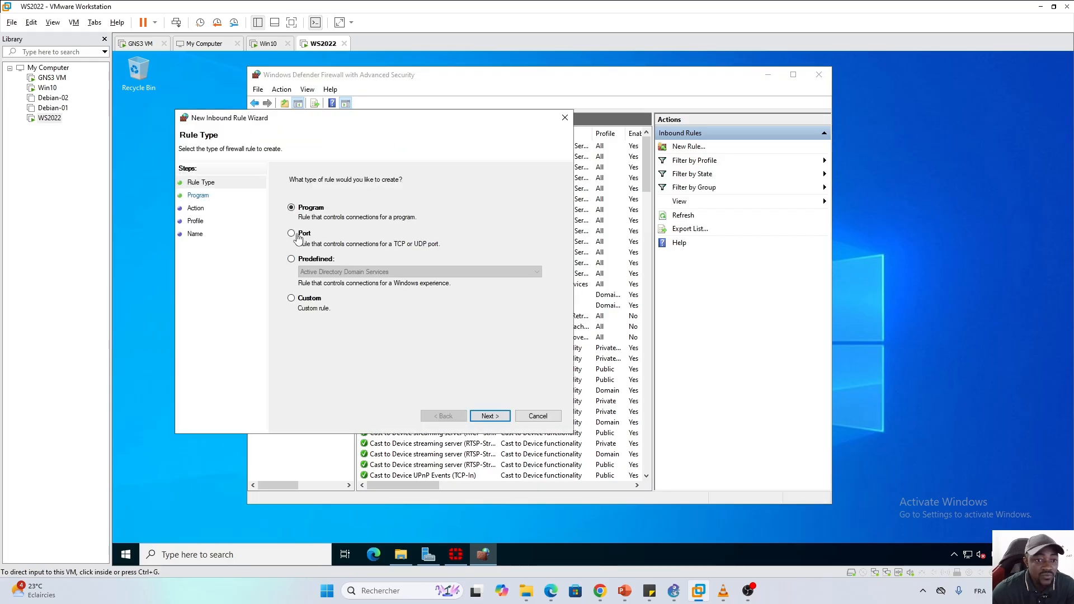
Define an inbound port rule allowing TCP 445 on Domain, Private and Public profiles
click(291, 233)
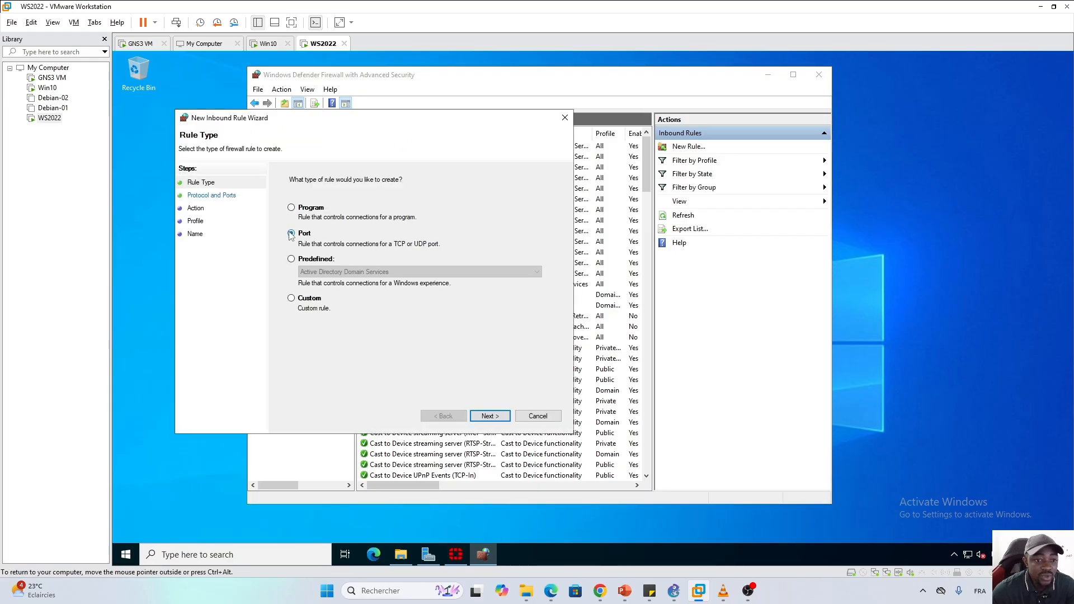
click(489, 415)
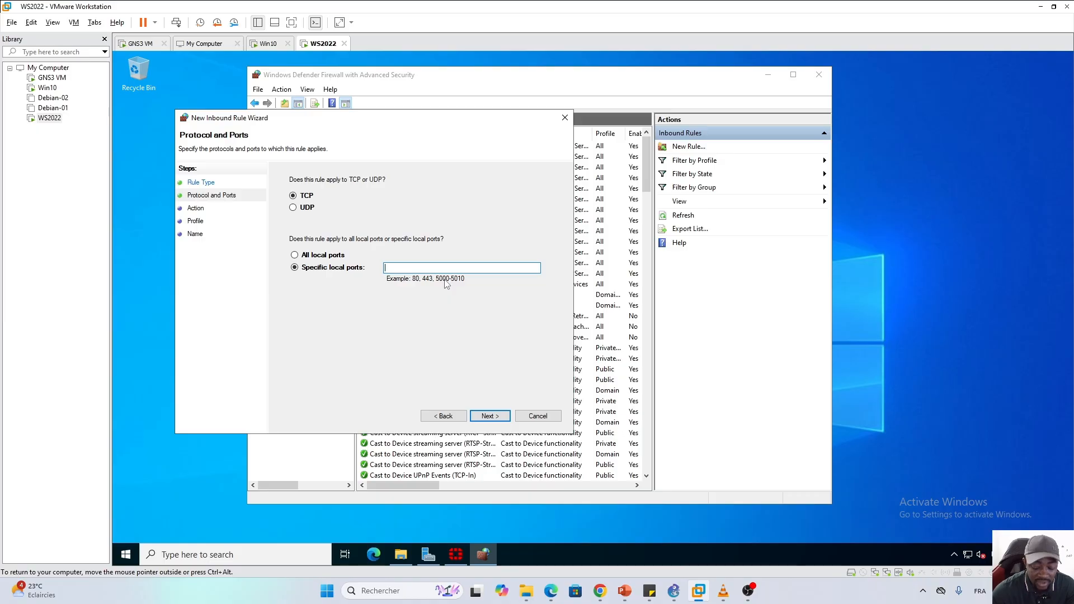
text(445)
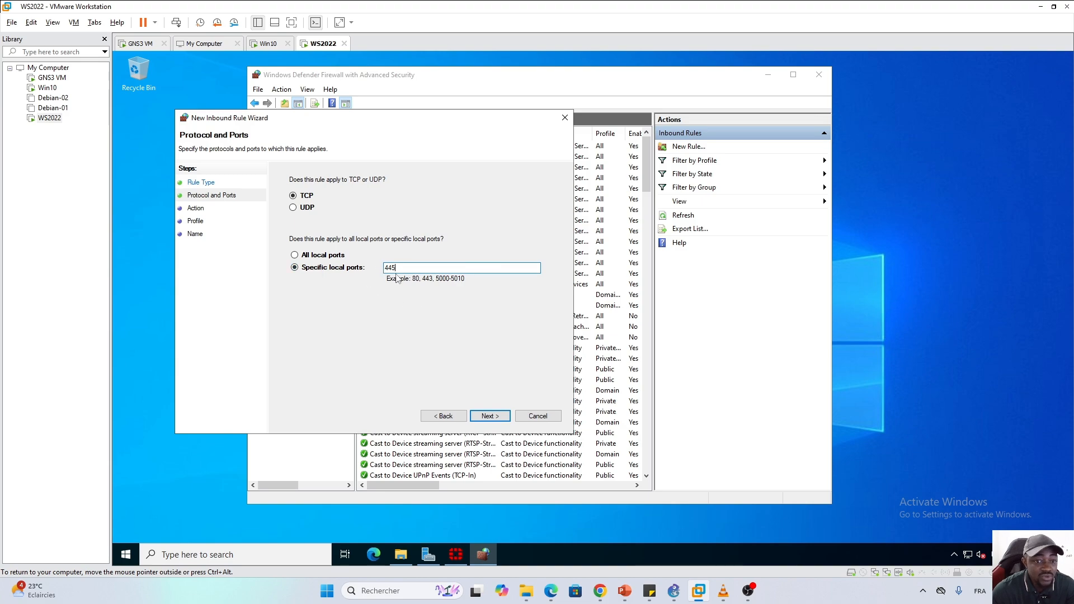
click(489, 416)
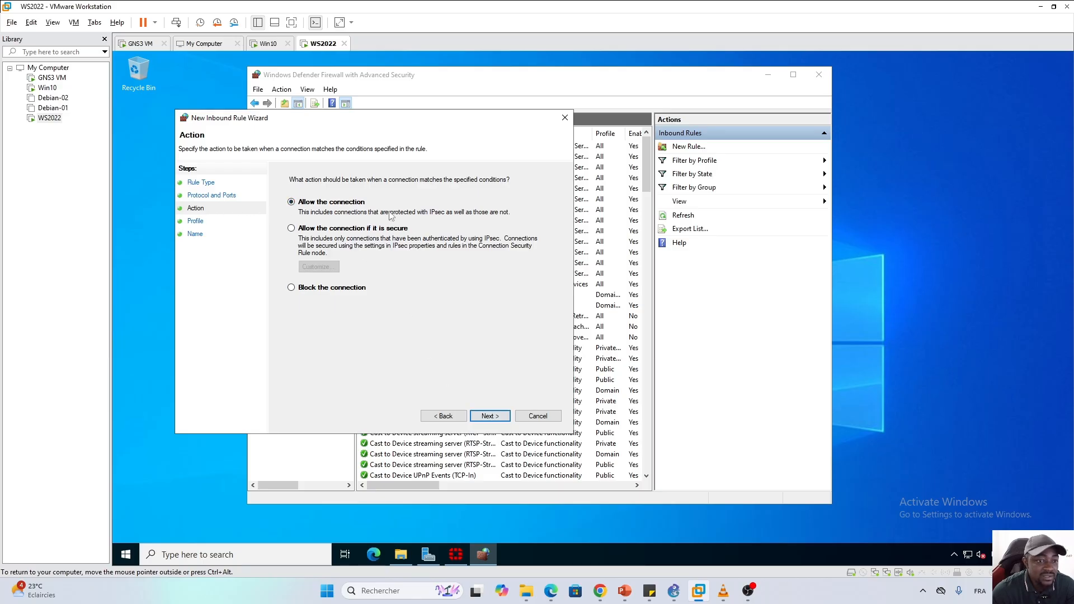
click(489, 416)
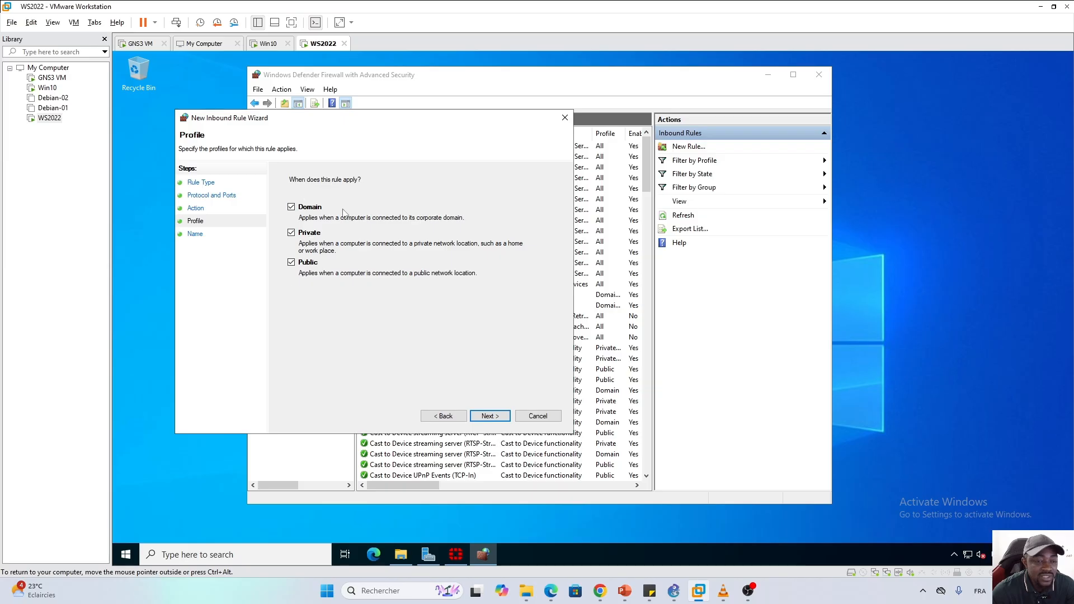
click(490, 416)
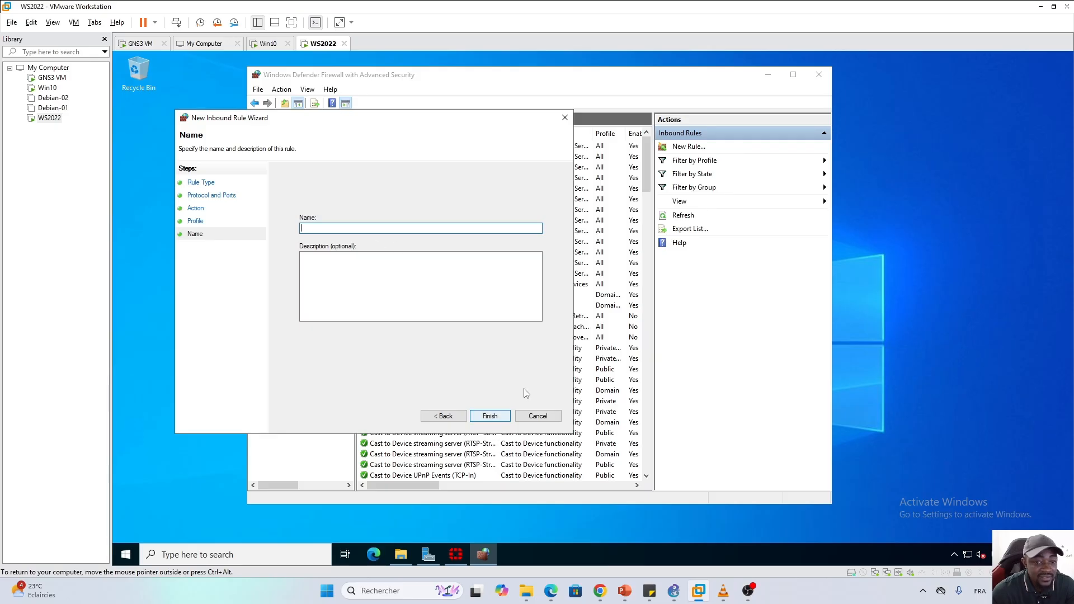
key(alt+Tab)
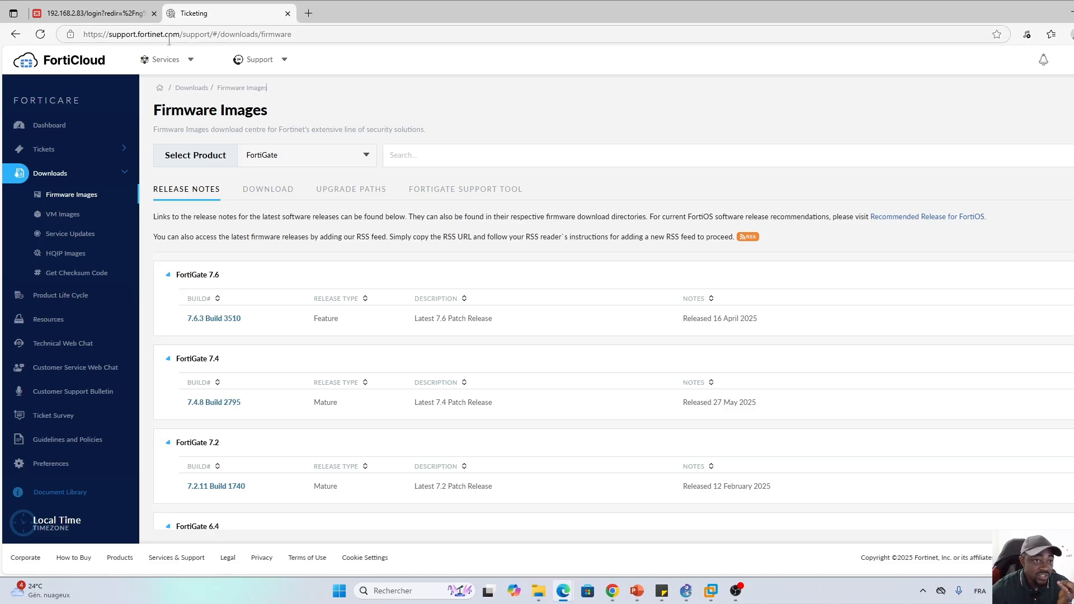
Go to Support > Firmware Download and show the DOWNLOAD tab's version folders
click(284, 62)
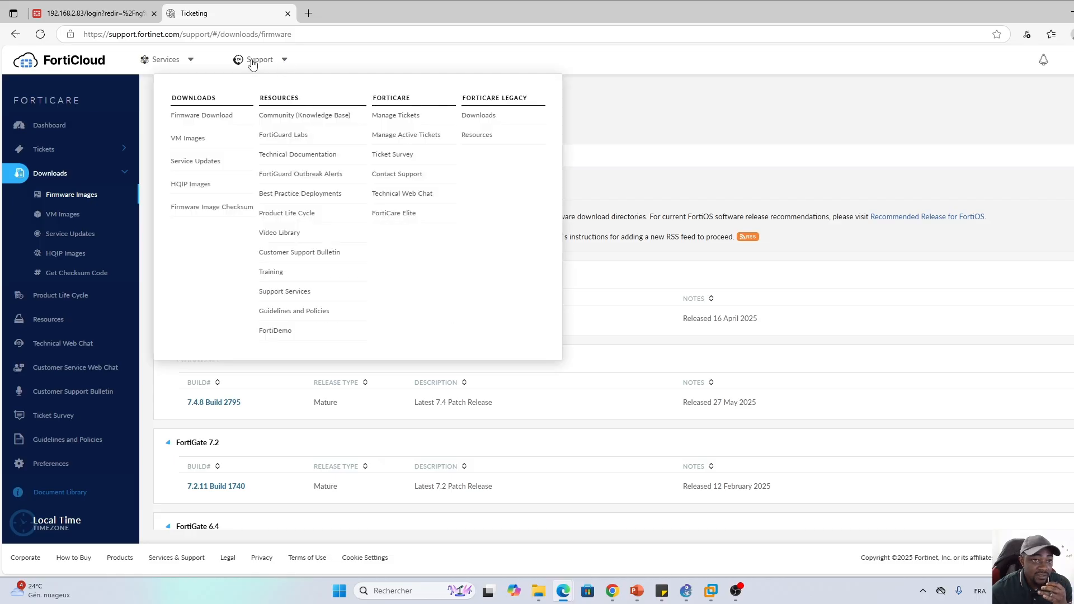
click(199, 117)
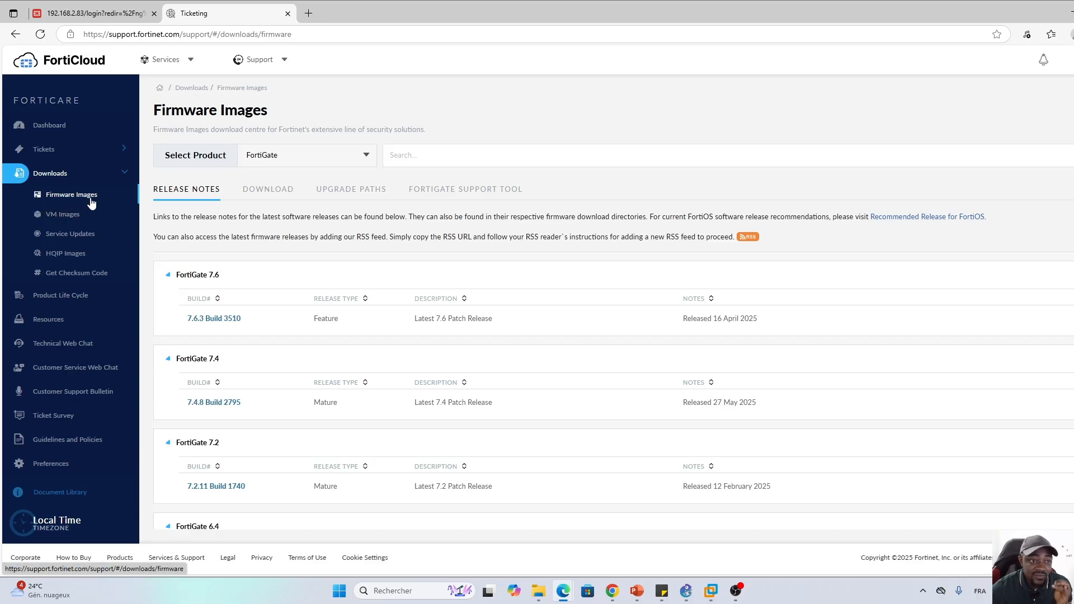
click(269, 190)
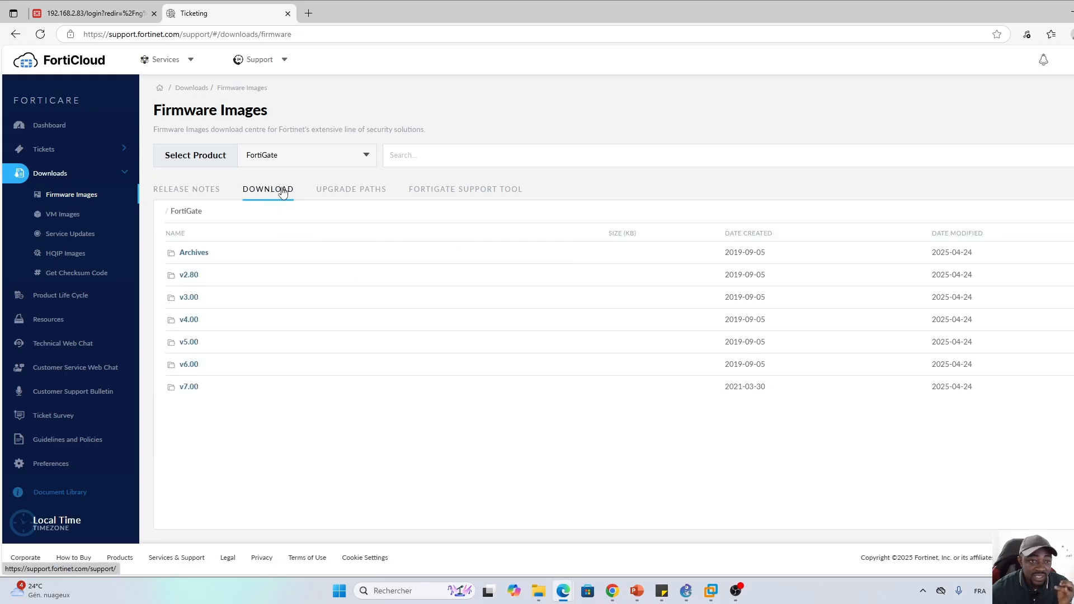
Browse v7.00 > 7.0 > 7.0.10 > FSSO and download FSSO_Setup_5.0.0309_x64.exe via HTTPS
click(189, 391)
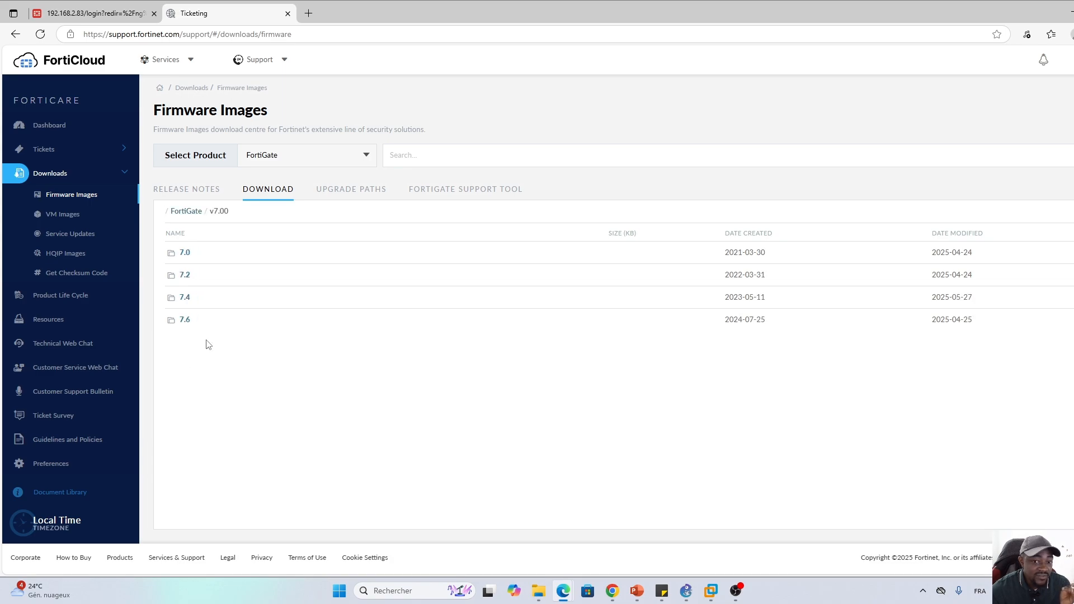
click(185, 253)
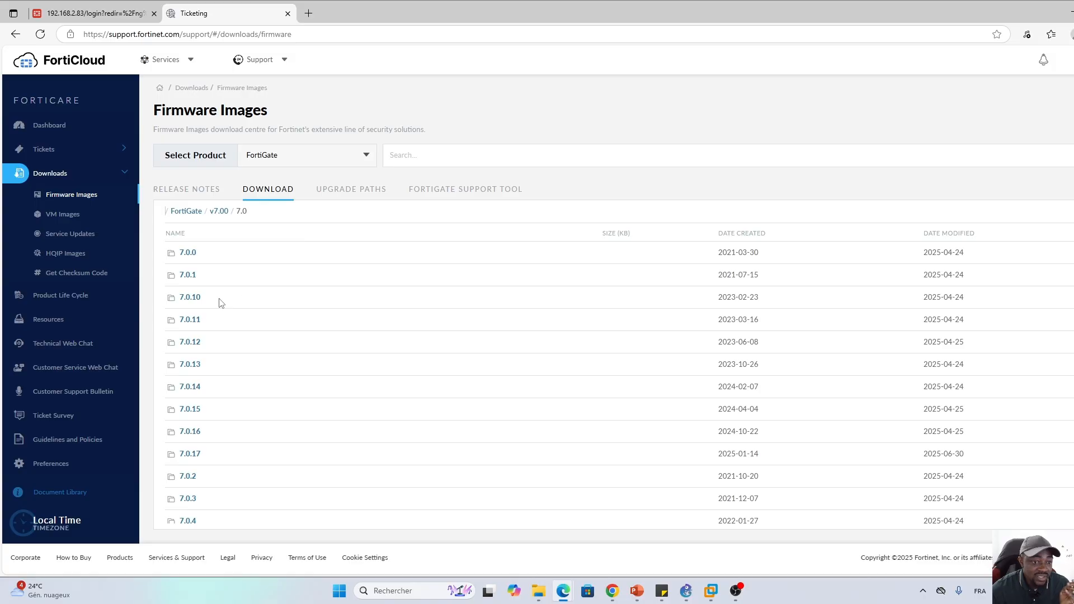
click(187, 300)
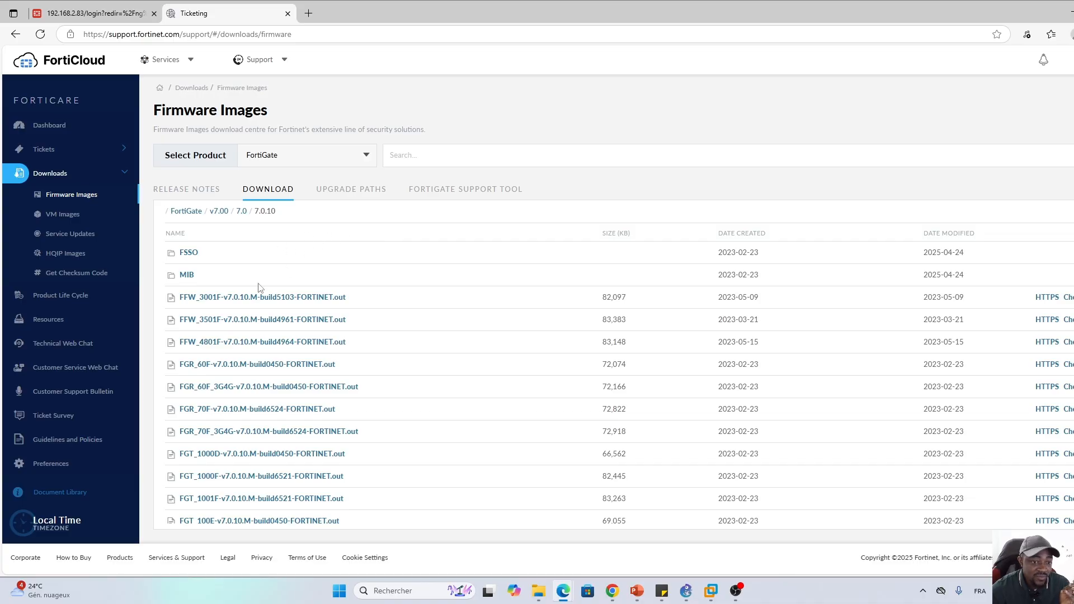
click(188, 254)
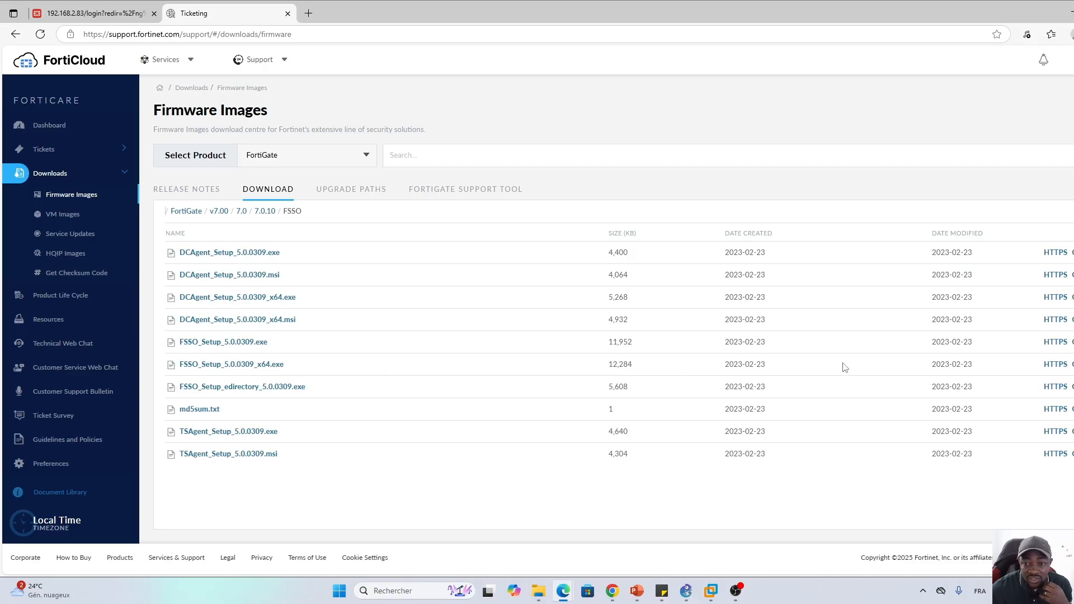
click(1055, 364)
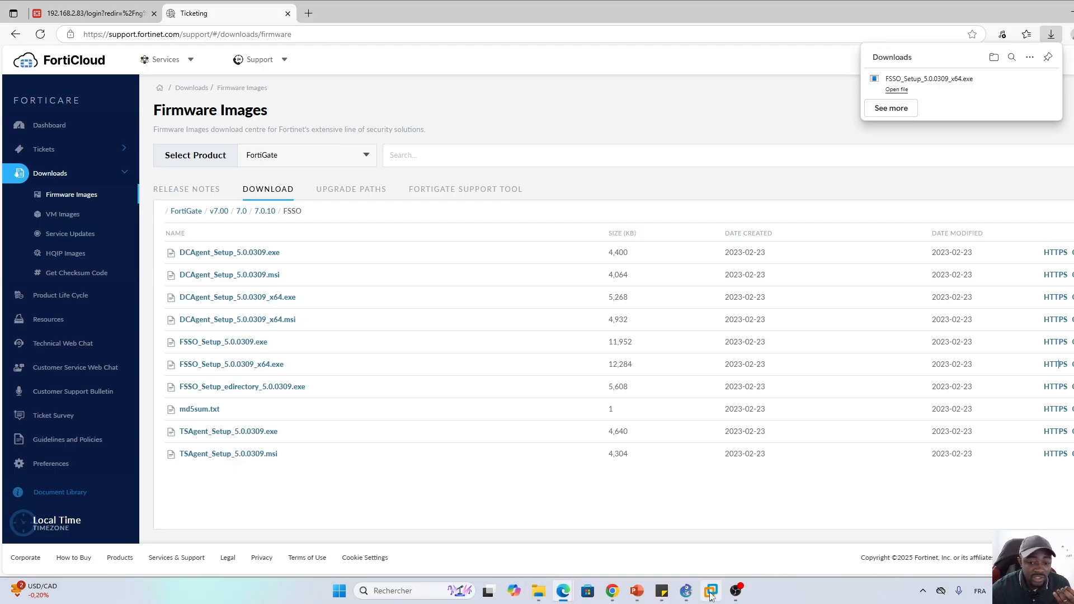
Bring up the WS2022 virtual machine and dismiss the Removable Devices notice
mouse_move(710, 597)
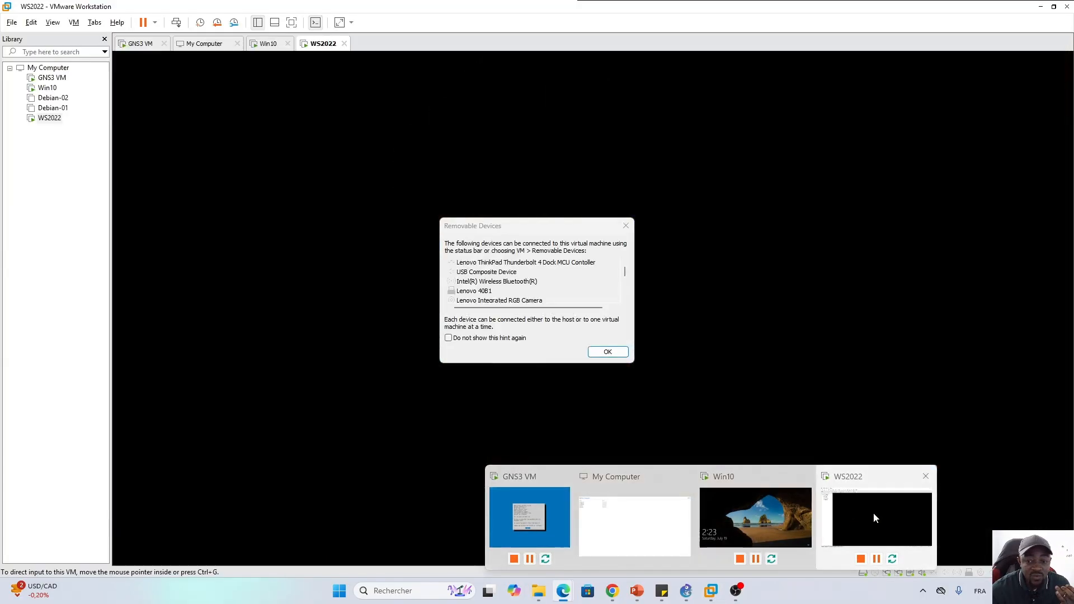
click(877, 510)
click(607, 351)
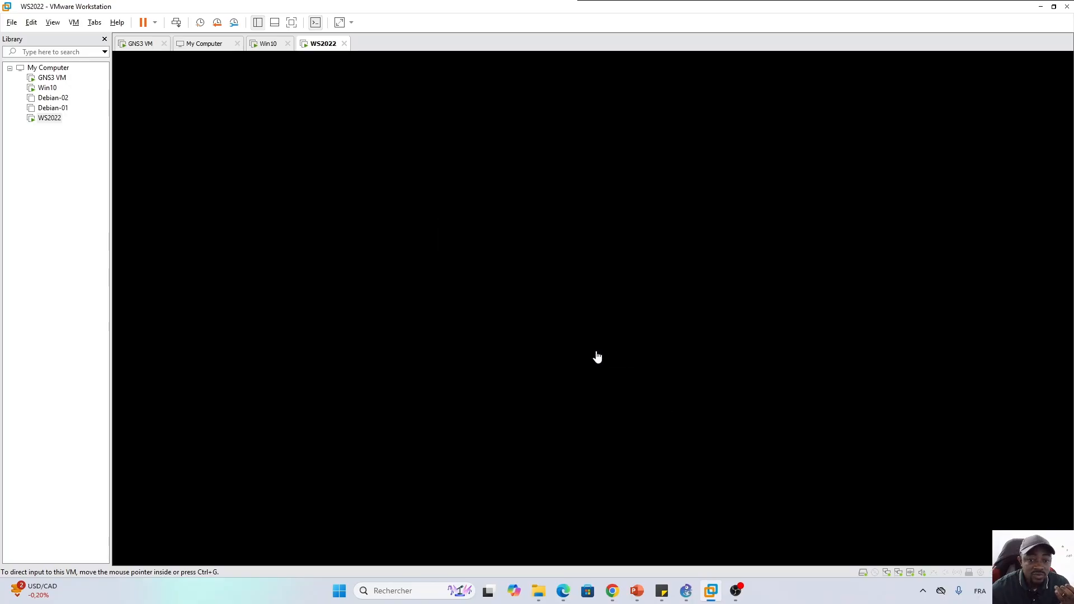
click(404, 318)
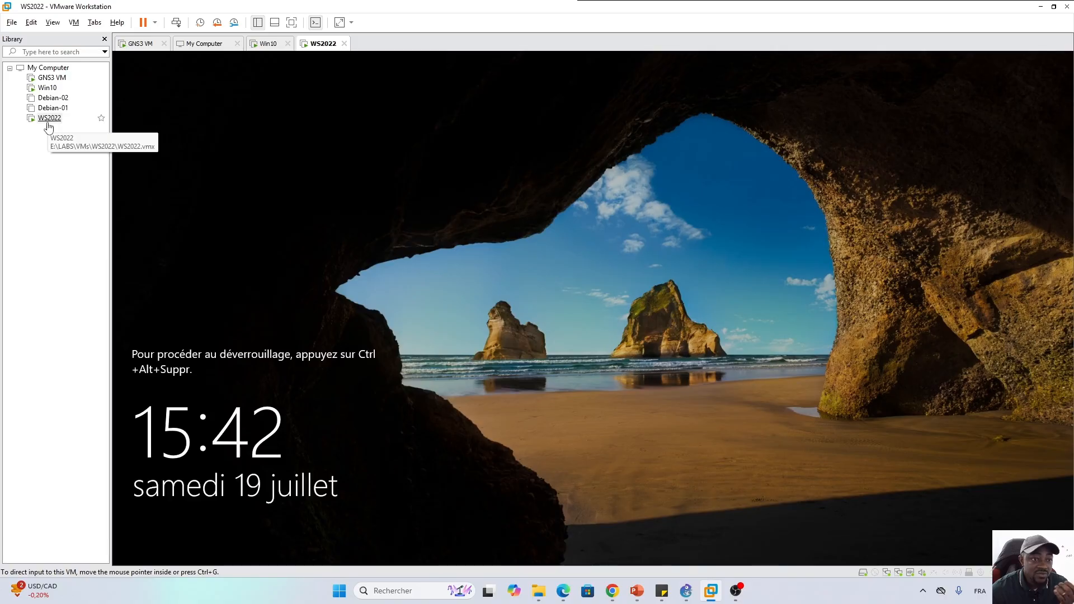
Send Ctrl+Alt+Del to WS2022 and sign in with the account password
right_click(45, 117)
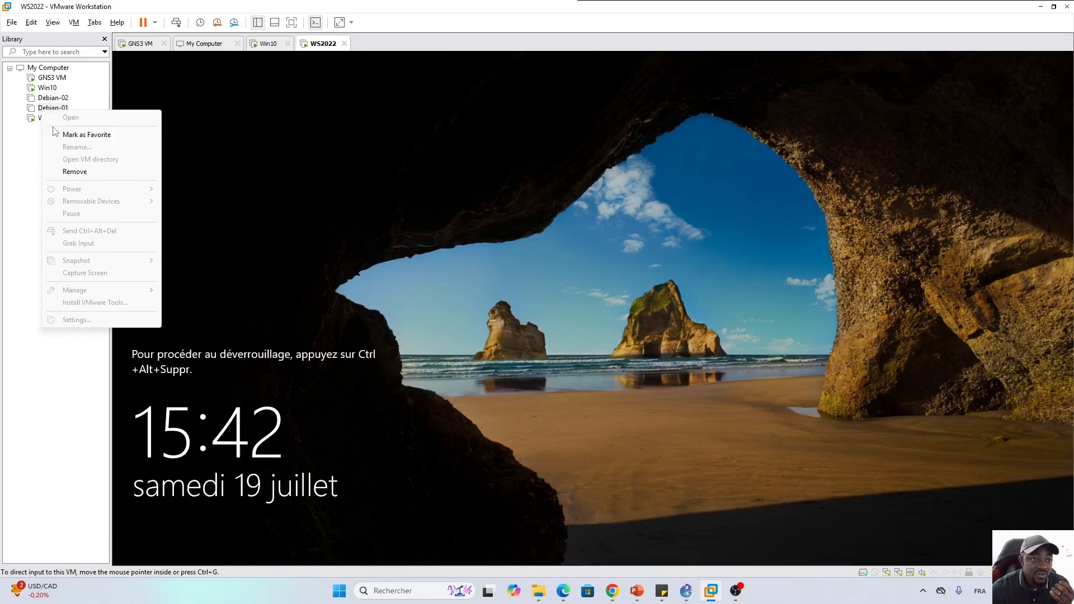
click(39, 133)
right_click(49, 122)
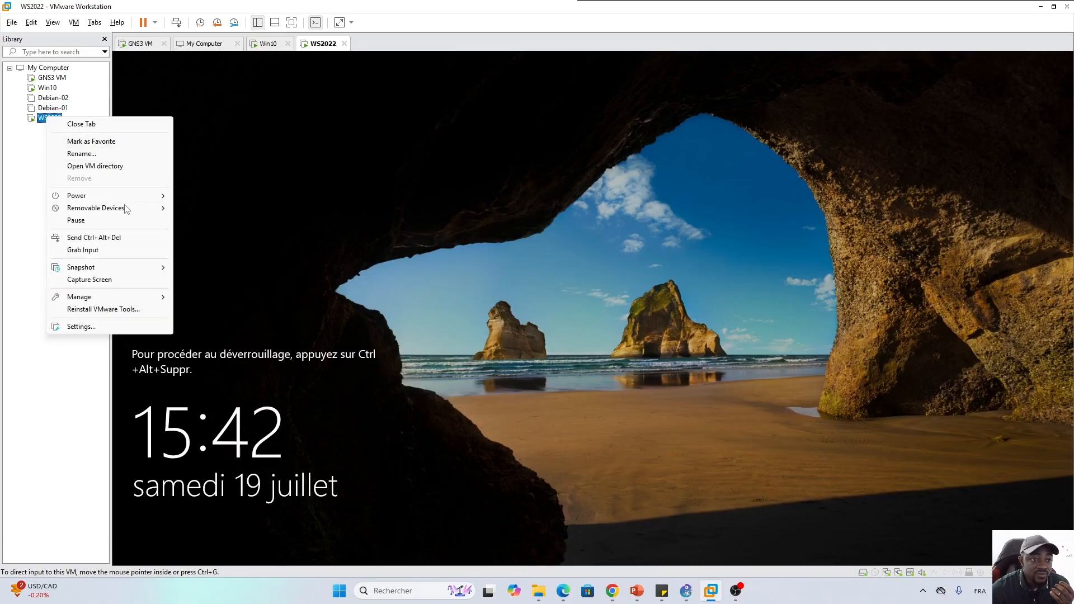
click(112, 237)
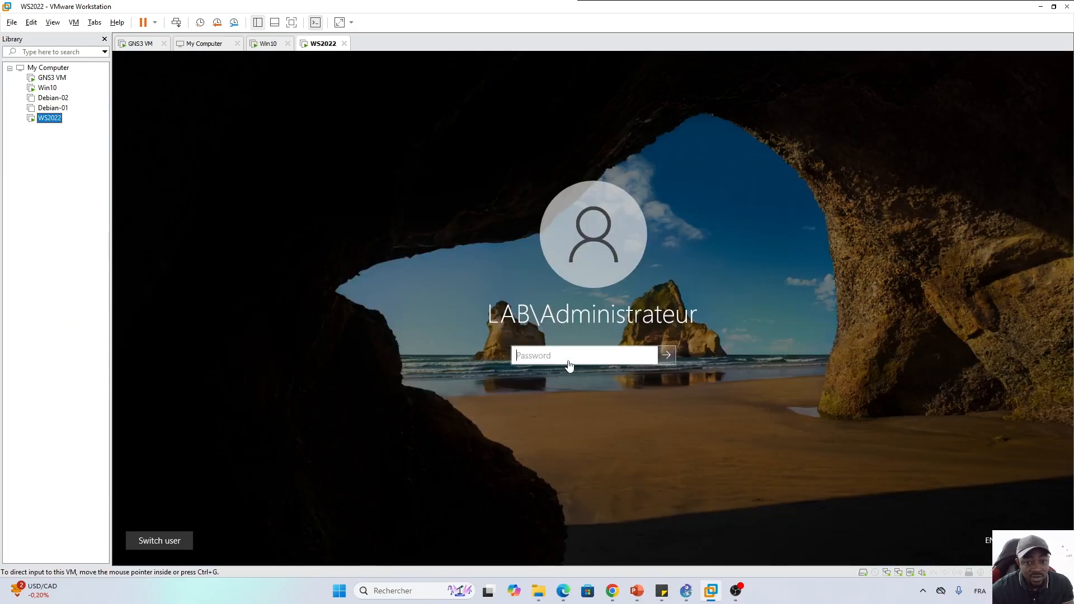
key(Caps_Lock)
text(•)
key(Caps_Lock)
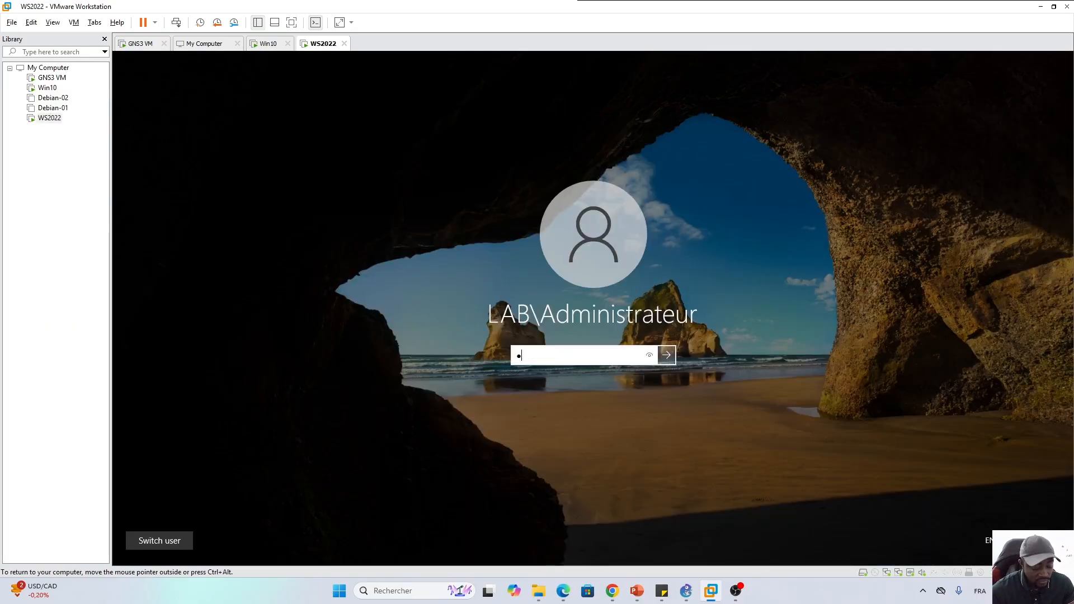
key(BackSpace)
key(Caps_Lock)
text(•)
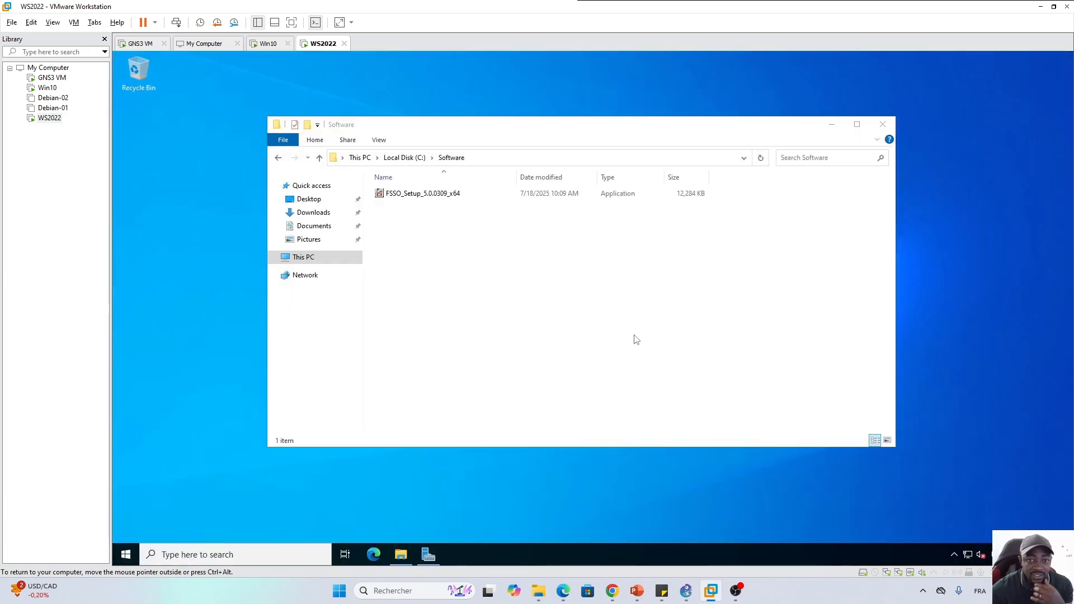
Run FSSO_Setup_5.0.0309_x64 from the C:\Software folder
click(632, 335)
click(425, 198)
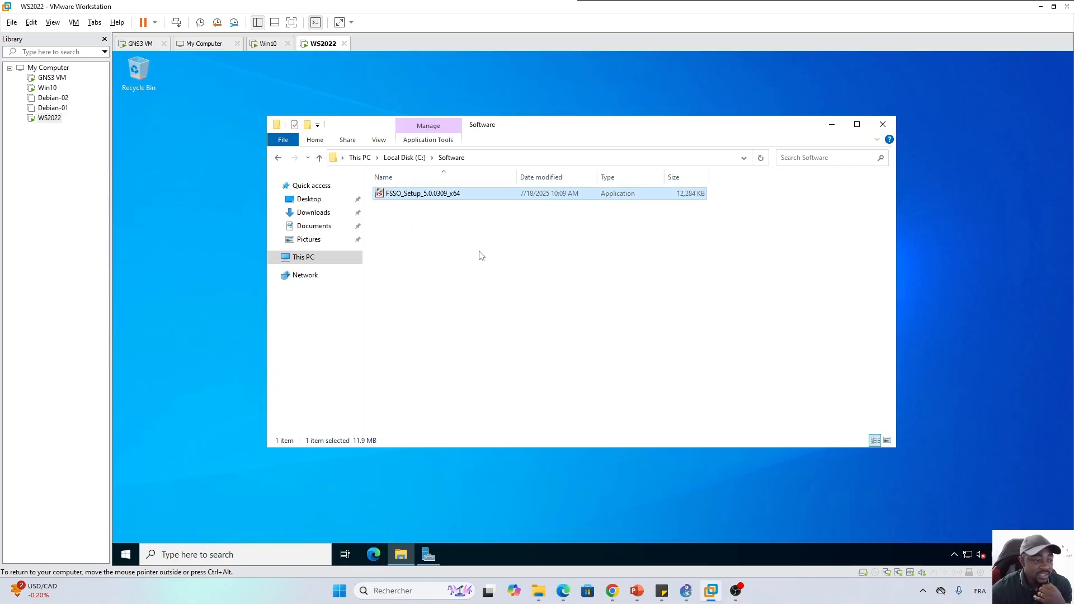
click(536, 269)
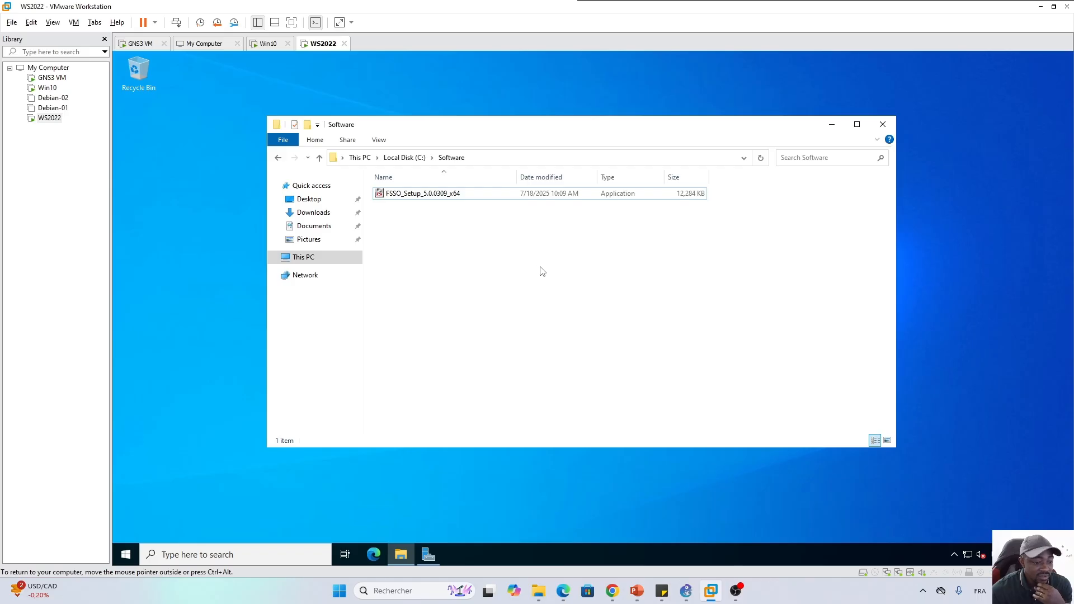
click(439, 196)
double_click(420, 197)
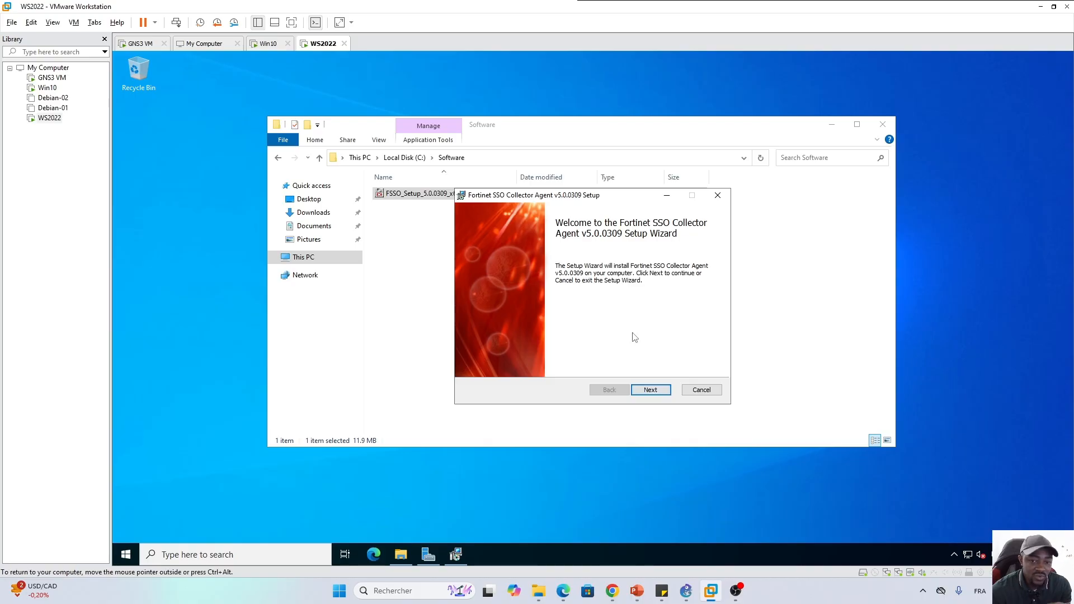
Accept the license, keep the default folder, and enter the LAB domain admin account and password
click(650, 389)
click(522, 365)
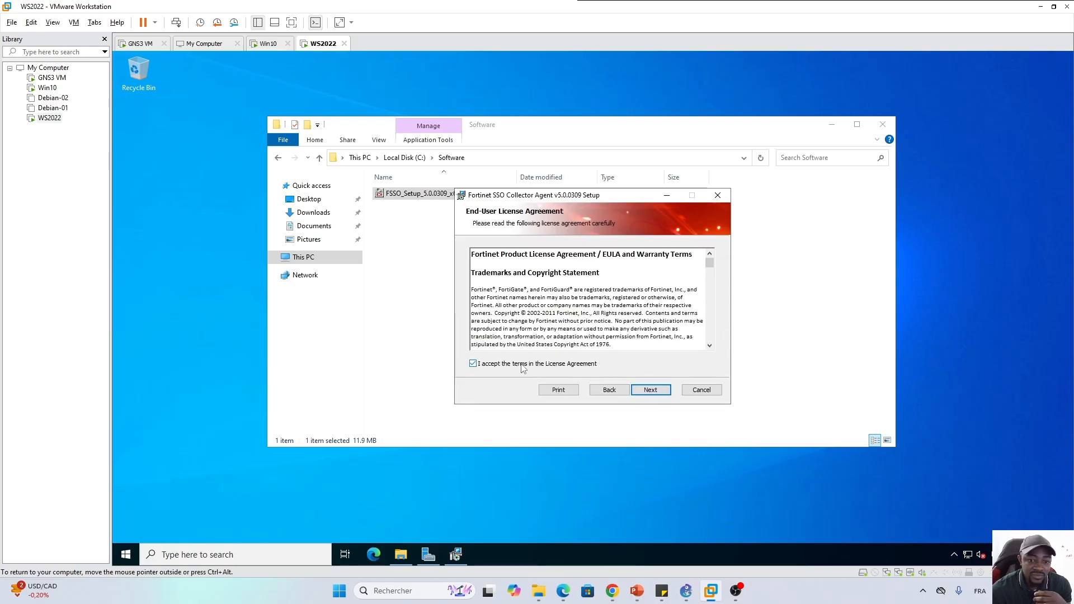
click(649, 389)
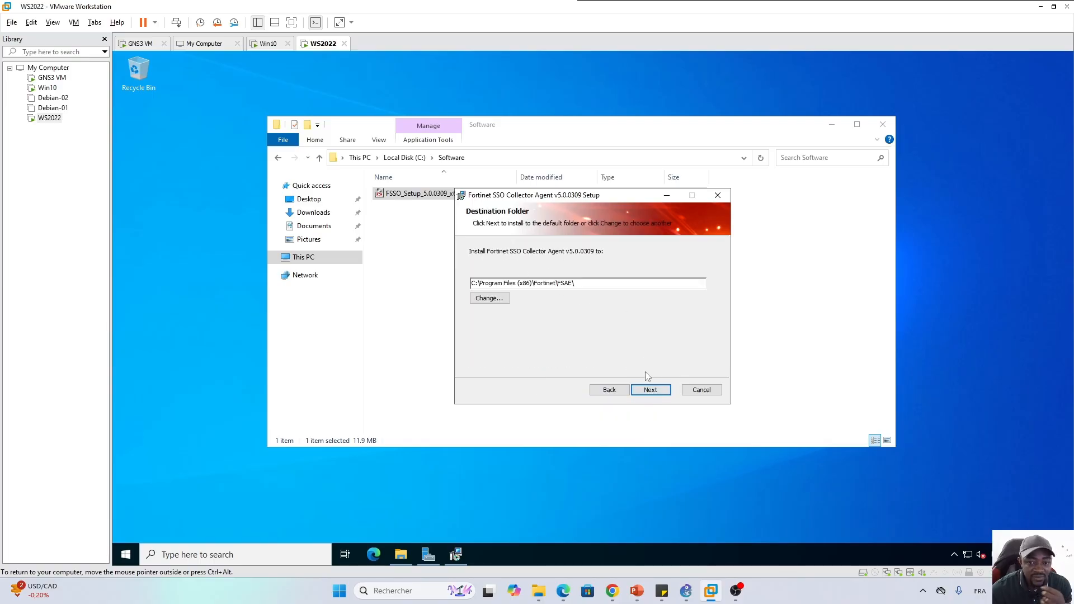
click(651, 390)
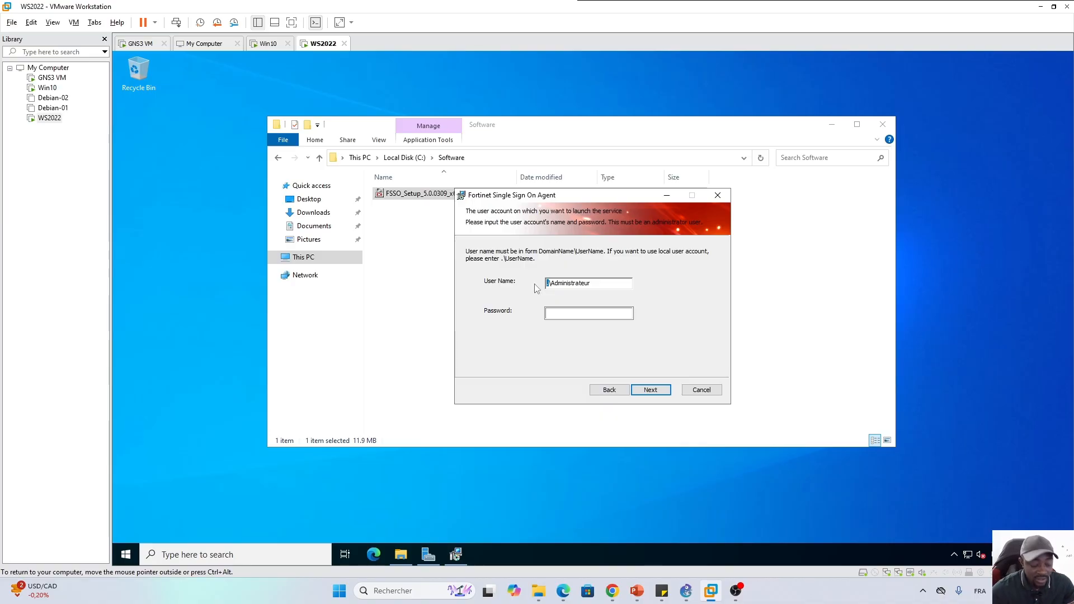
text(LAB)
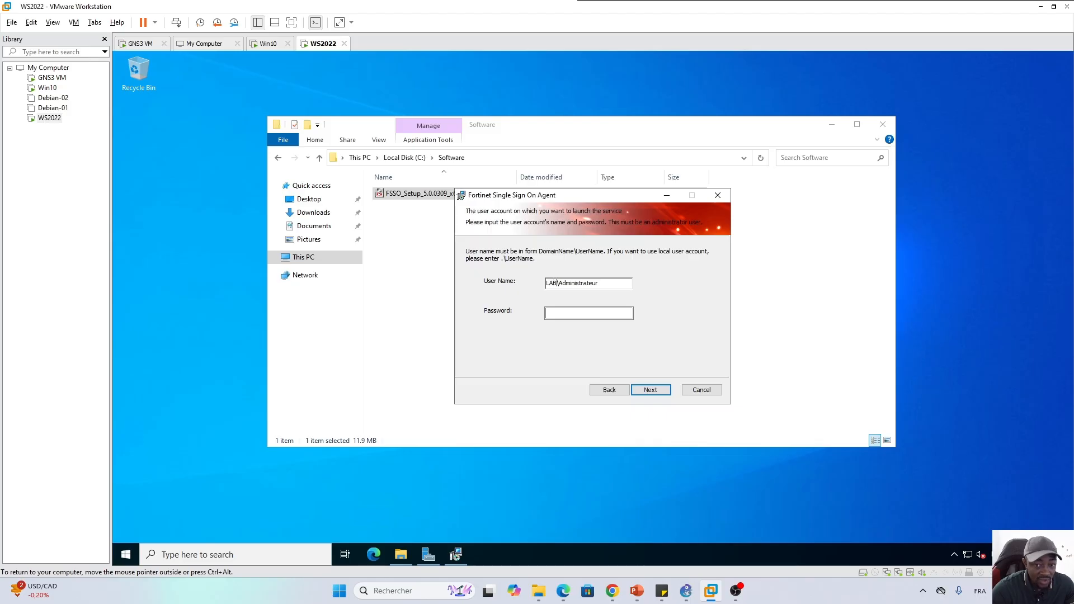
click(577, 313)
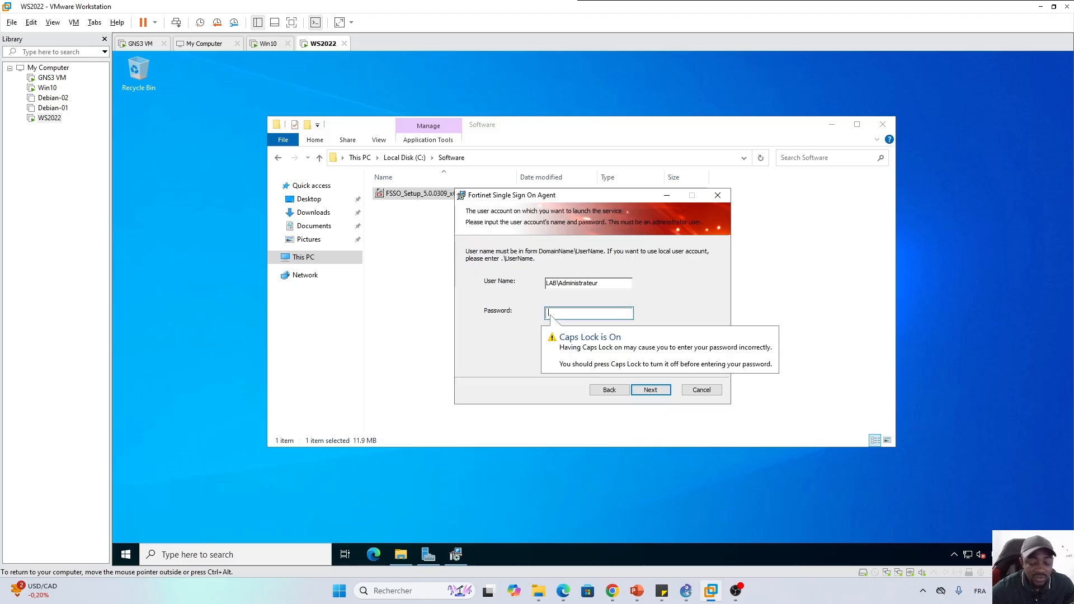
text(P)
text(•••)
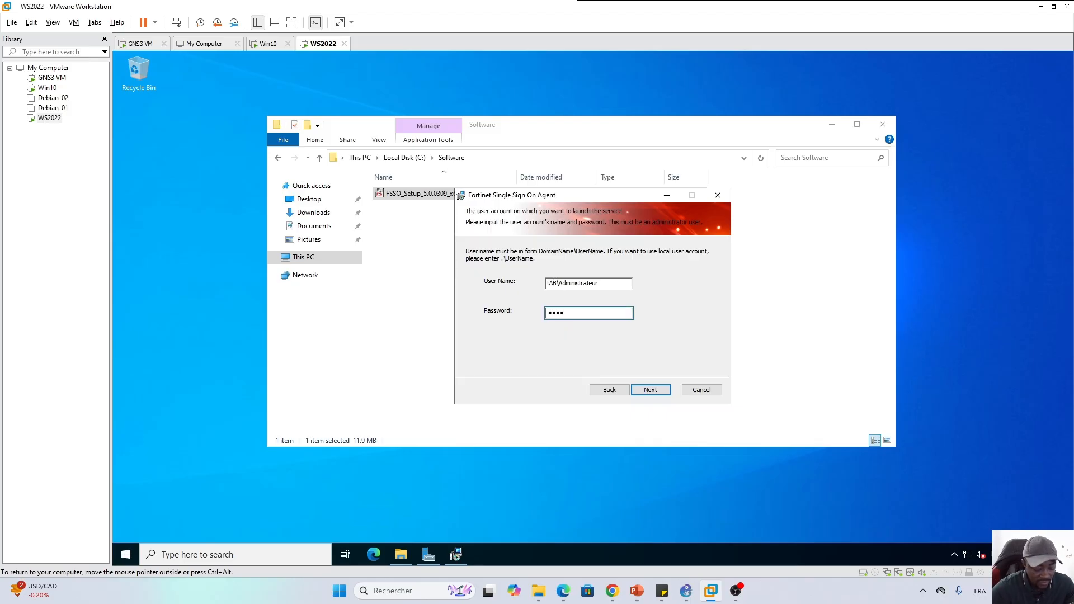
text(••)
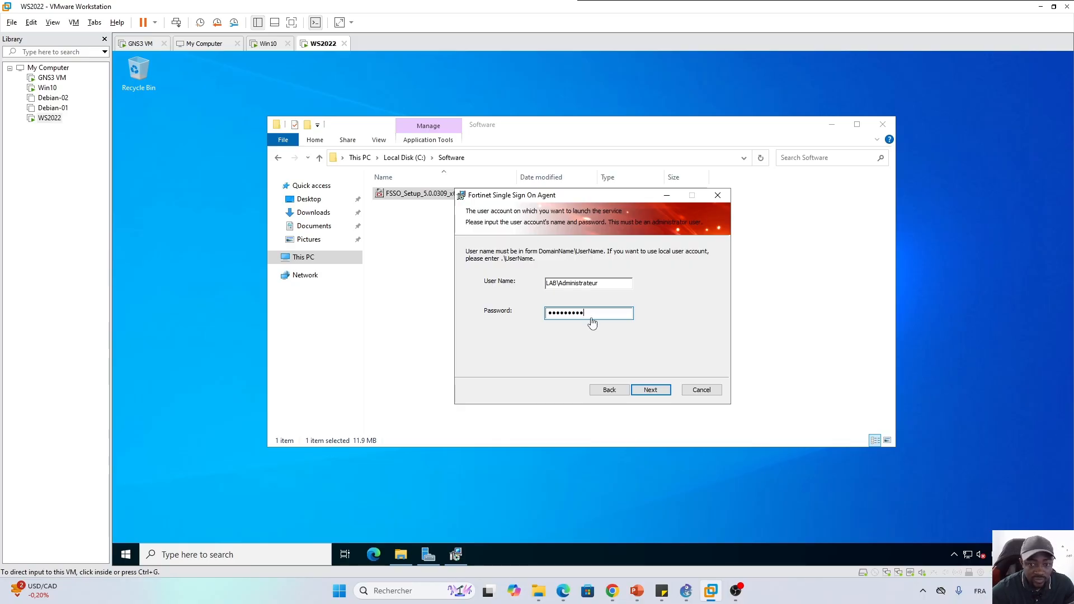
click(651, 389)
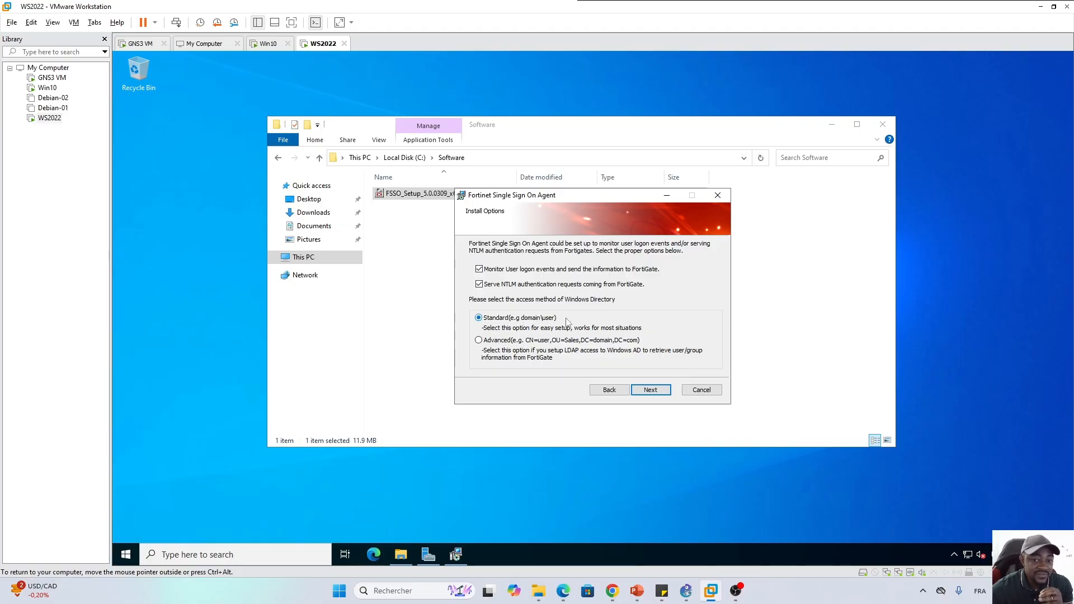
Keep the monitoring and NTLM options, install, and finish to launch the DC Agent wizard
click(652, 390)
click(637, 390)
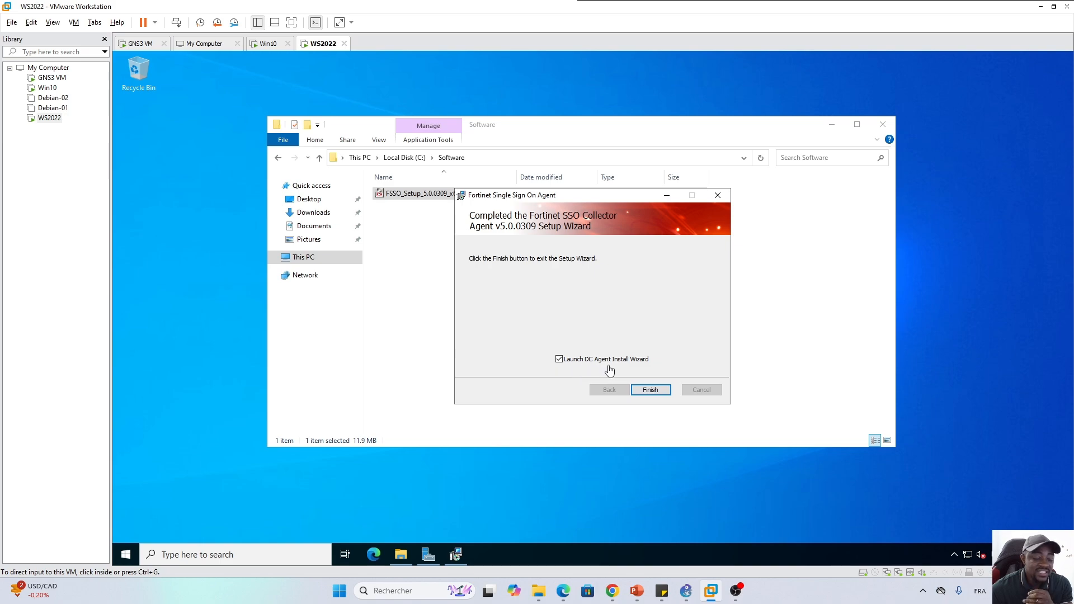
click(649, 392)
click(649, 392)
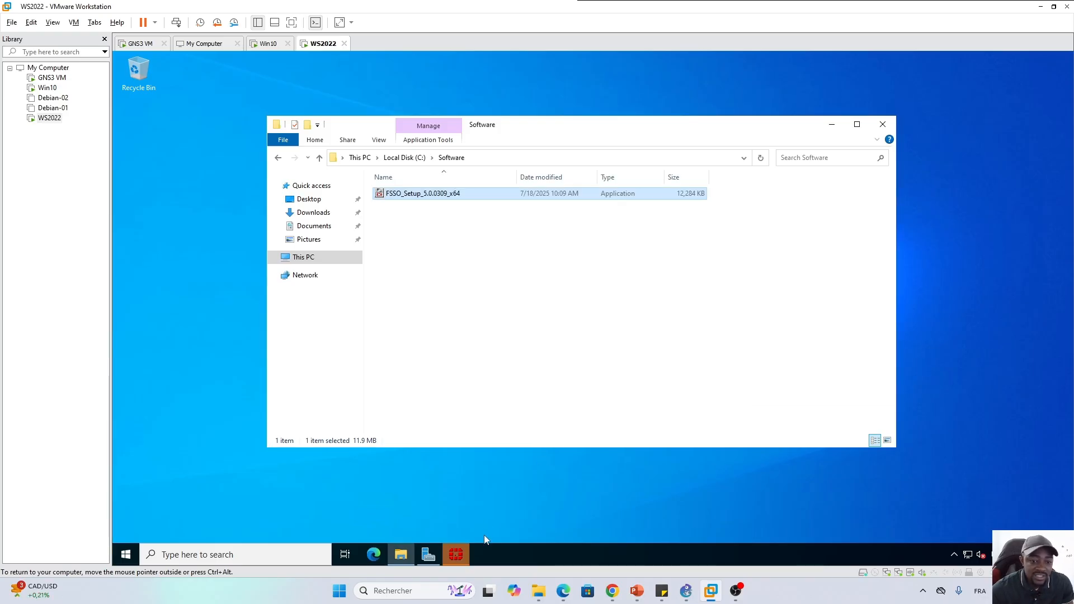
click(456, 555)
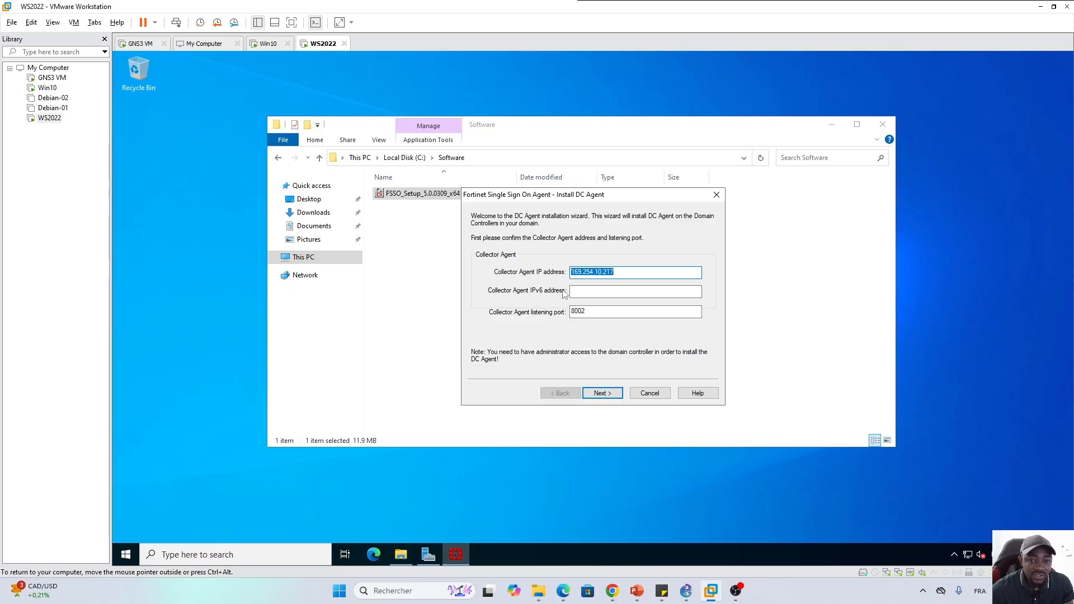
Enter 192.168.2.100 as the Collector Agent IP and select LAB:LAB.LOCAL
drag(616, 201, 577, 222)
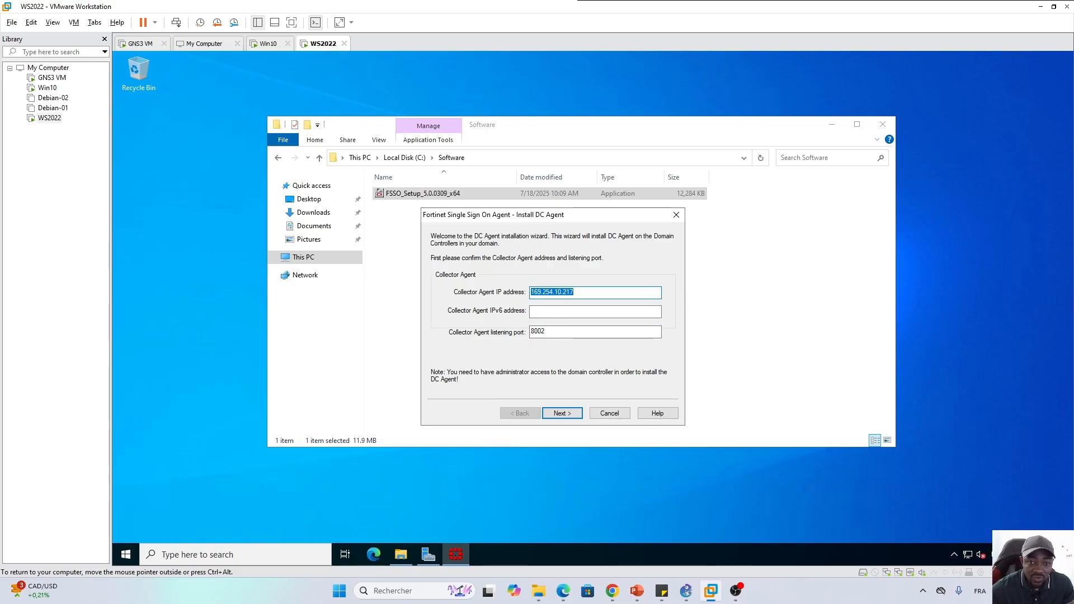
text(192.168)
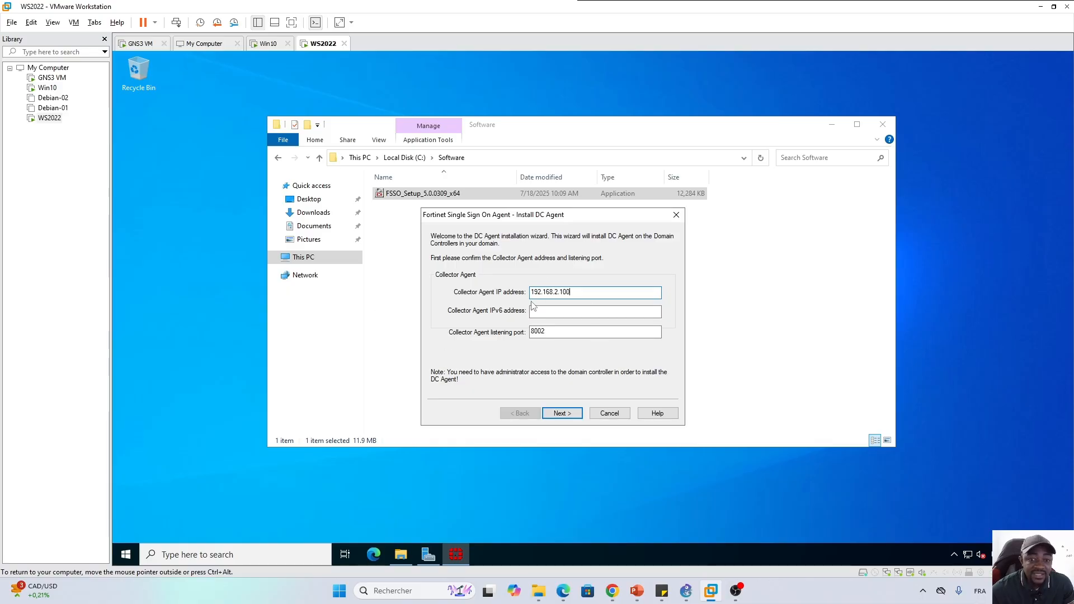
key(ctrl+alt)
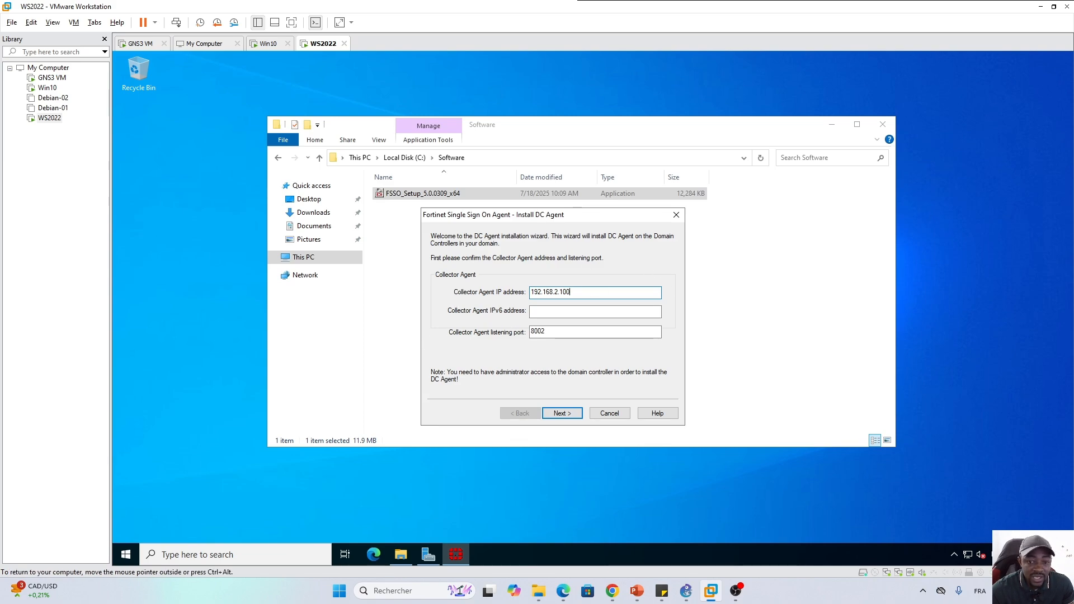
click(570, 415)
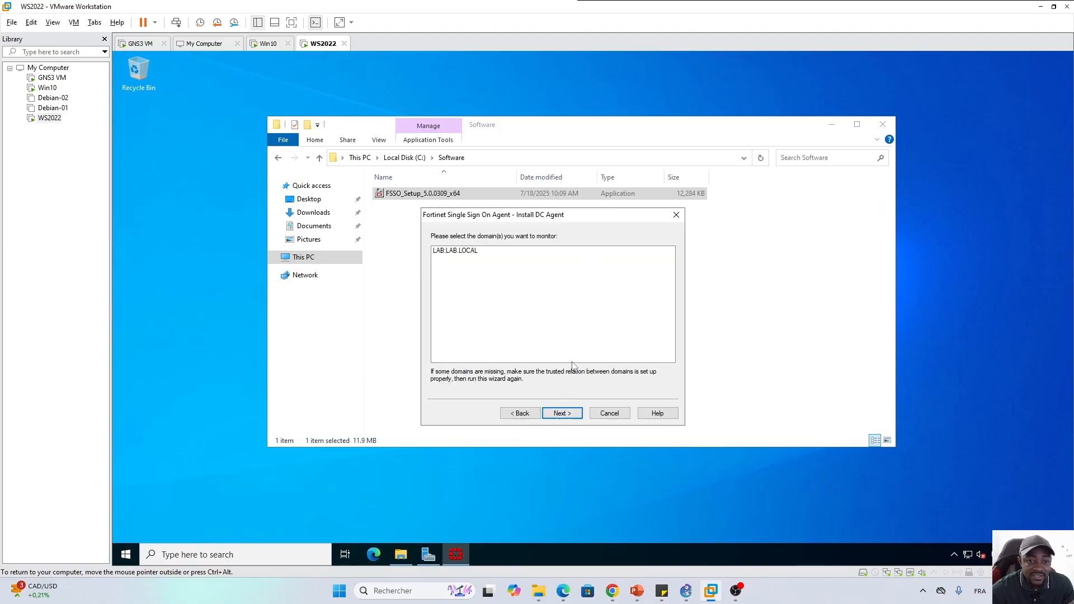
click(464, 255)
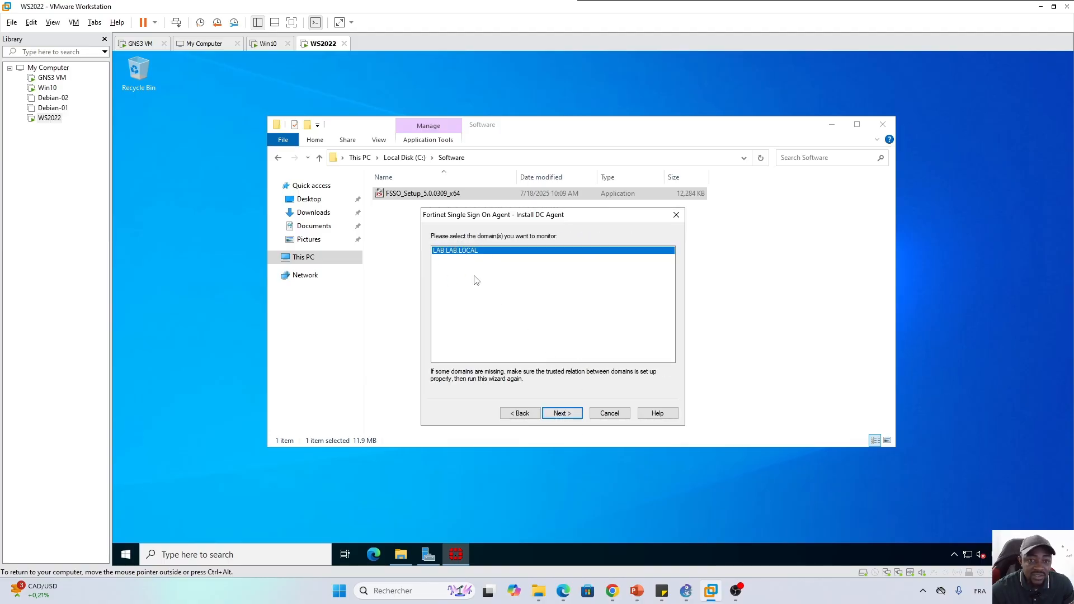
Under the LAB domain, check Administrateur, Administrator and Invité as accounts not to monitor
click(567, 415)
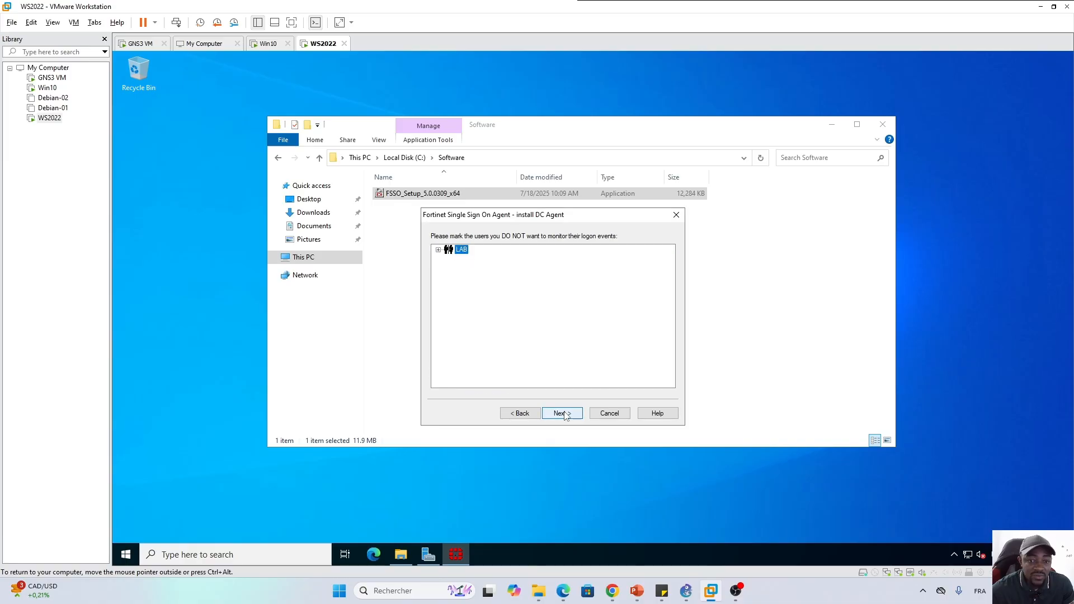
click(439, 251)
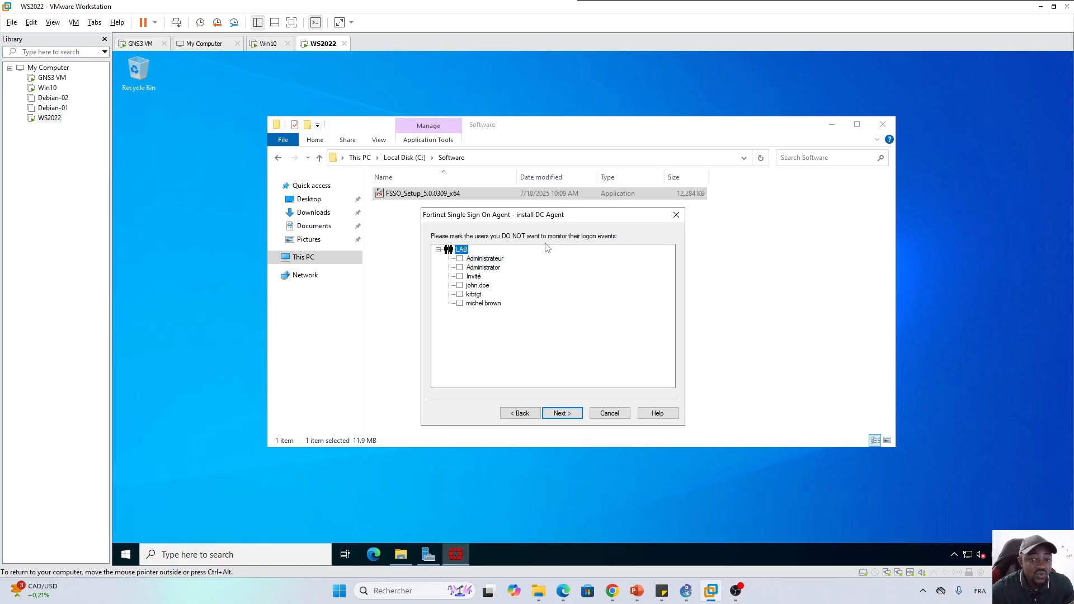
key(ctrl+alt)
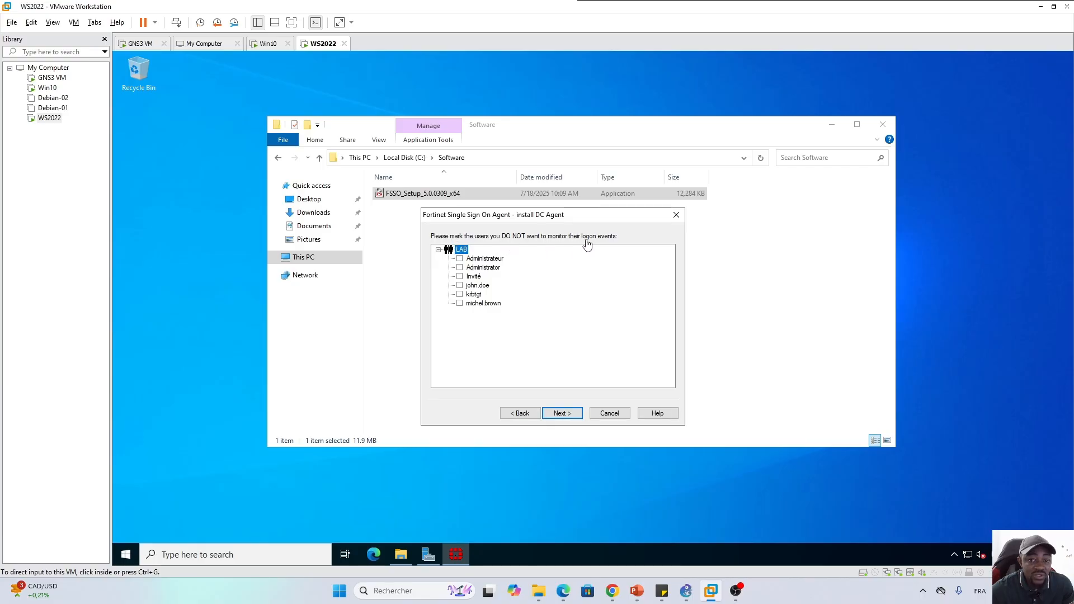
click(460, 259)
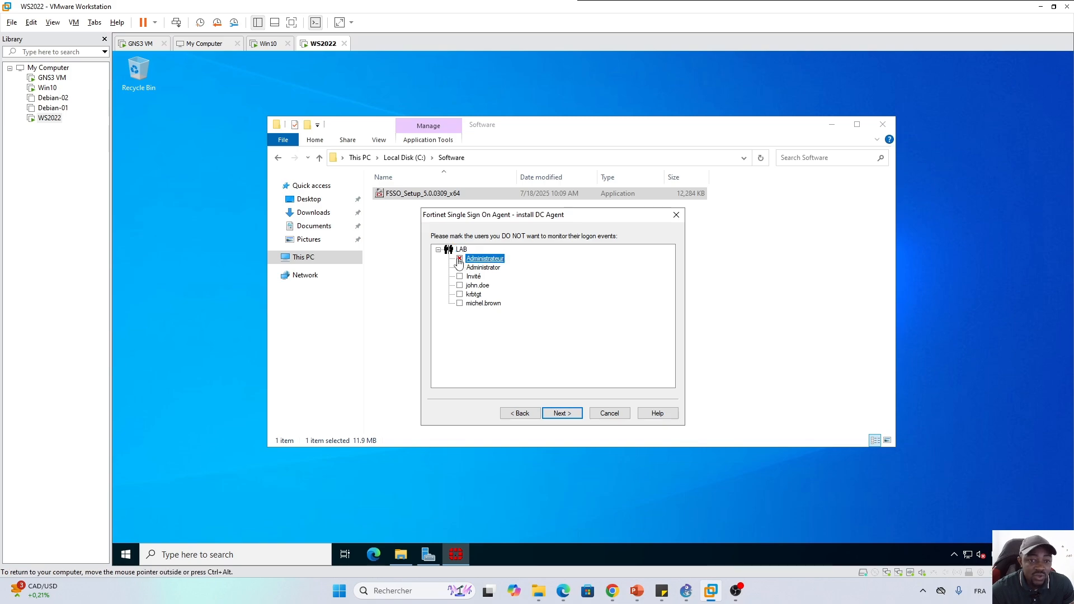
click(459, 268)
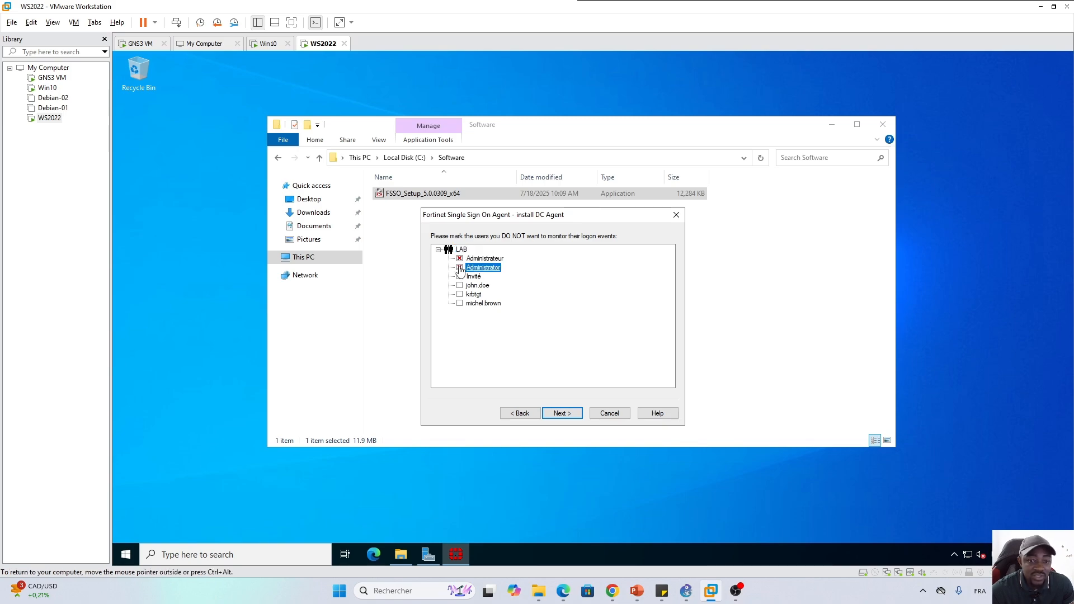
click(459, 276)
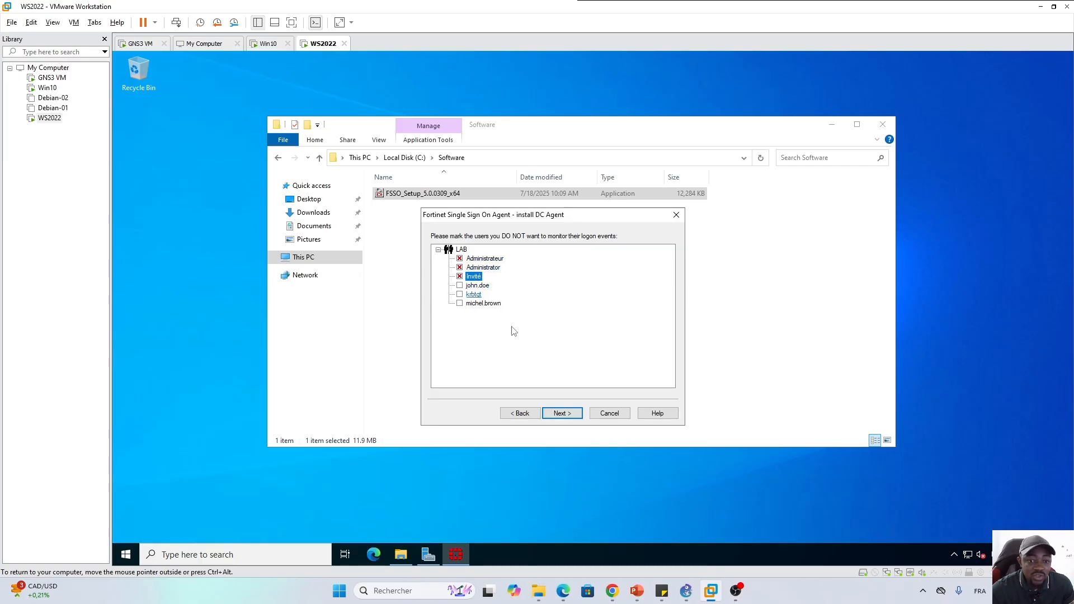
click(561, 415)
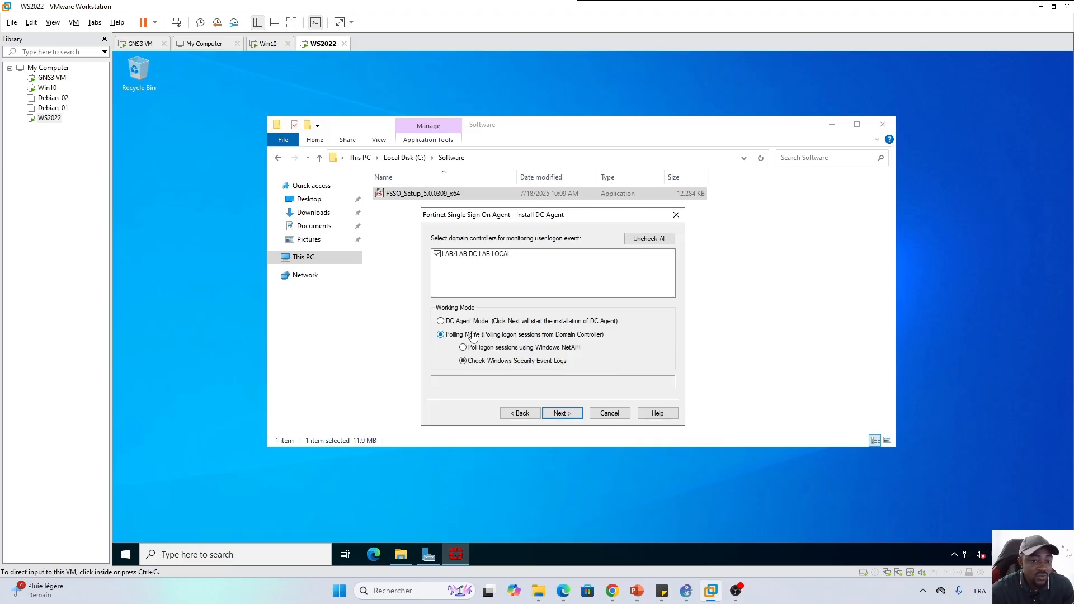
Keep LAB-DC.LAB.LOCAL in Polling Mode with Security Event Logs and finish the wizard
click(570, 416)
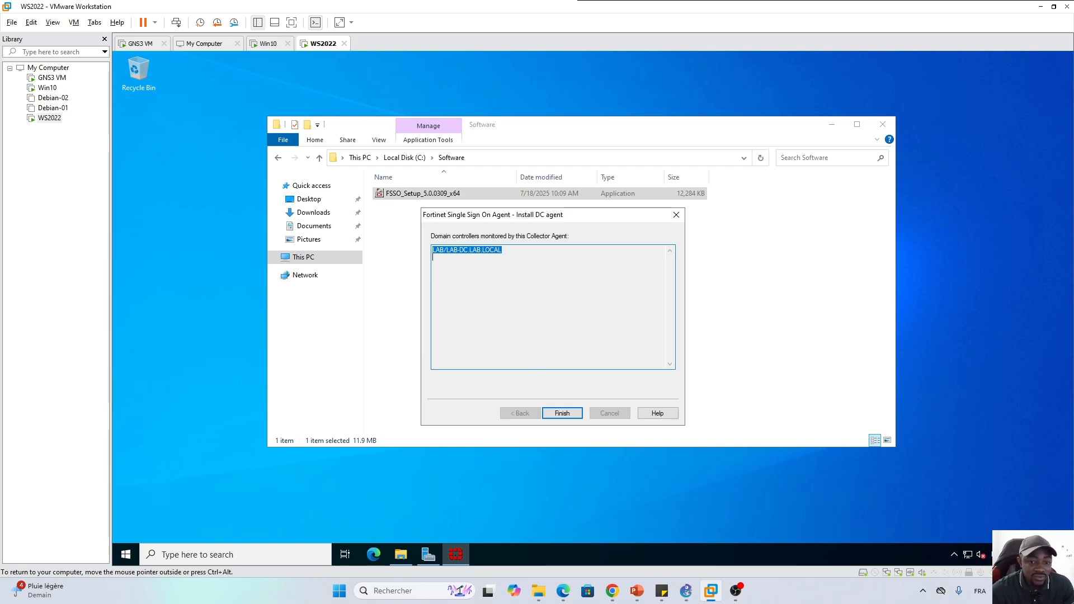
click(563, 413)
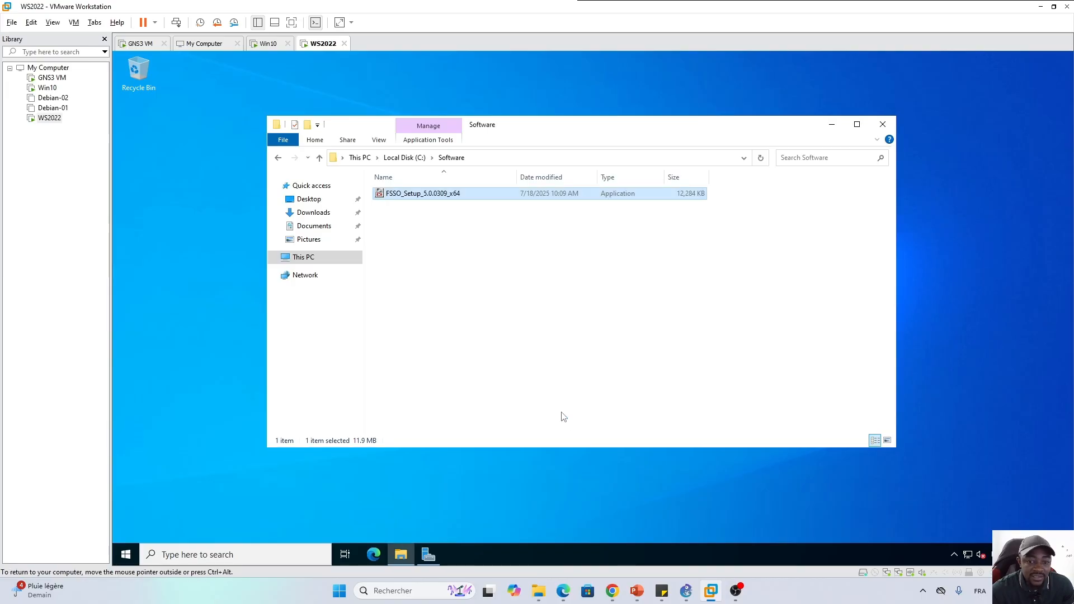
Launch 'Configure Fortinet Single Sign On Agent' from Start and minimize File Explorer
click(520, 414)
click(468, 551)
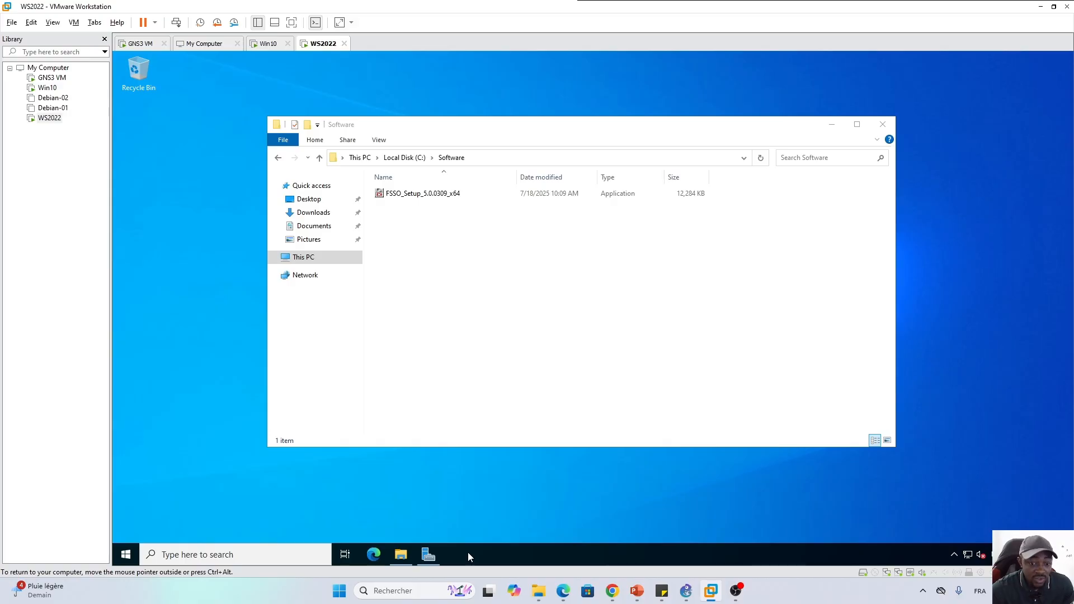
key(super)
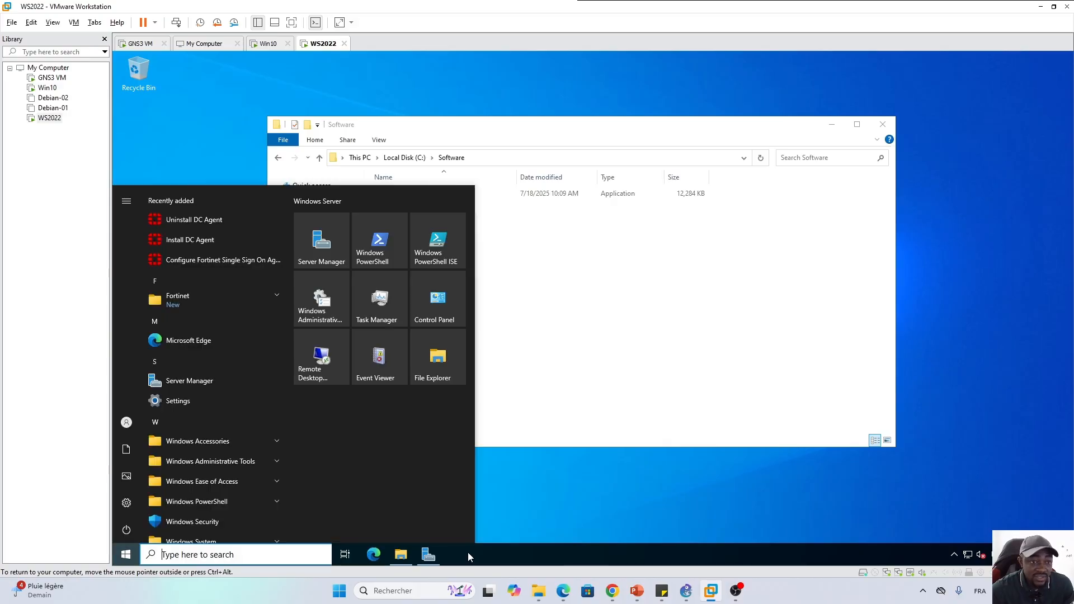
click(208, 262)
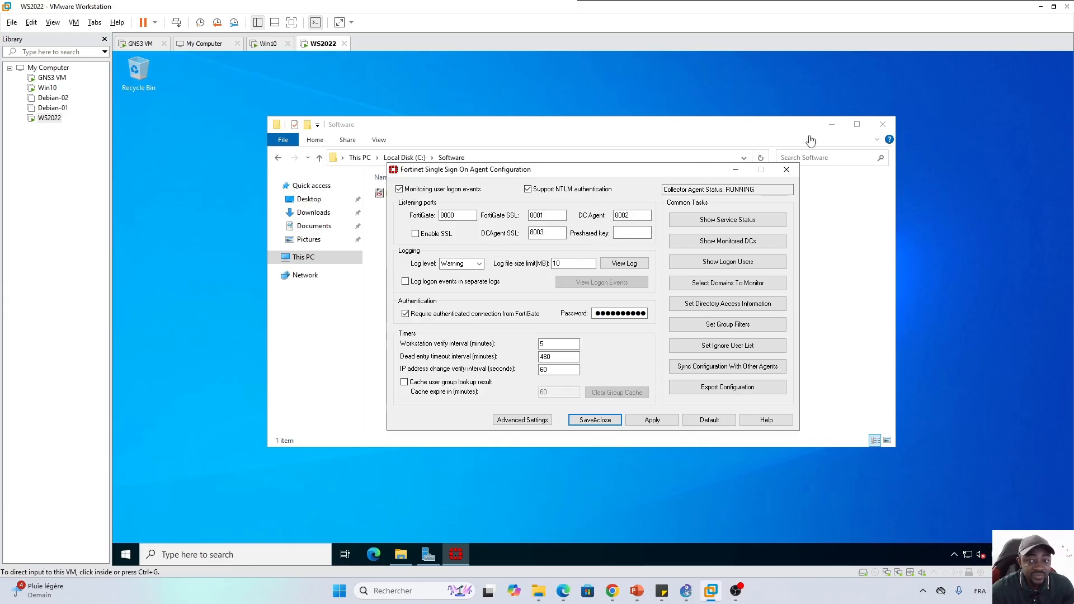
click(831, 128)
click(832, 124)
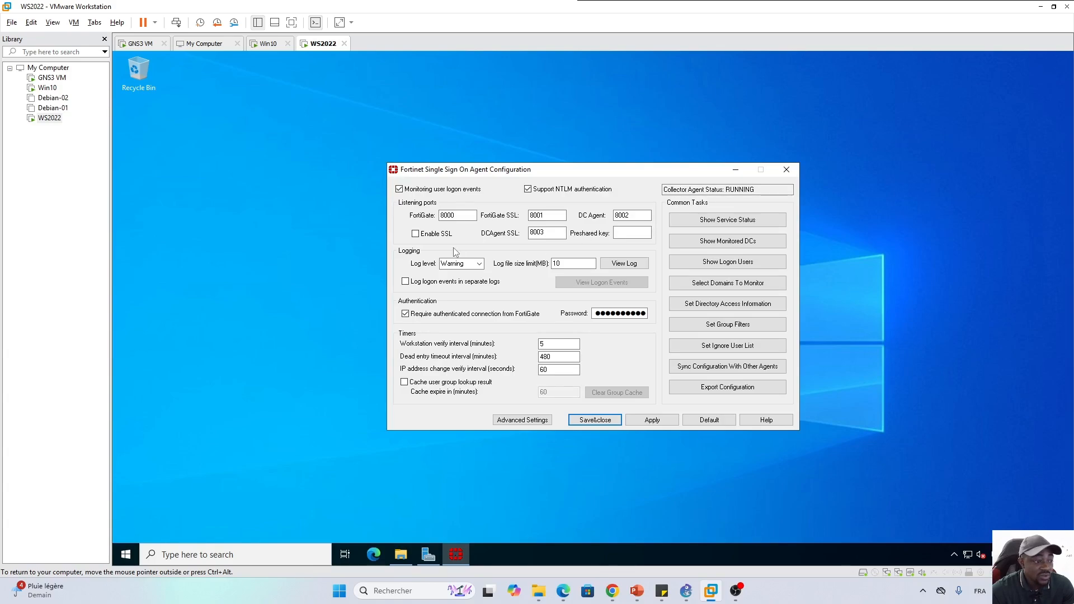
click(458, 216)
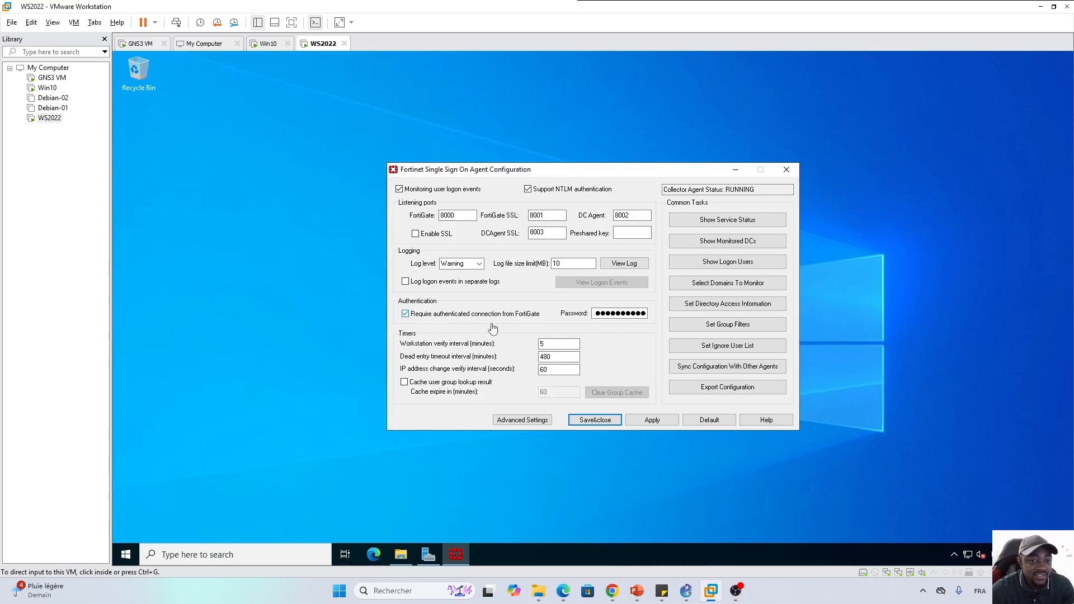
Replace the FortiGate connection password in the FSSO agent configuration, then save and close it
double_click(609, 315)
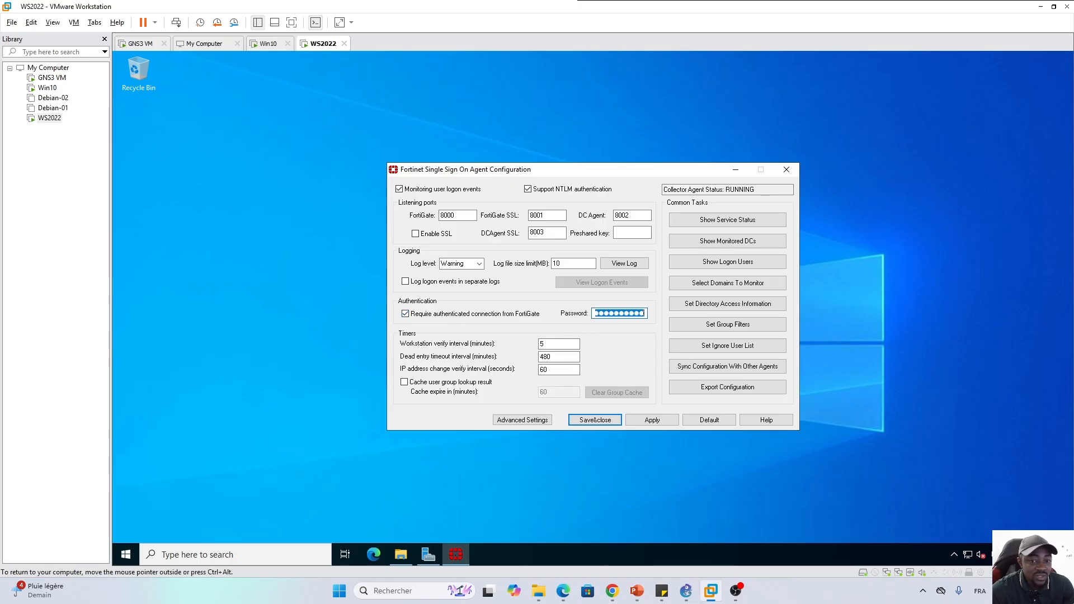
key(BackSpace)
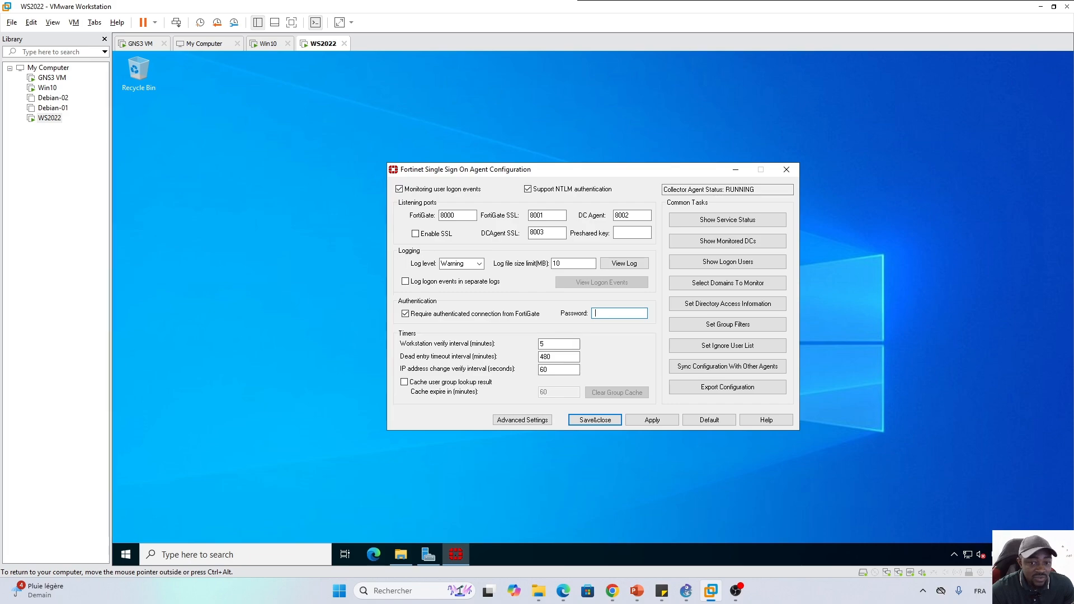
key(Caps_Lock)
text(●)
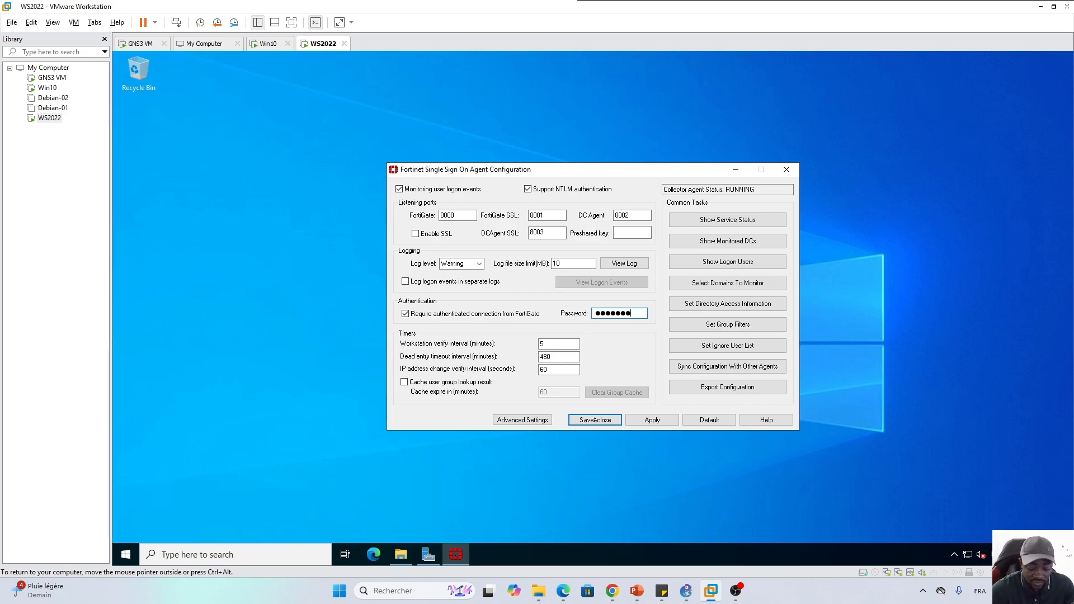
text(●●)
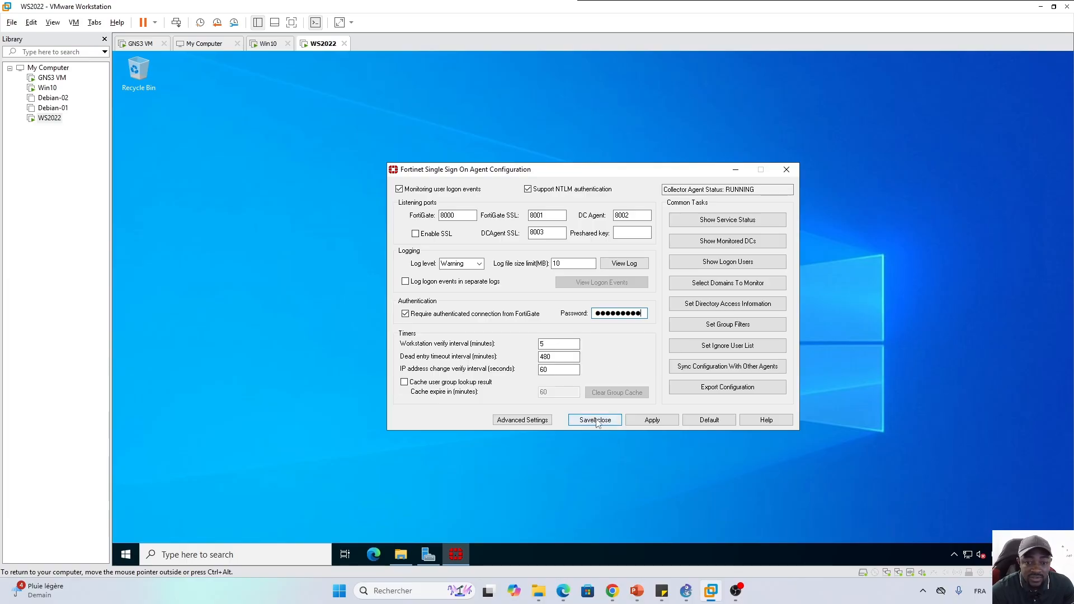
click(594, 421)
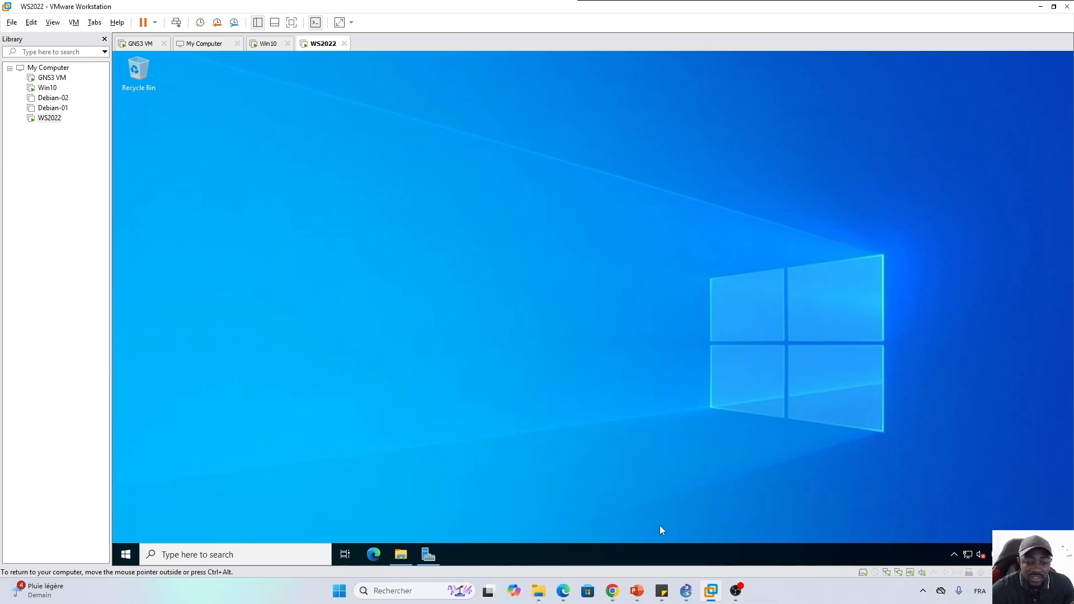
In Edge's FortiGate tab, log in to the web UI as admin with the account password
mouse_move(565, 592)
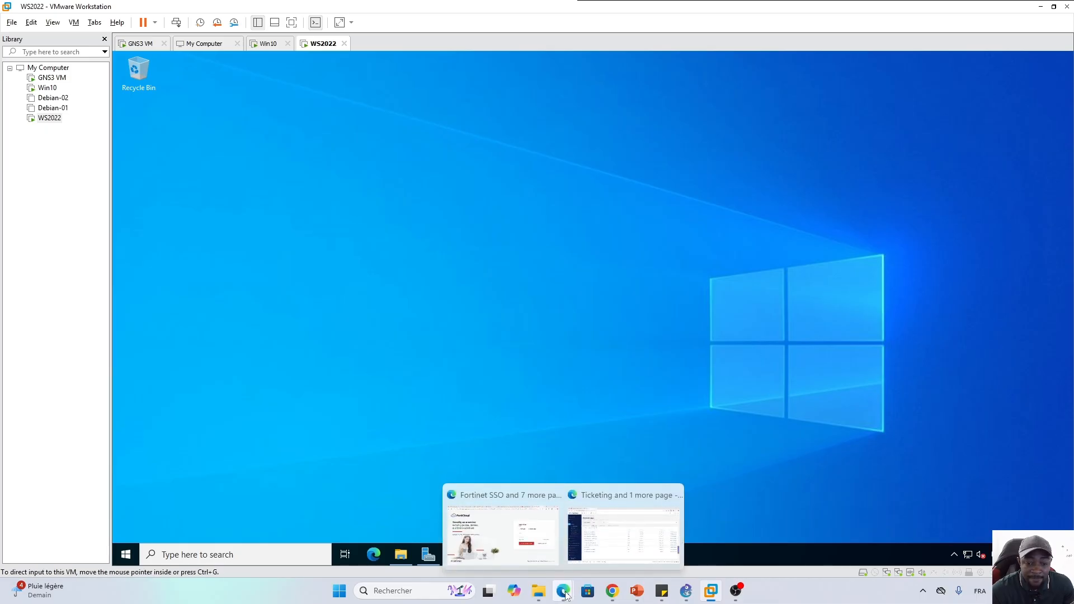
click(624, 532)
click(84, 13)
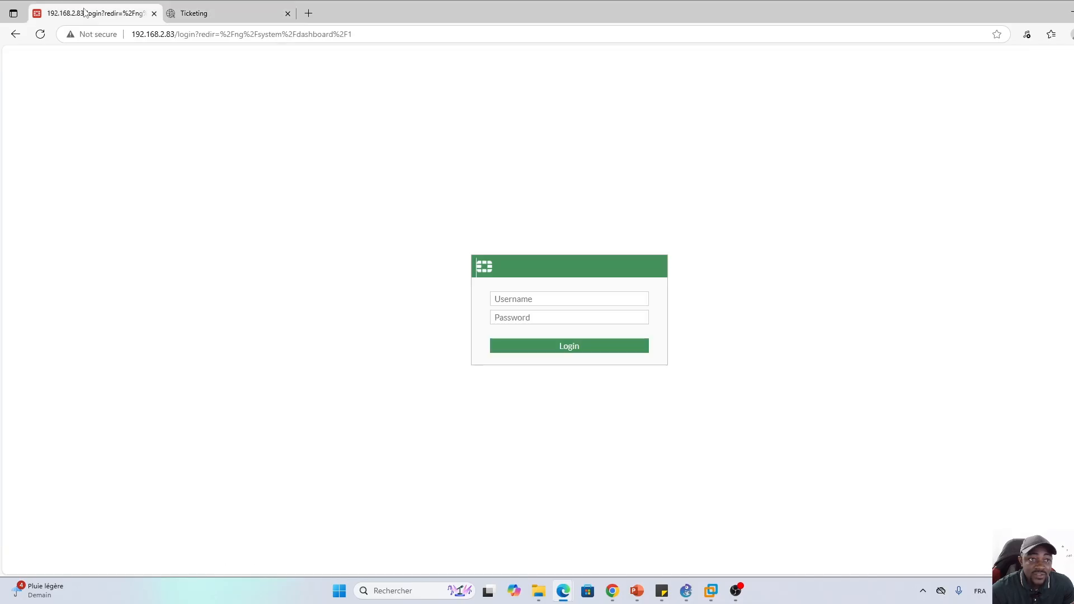
click(531, 301)
text(A)
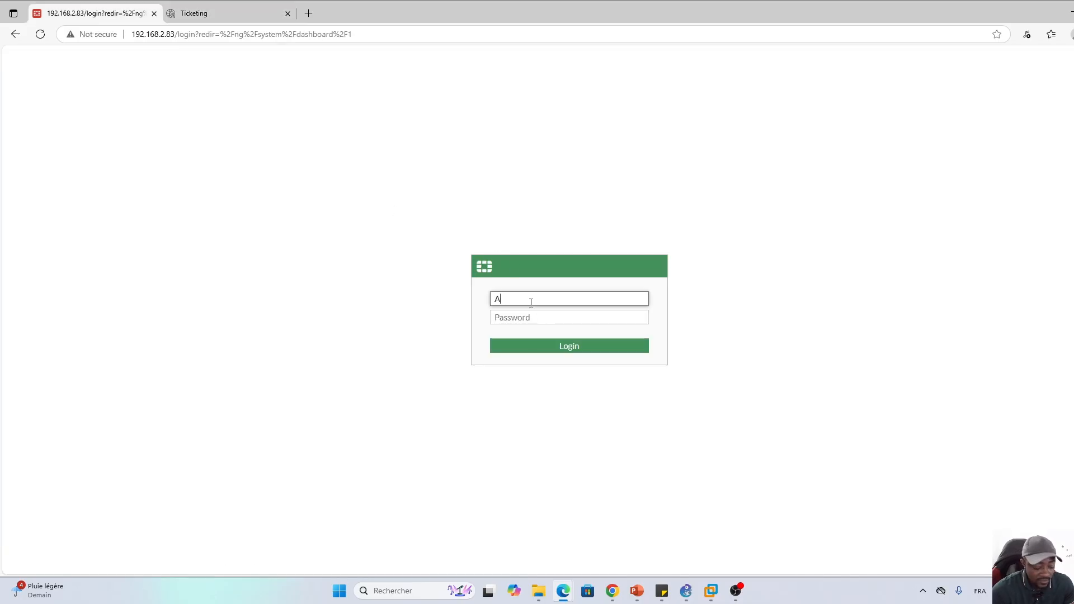
key(BackSpace)
key(Caps_Lock)
text(a)
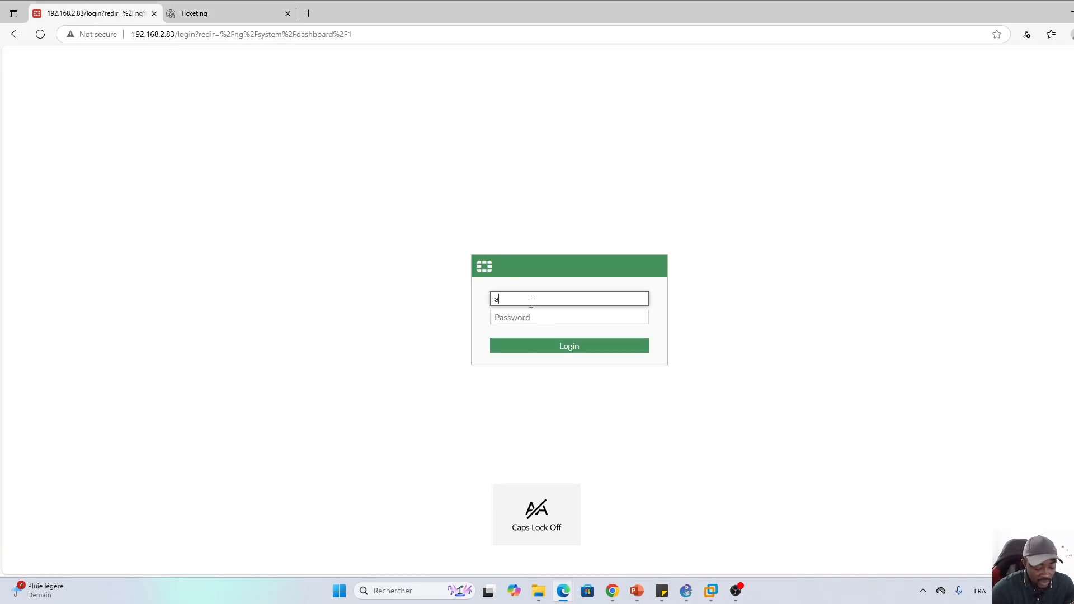
text(dmin)
key(Tab)
key(Caps_Lock)
text(A)
key(Caps_Lock)
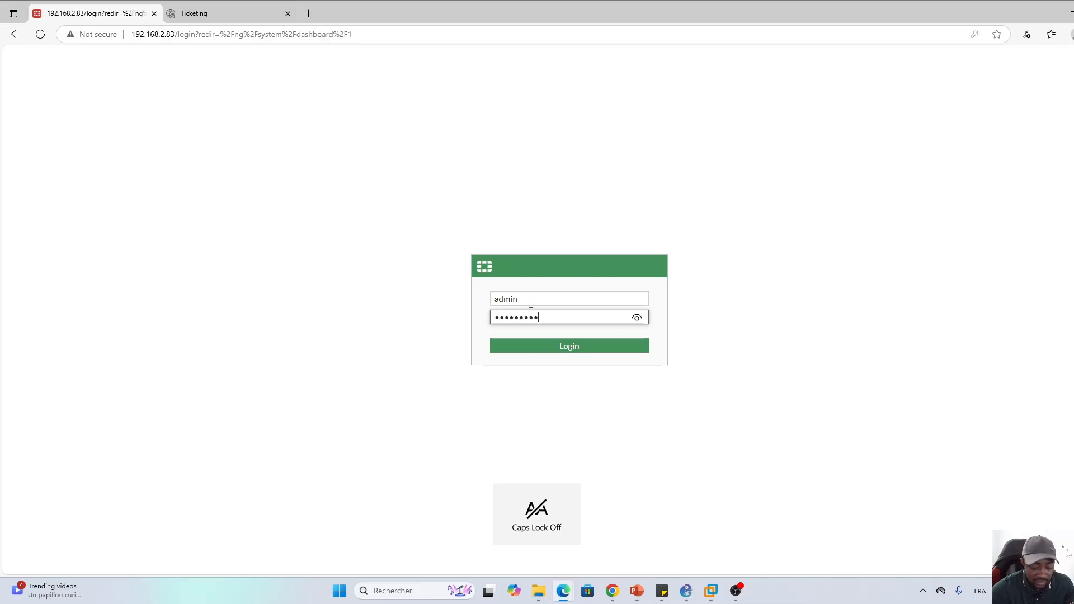
key(Return)
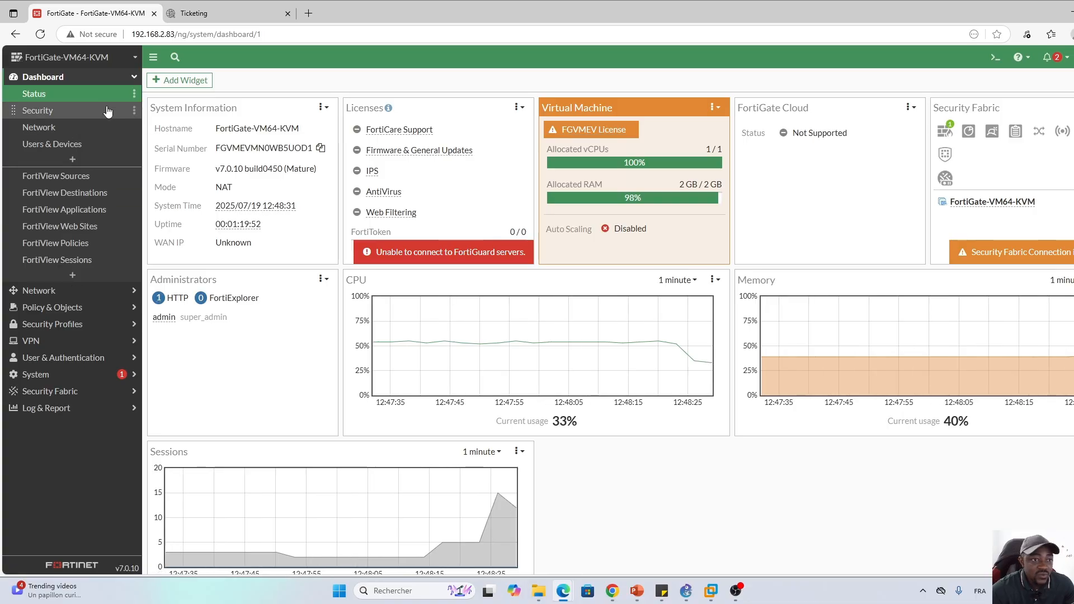
Open the Firewall Policy list under Policy & Objects
click(102, 79)
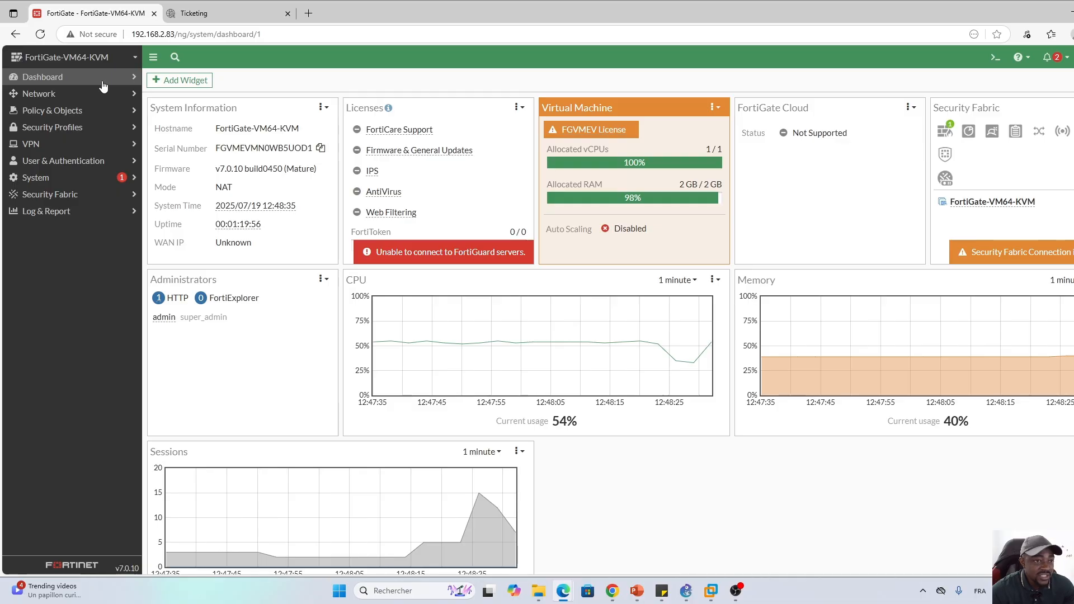
click(78, 112)
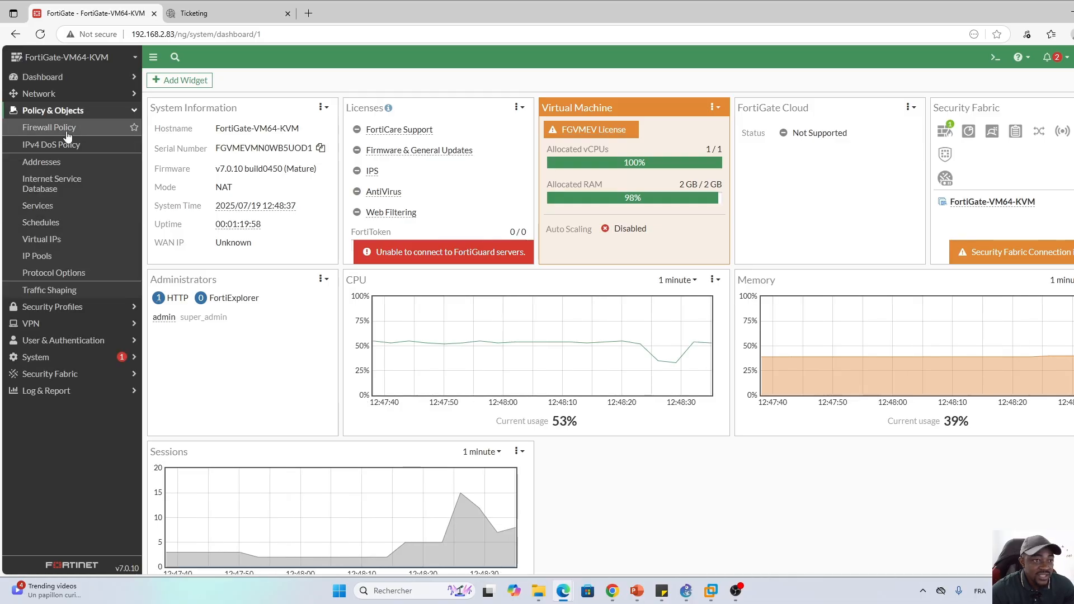
click(50, 132)
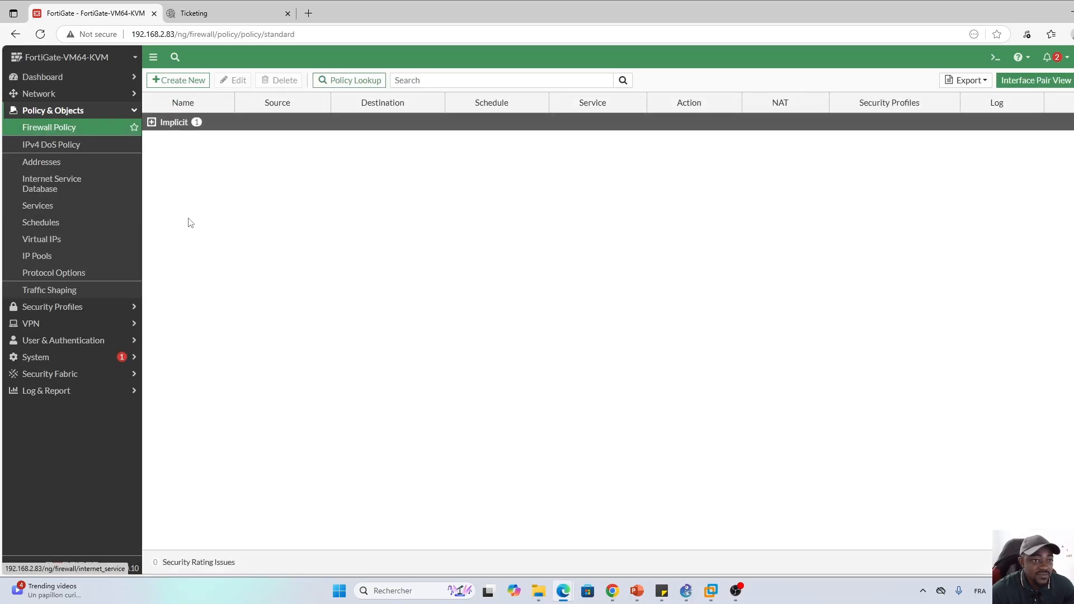
Create a new policy and browse its User source entries, noting SSO_Guest_Users, without selecting any
click(176, 84)
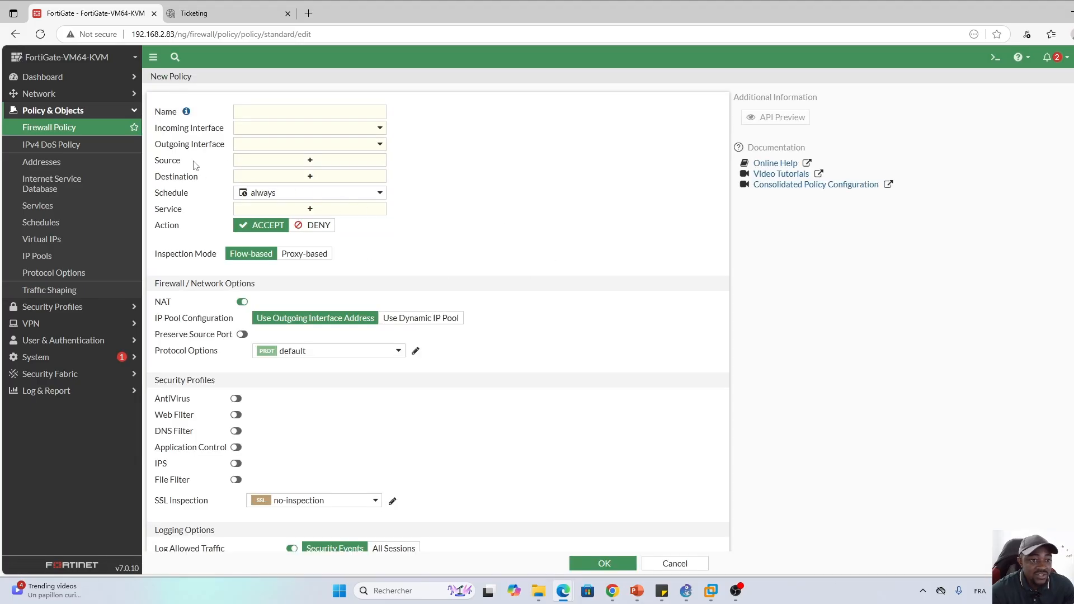
click(307, 163)
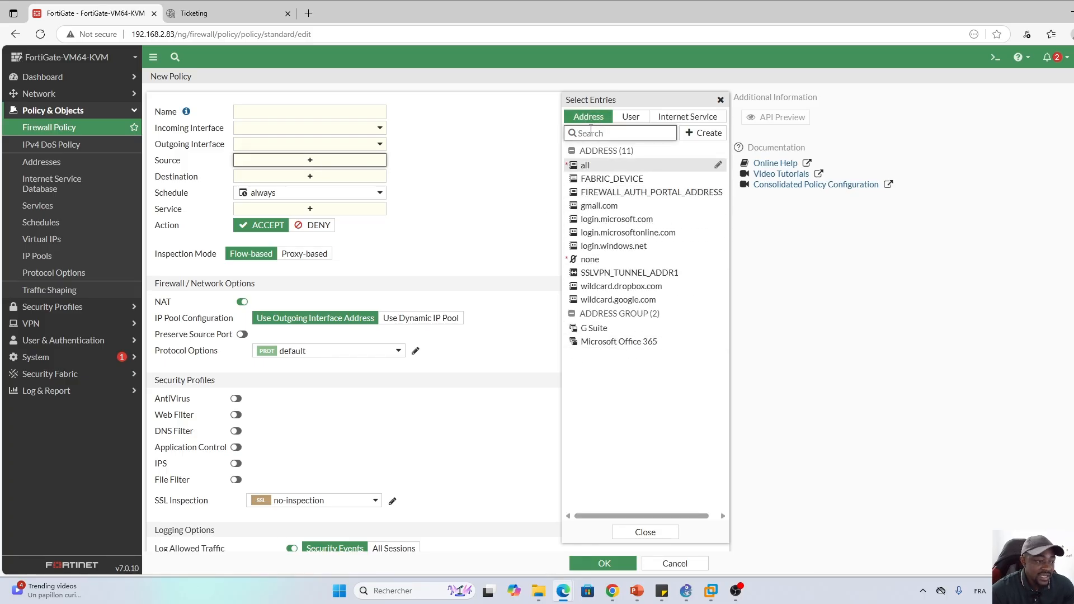
click(591, 133)
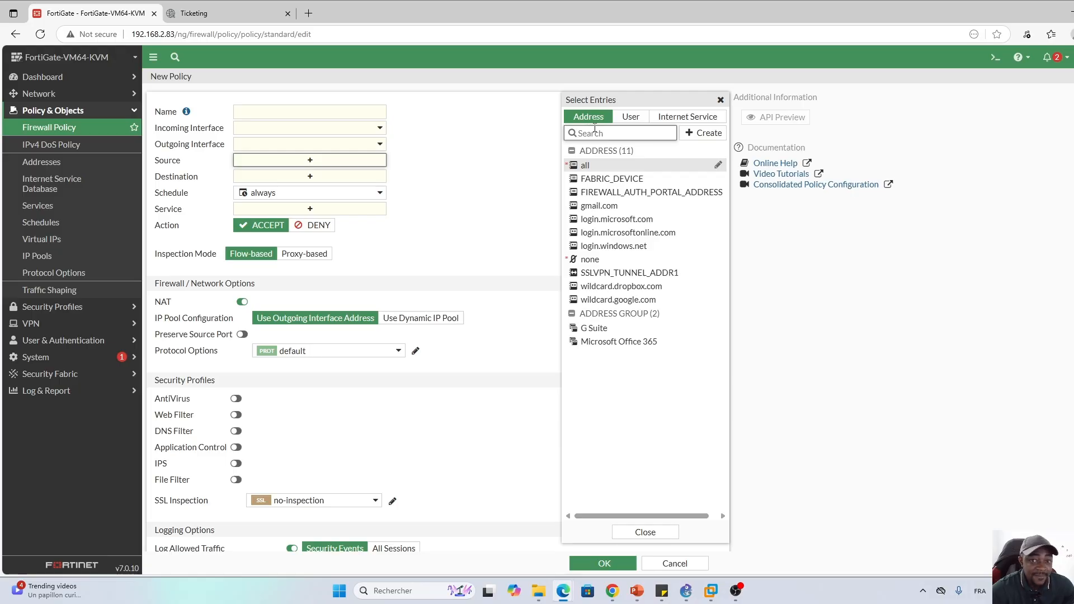
click(629, 117)
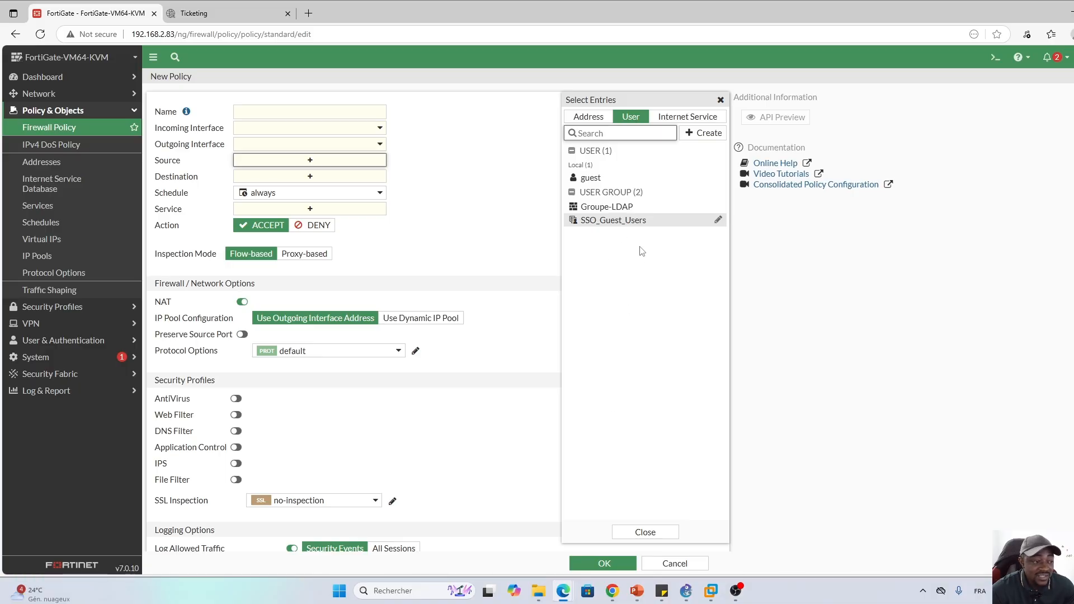
click(649, 530)
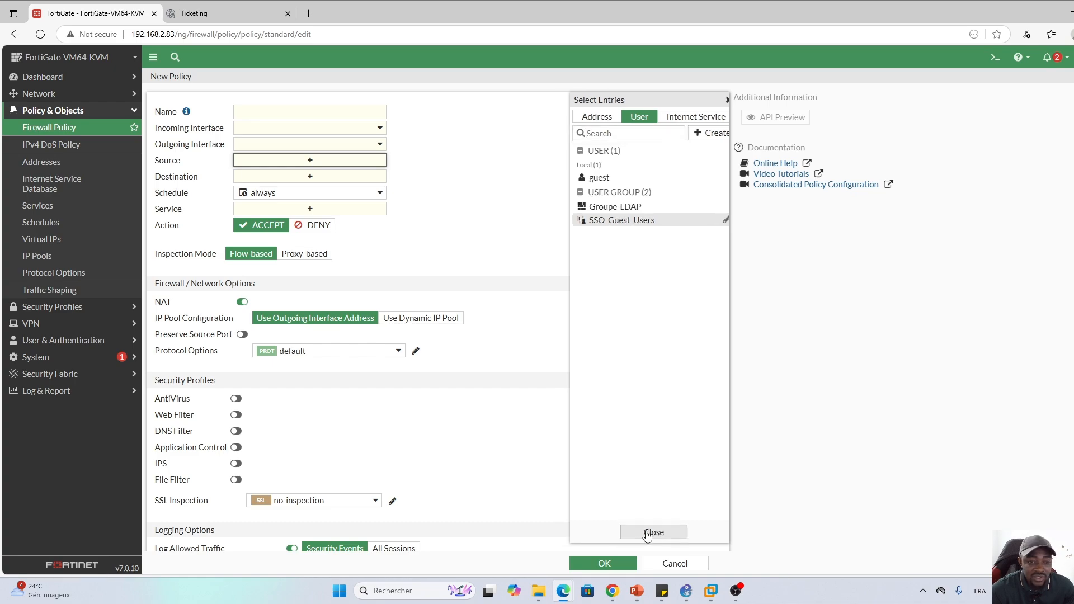
Go to Security Fabric > External Connectors and start a new external connector
click(89, 111)
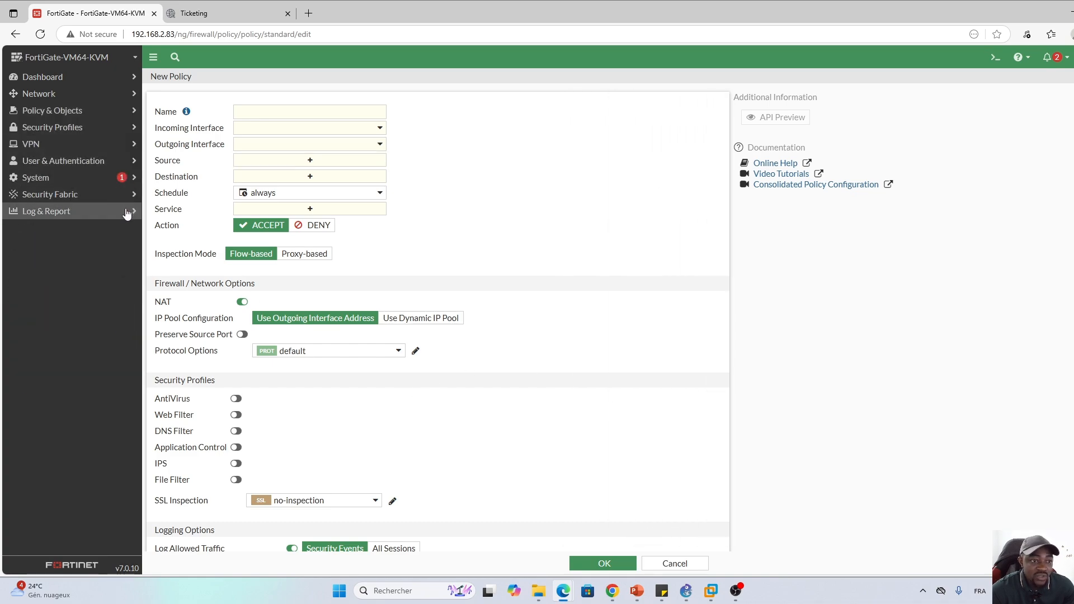
click(61, 197)
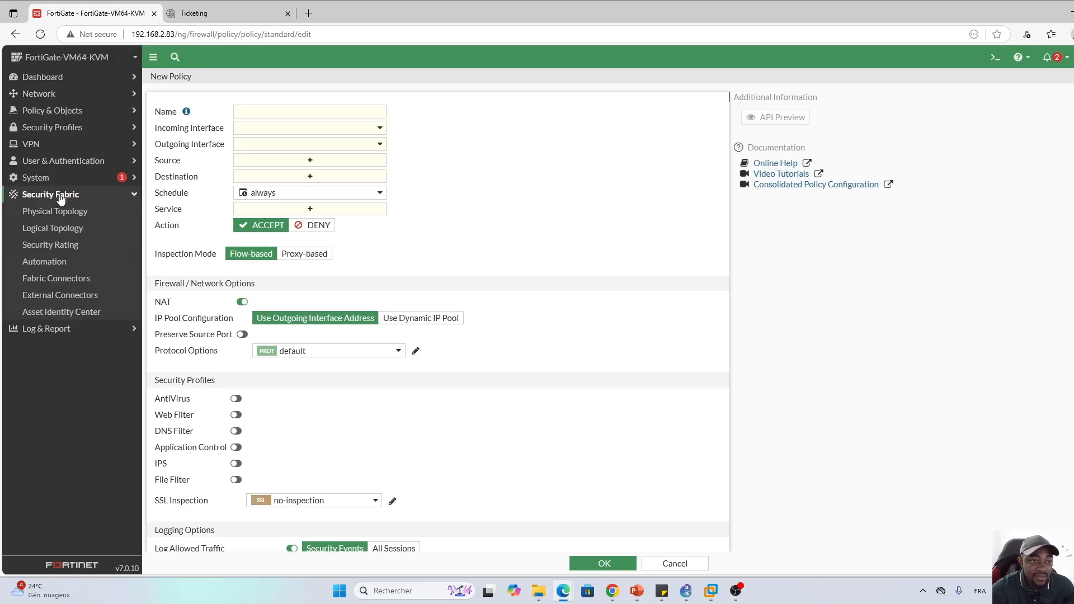
click(51, 296)
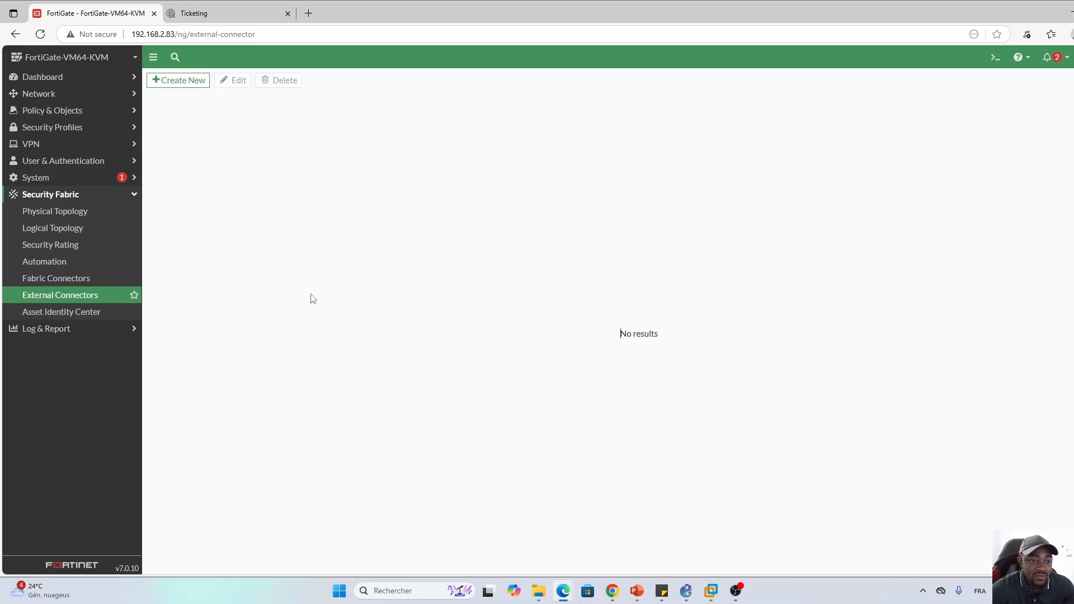
click(175, 84)
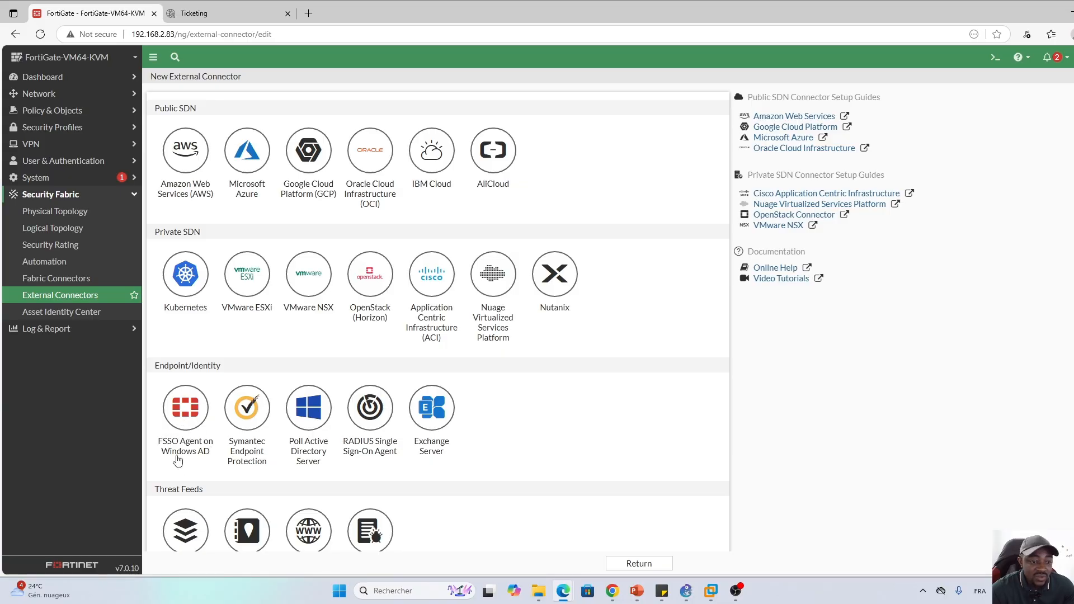
Choose FSSO Agent on Windows AD, name it FSSO_Collector with primary agent 192.168.2.100
click(186, 420)
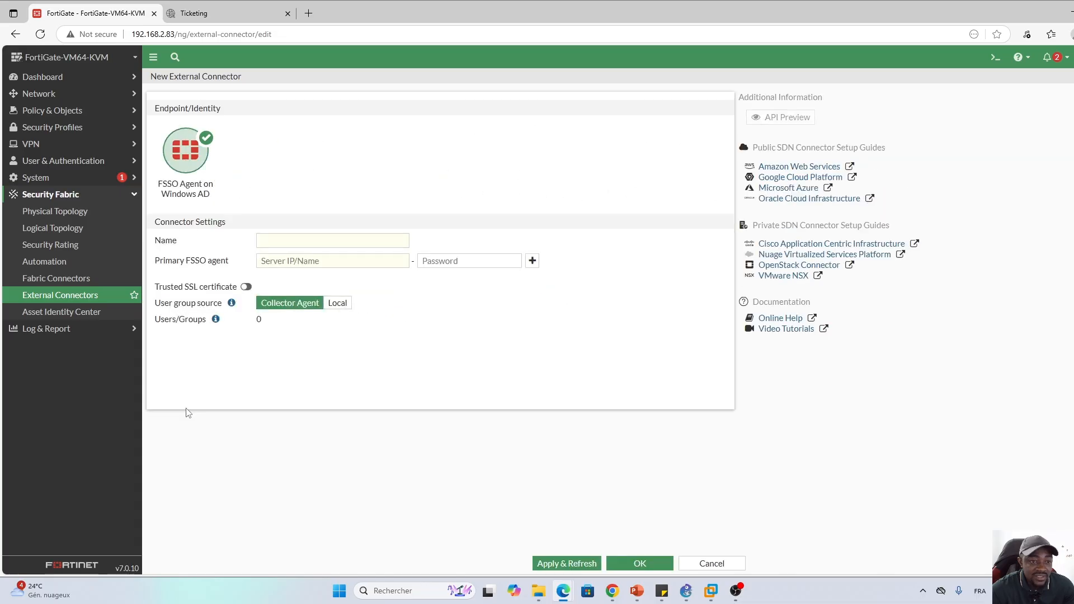
click(283, 242)
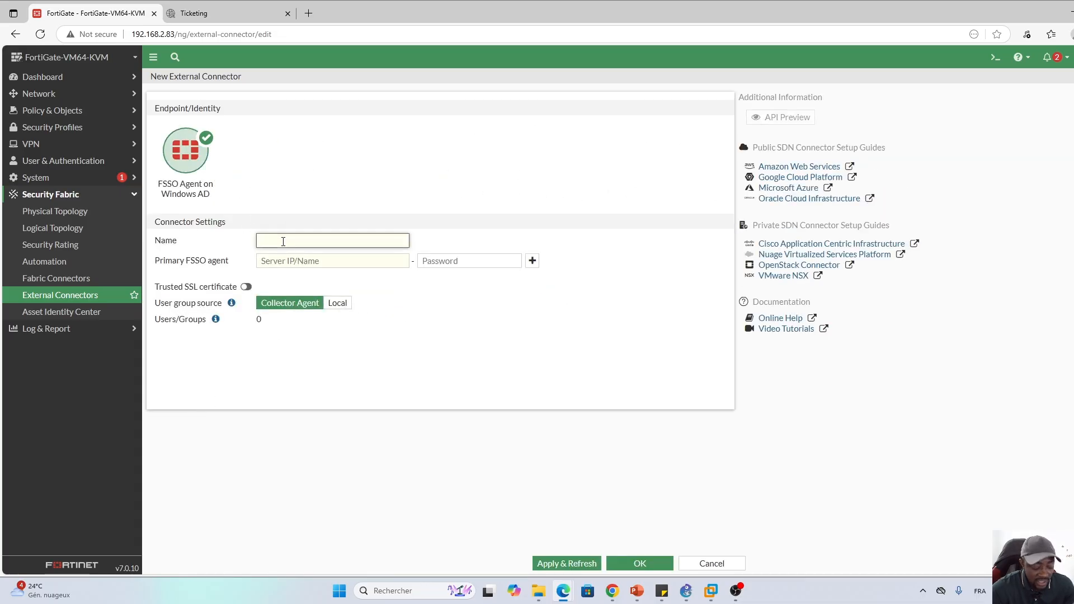
key(Caps_Lock)
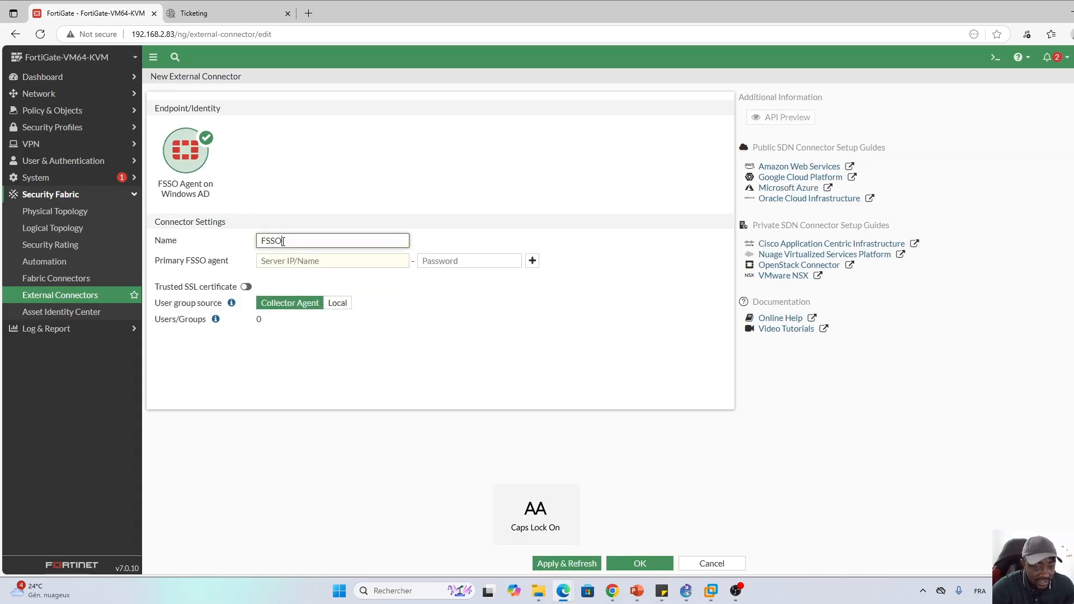
text(FSSO)
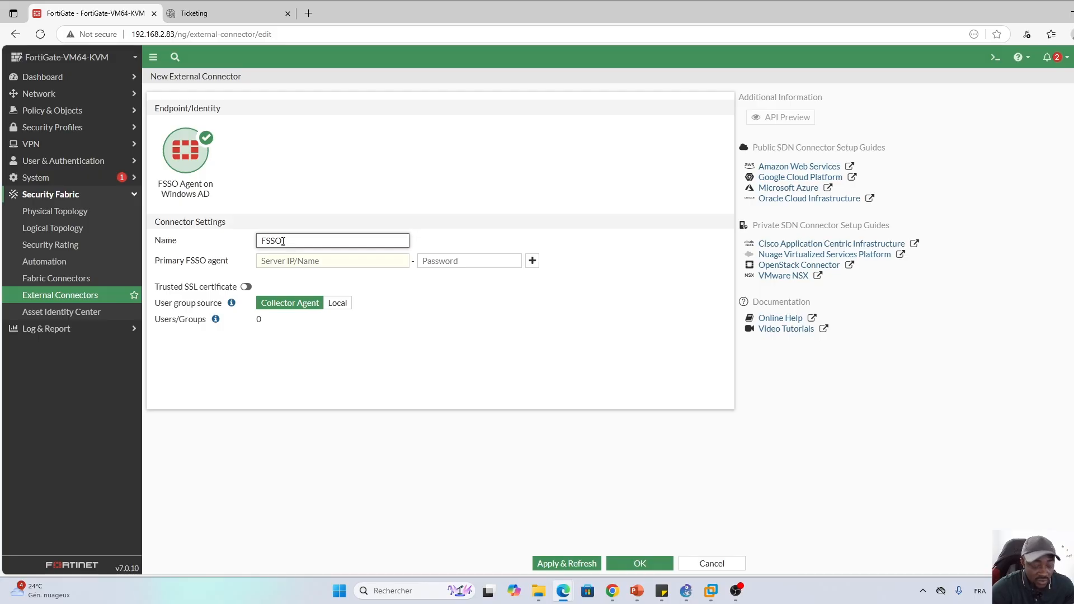
text(C)
key(Caps_Lock)
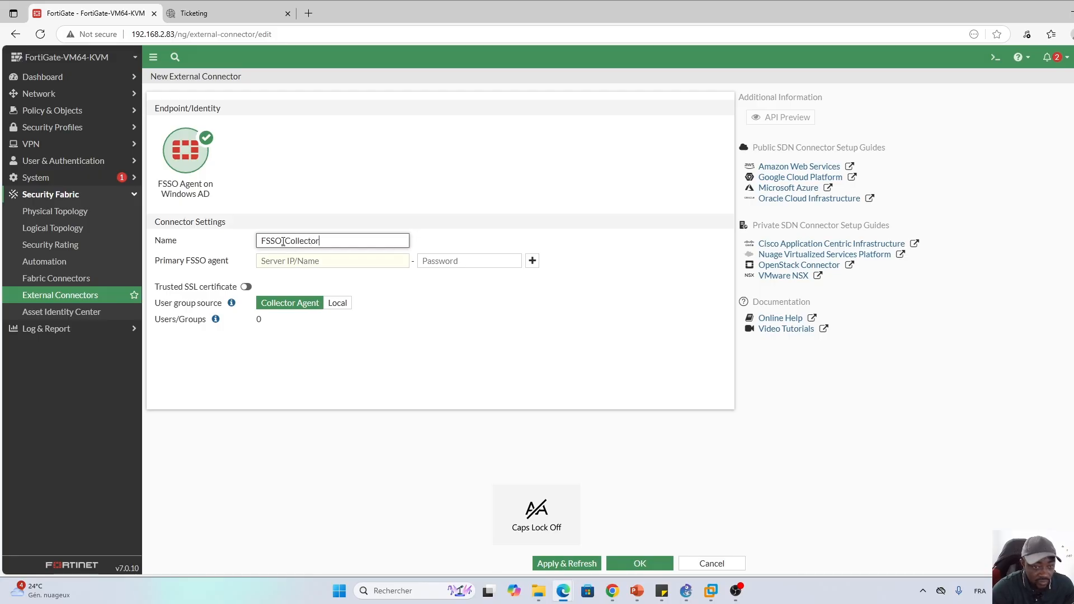
click(320, 261)
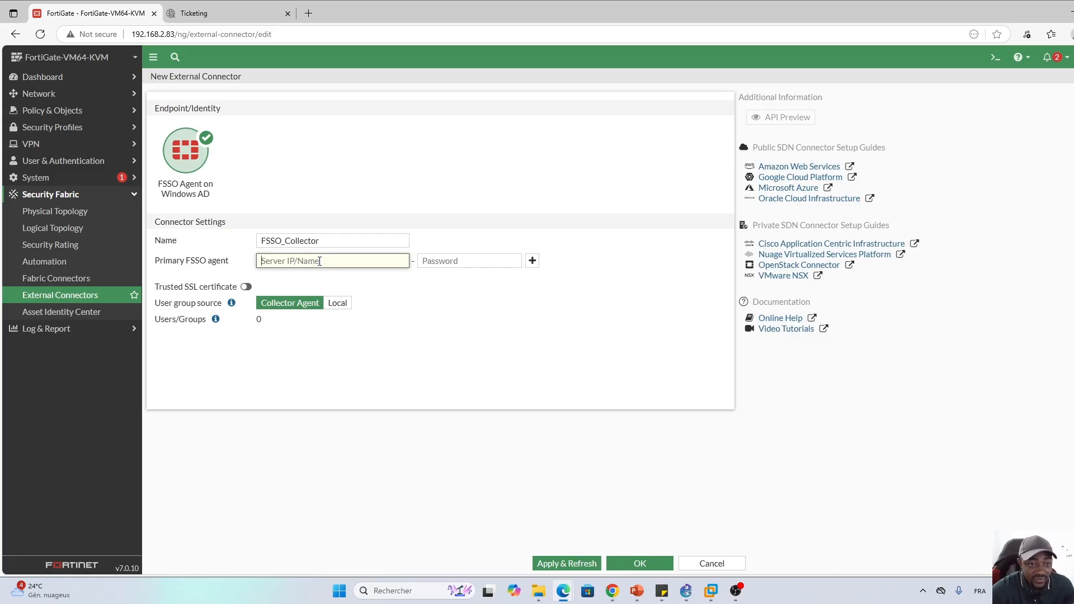
text(19)
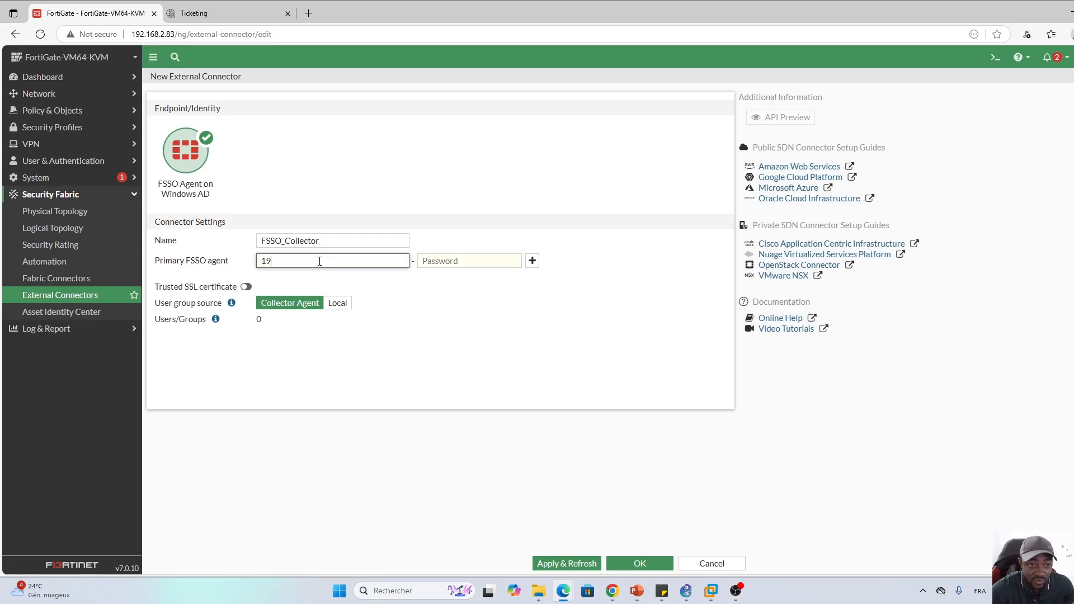
text(2.168.2.100)
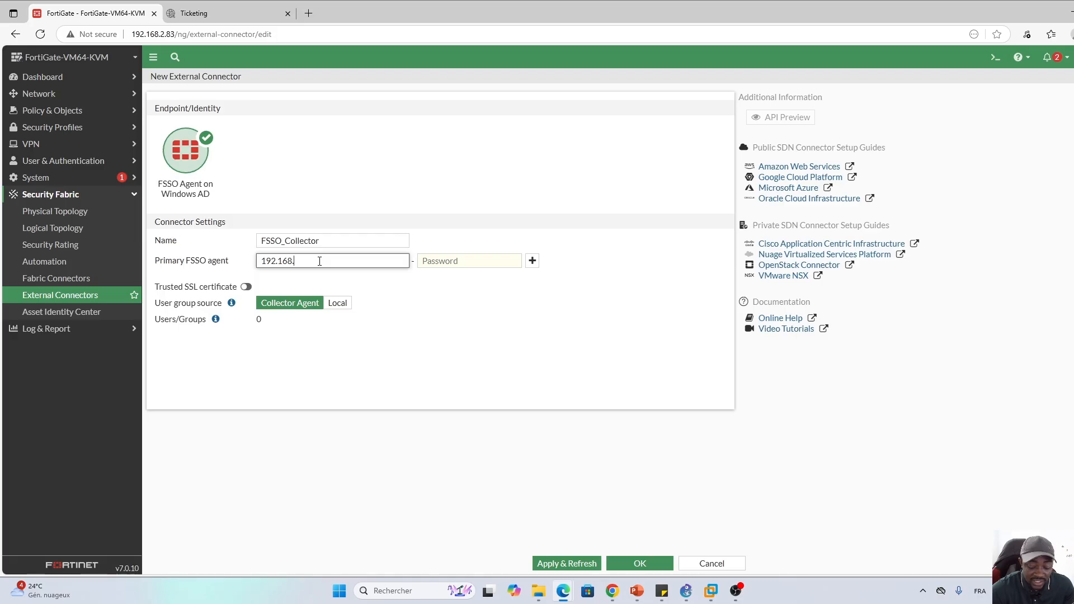
Enter the FSSO agent's connection password in the connector form
click(456, 261)
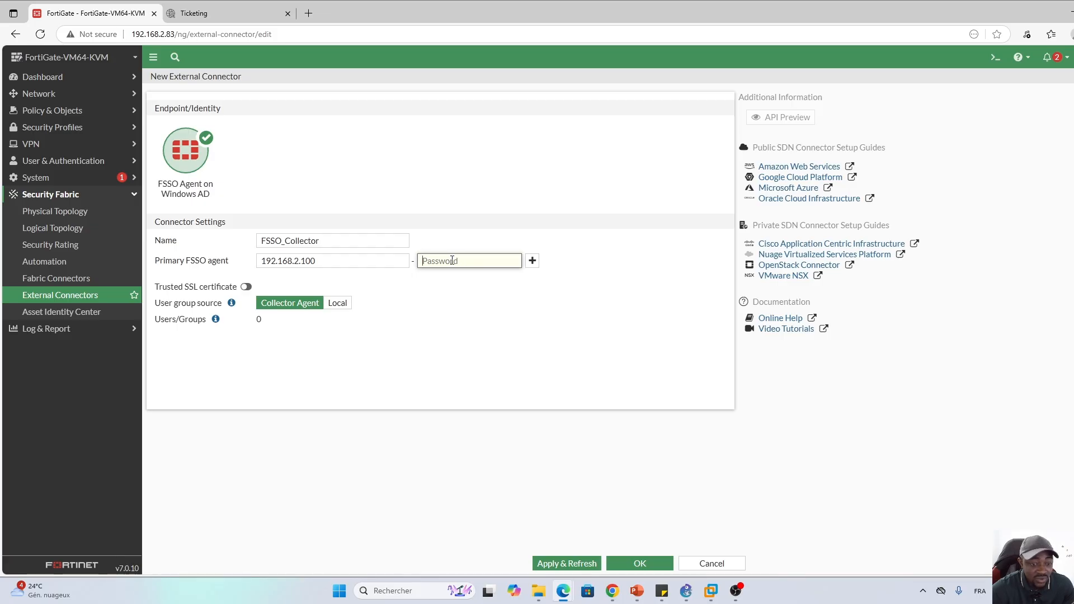
key(Caps_Lock)
text(•)
key(Caps_Lock)
text(•)
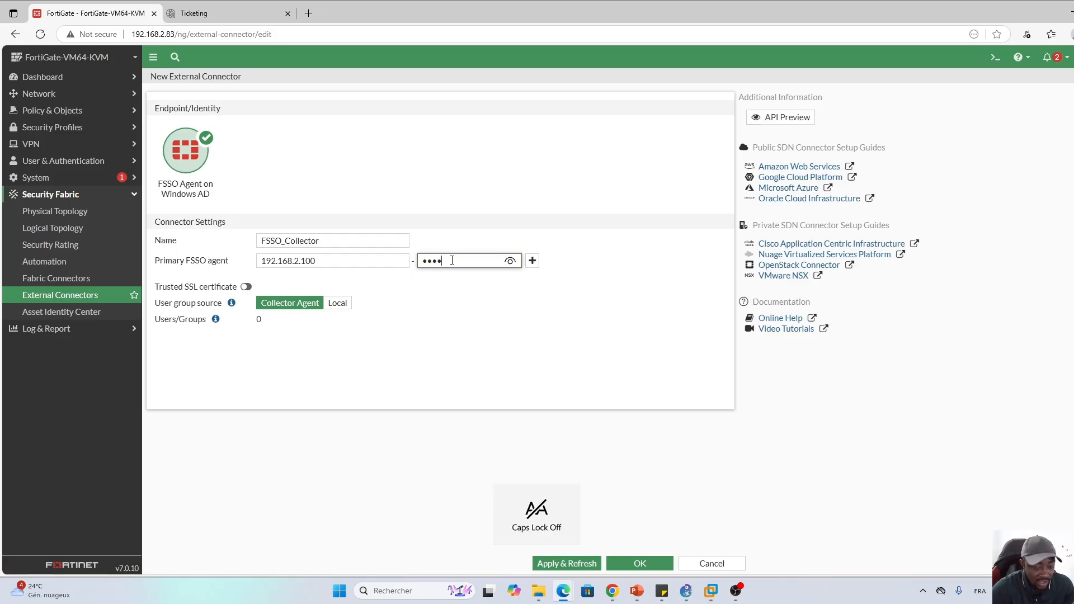
text(•••••)
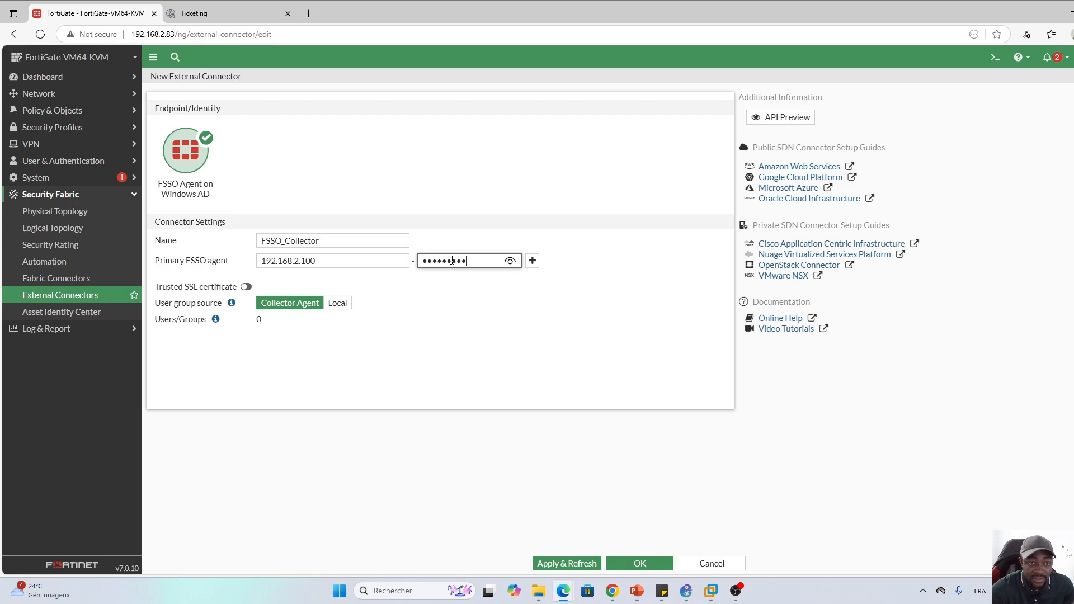
click(537, 331)
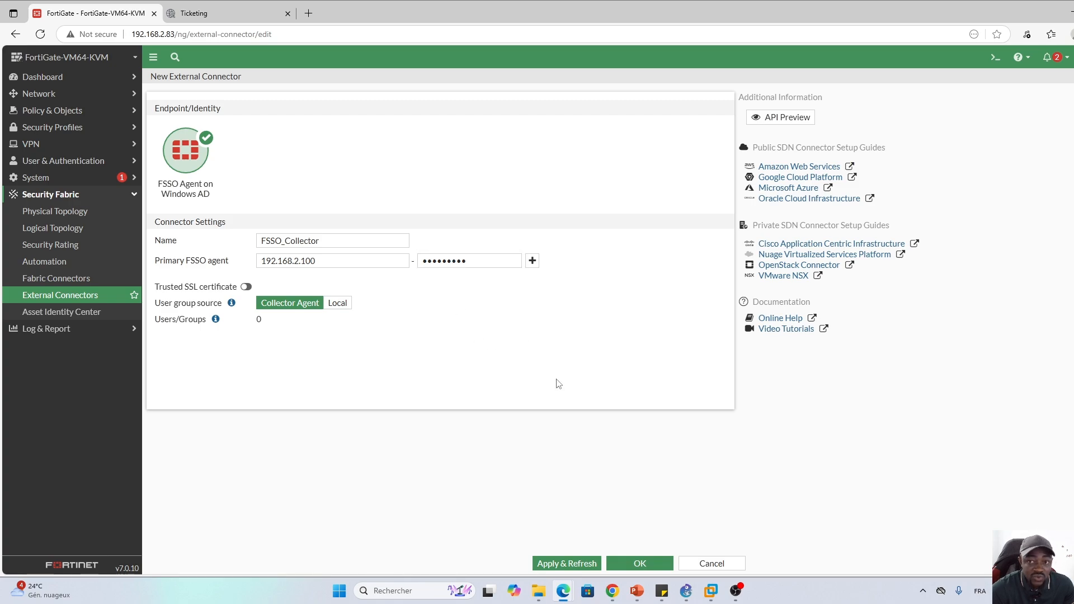
Apply and refresh FSSO_Collector until it shows Connected with 49 users/groups, then save it
click(564, 565)
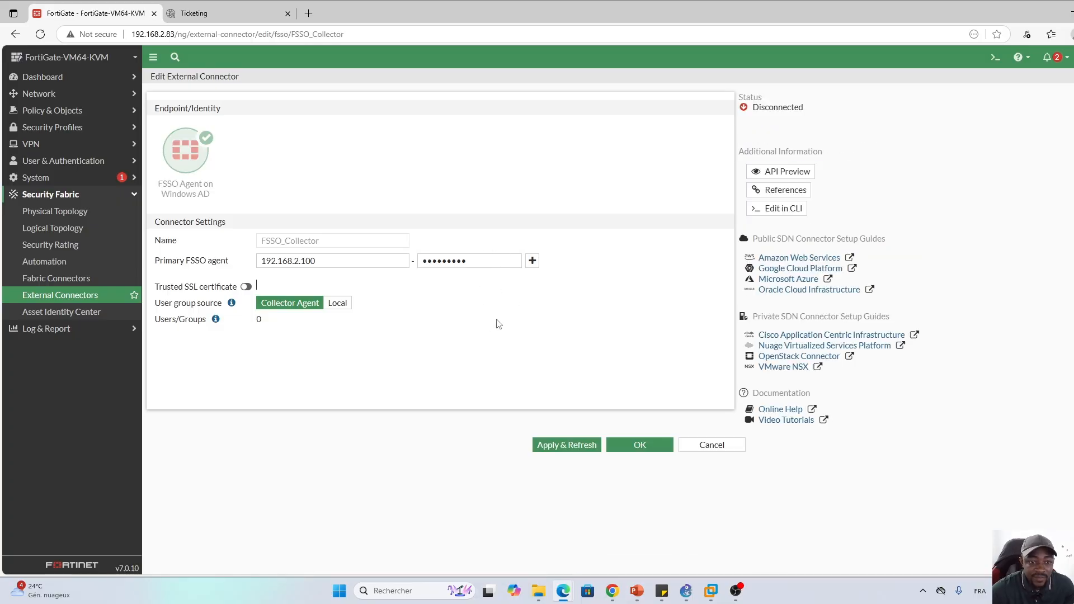
click(564, 448)
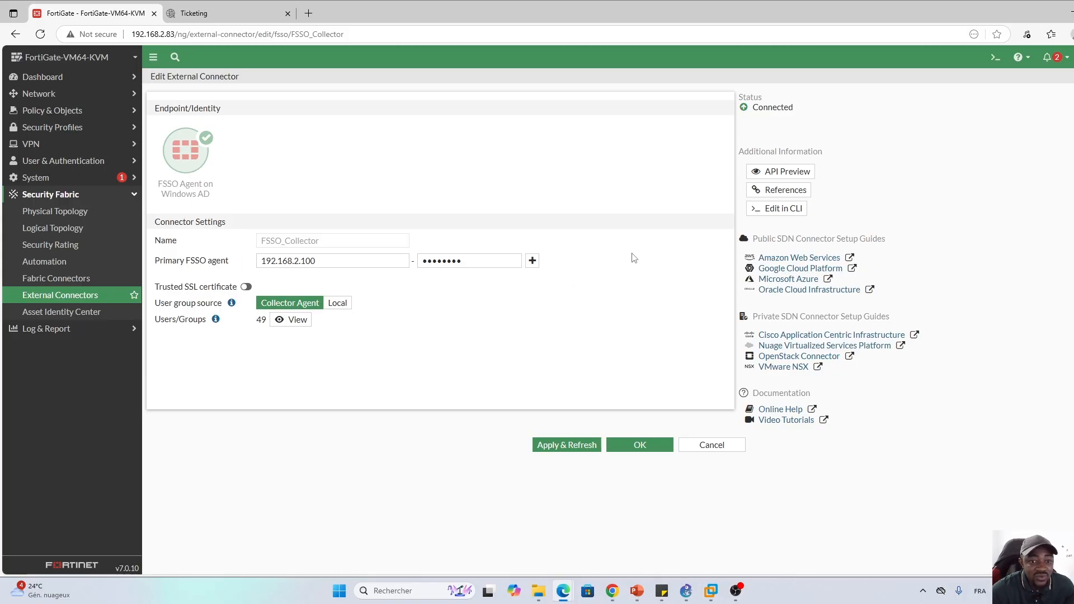
drag(755, 113, 800, 112)
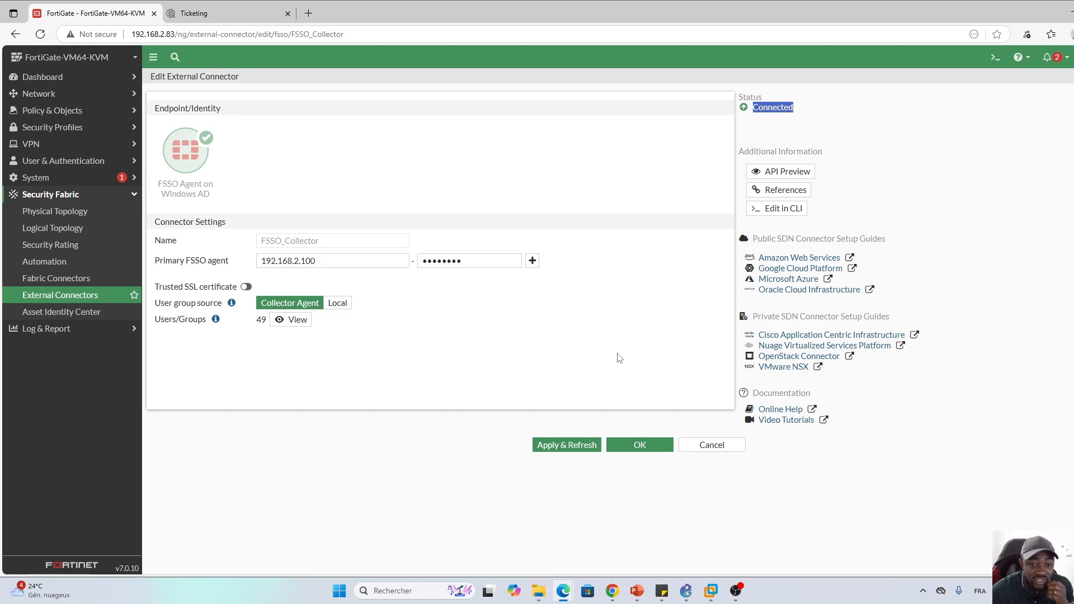
click(644, 446)
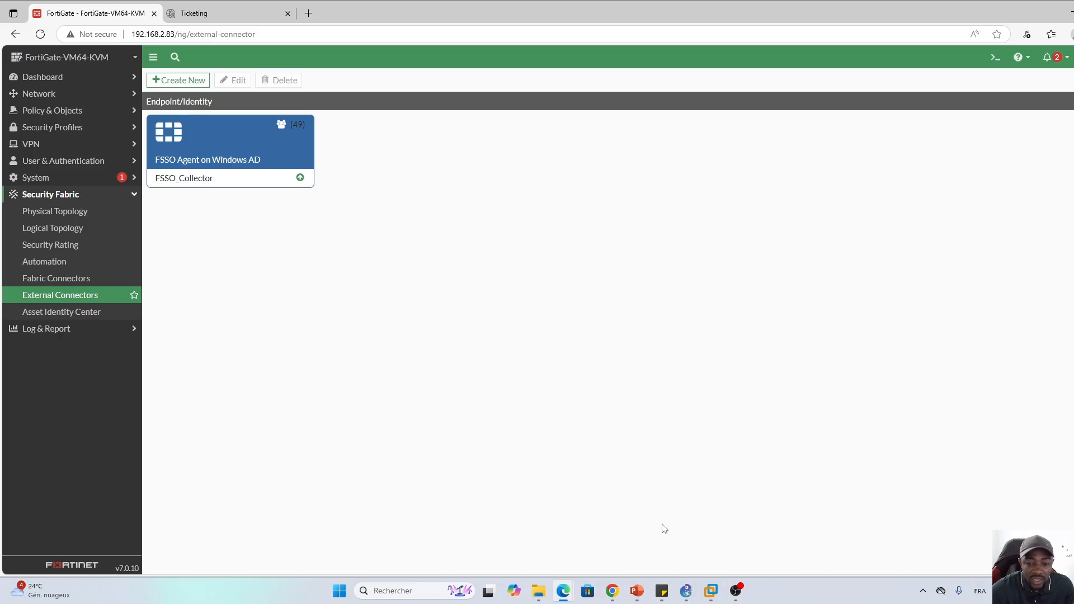
On the WS2022 VM, launch Configure Fortinet Single Sign On Agent and minimize Server Manager
click(711, 591)
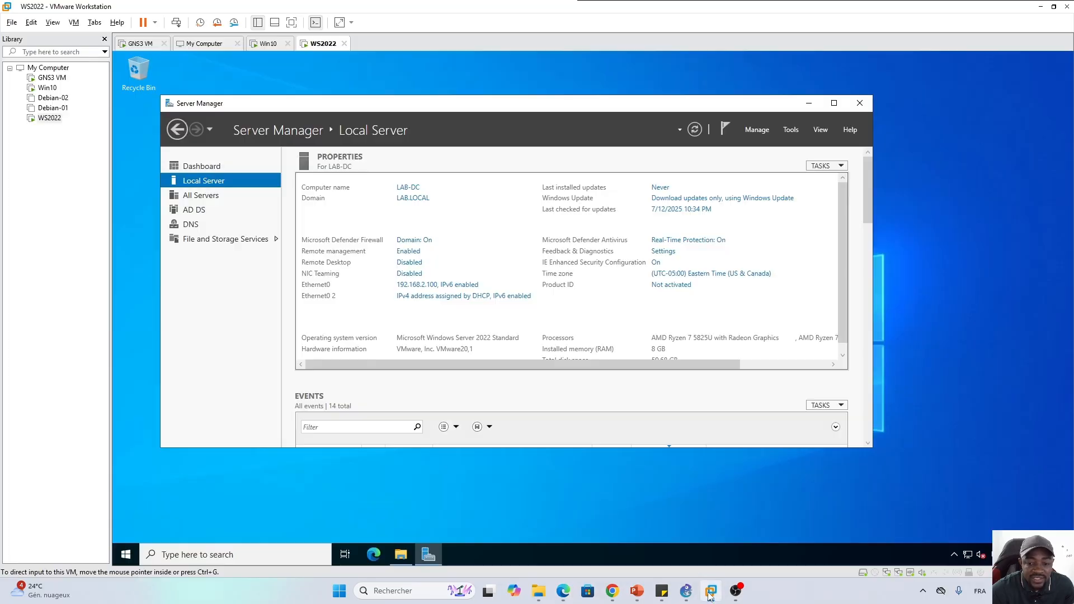
click(509, 560)
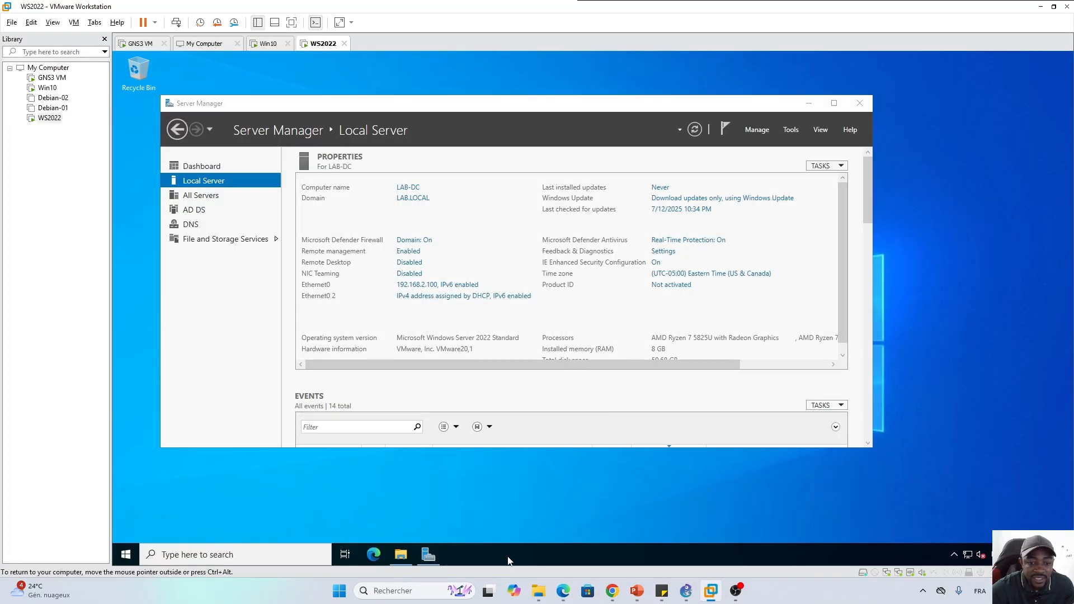
click(126, 556)
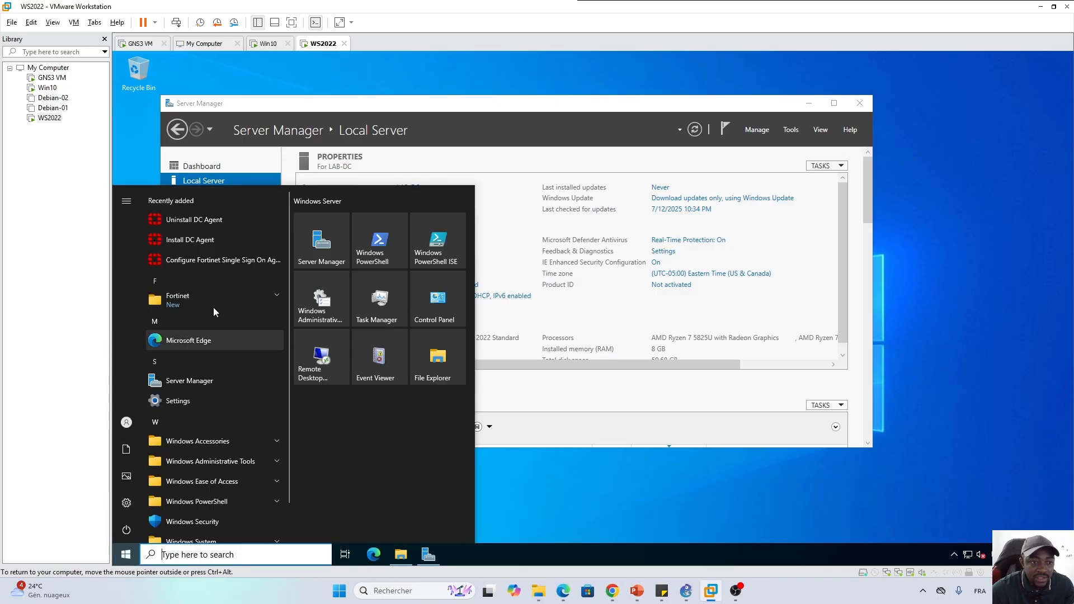
click(209, 261)
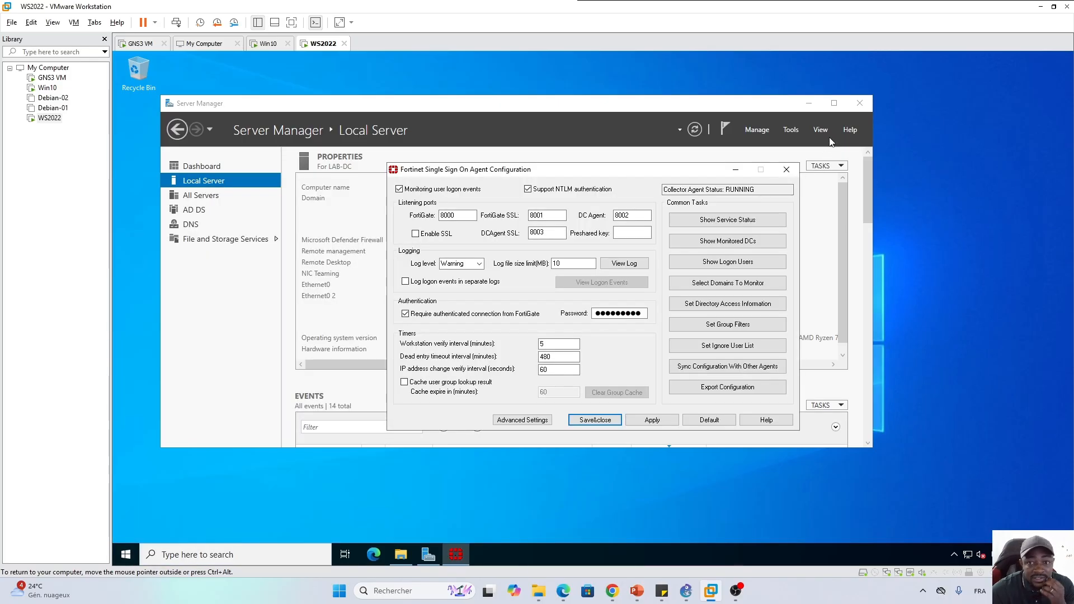
click(810, 104)
drag(610, 175, 528, 168)
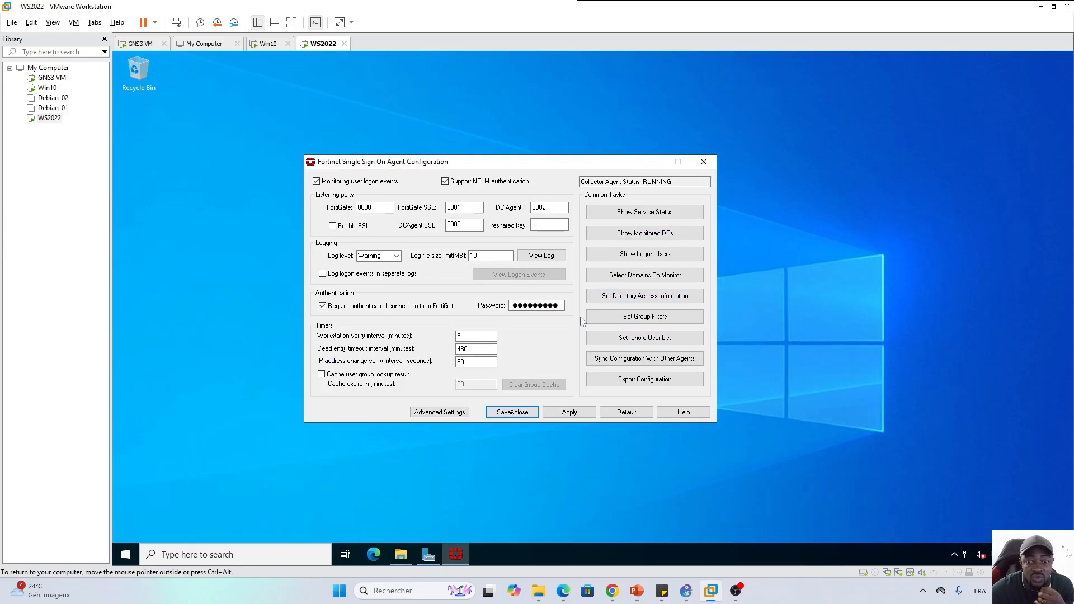
Confirm the collector service is RUNNING with FortiGate 192.168.2.83 connected, then close the status window
click(646, 218)
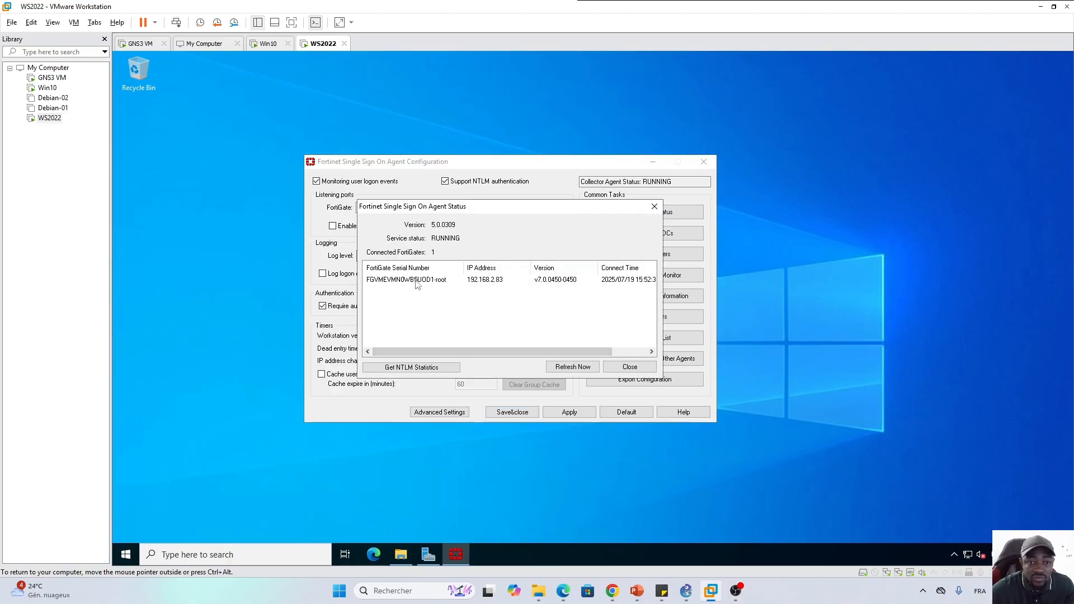
click(406, 280)
drag(423, 351, 560, 344)
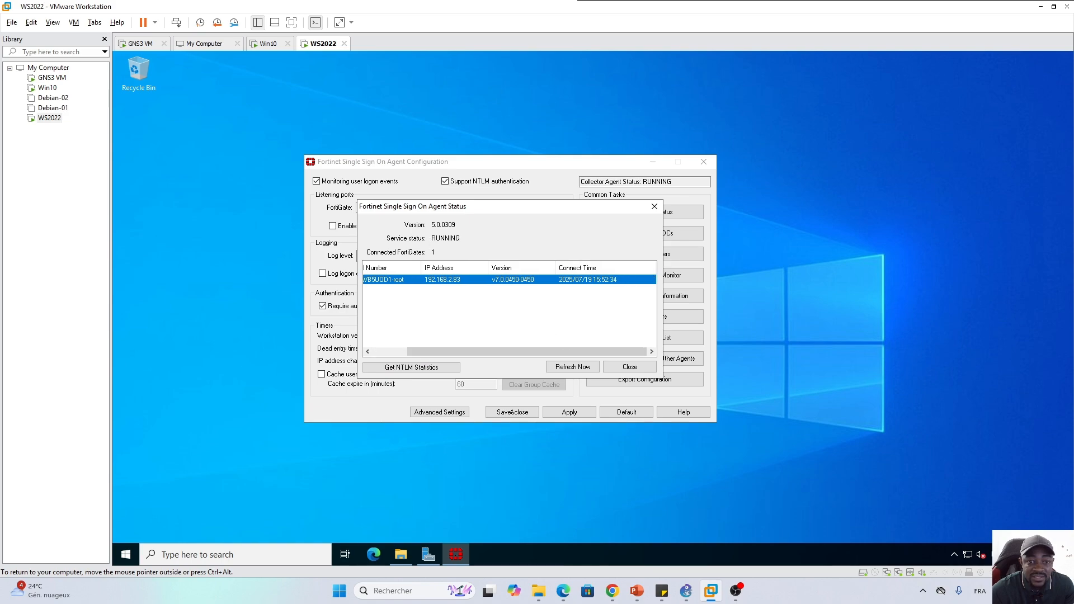
double_click(446, 239)
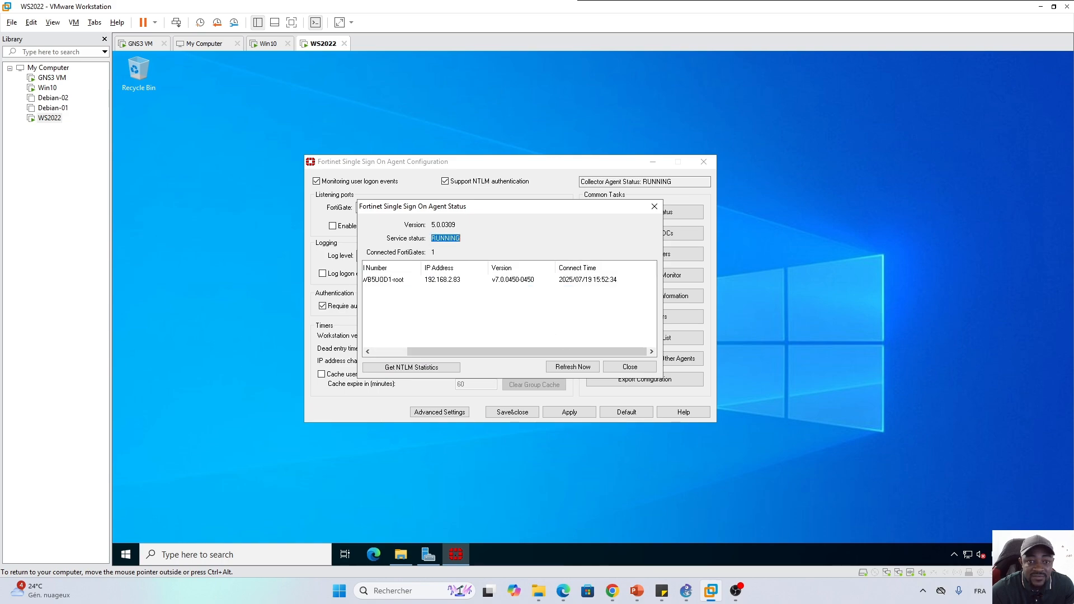
click(630, 367)
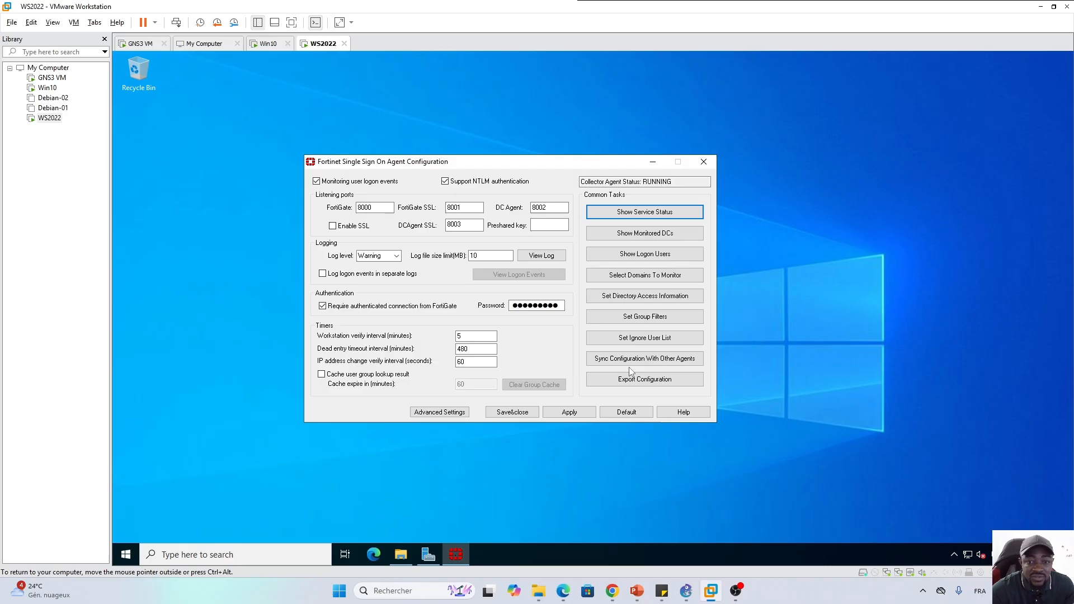
click(646, 233)
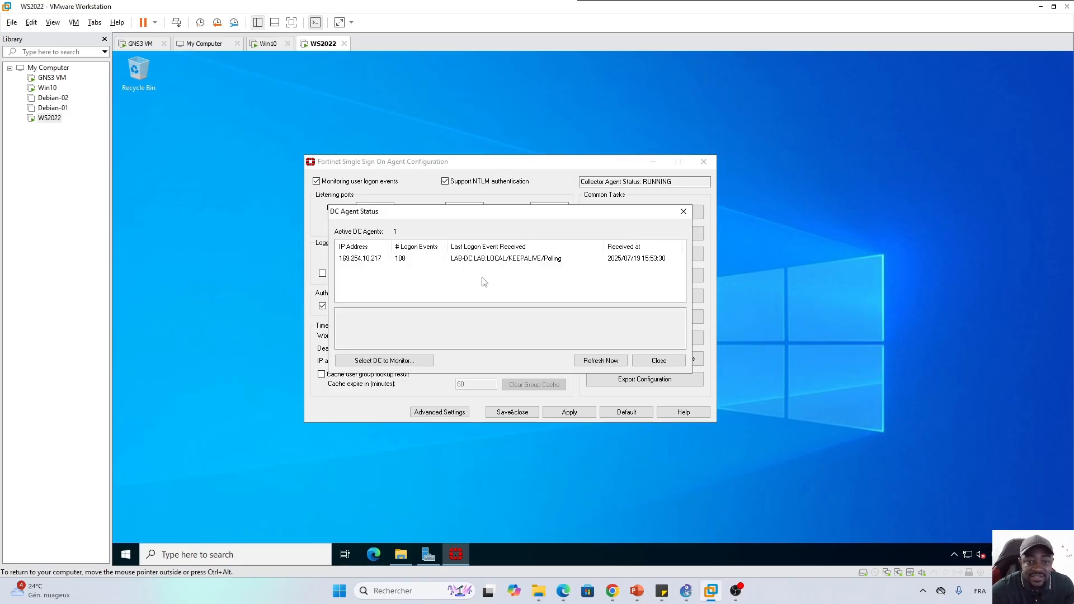
click(369, 261)
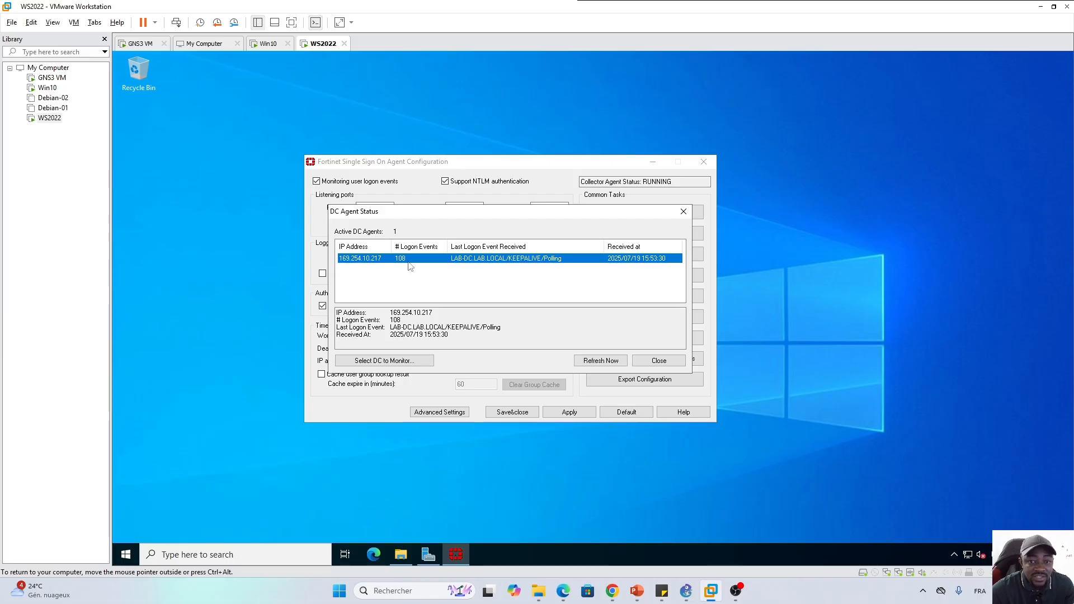
click(659, 360)
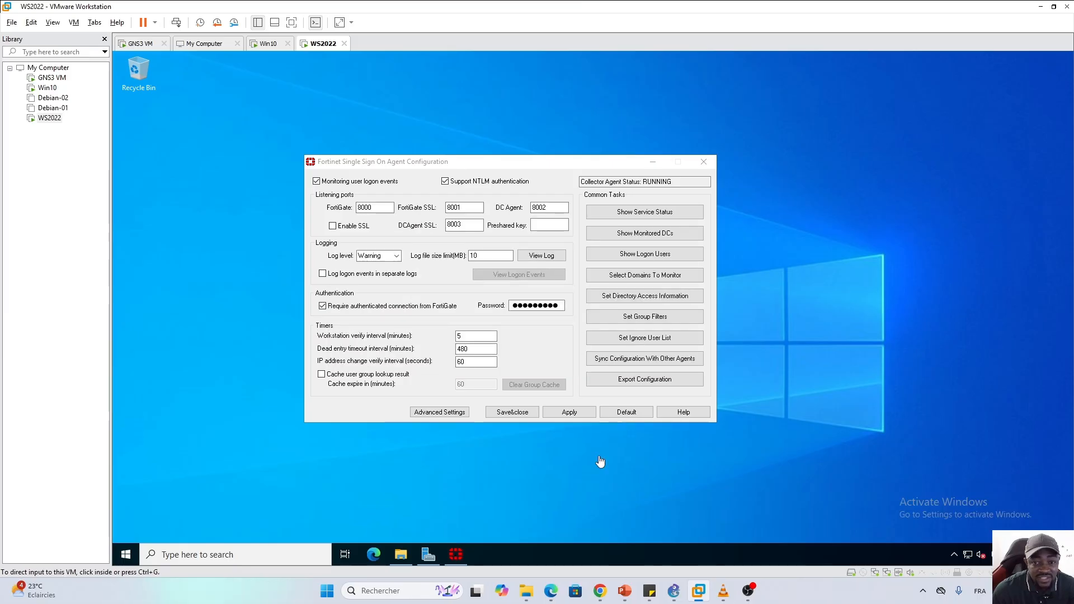
click(655, 320)
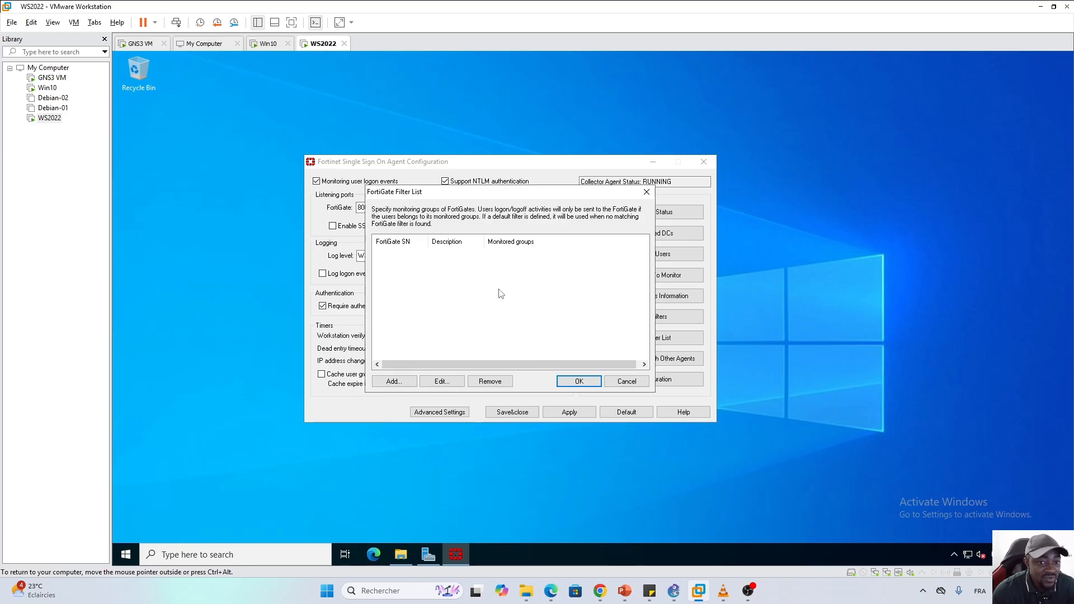
key(ctrl+alt)
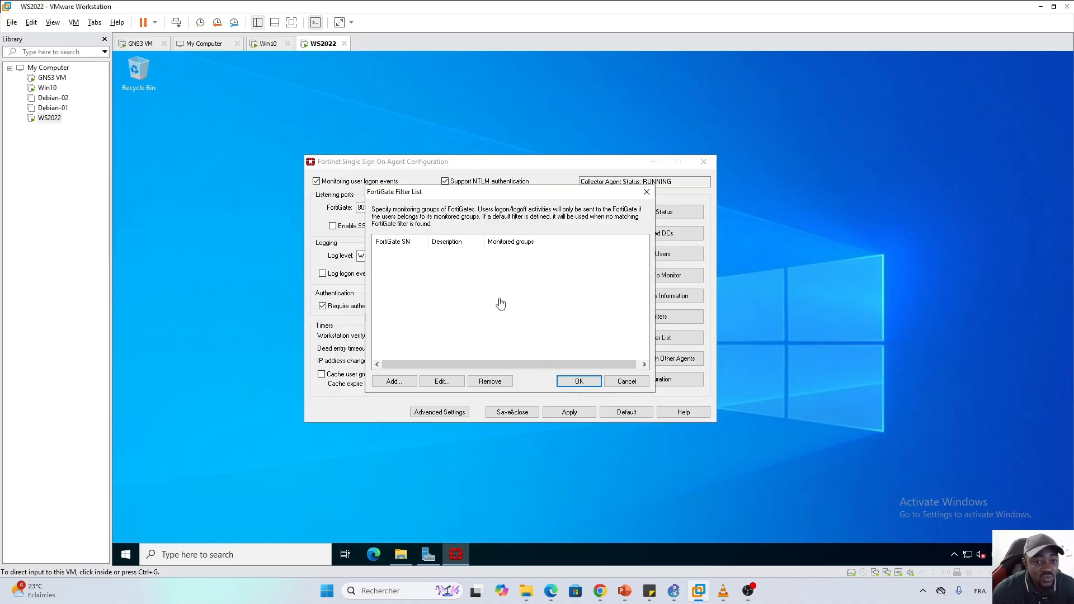
click(469, 296)
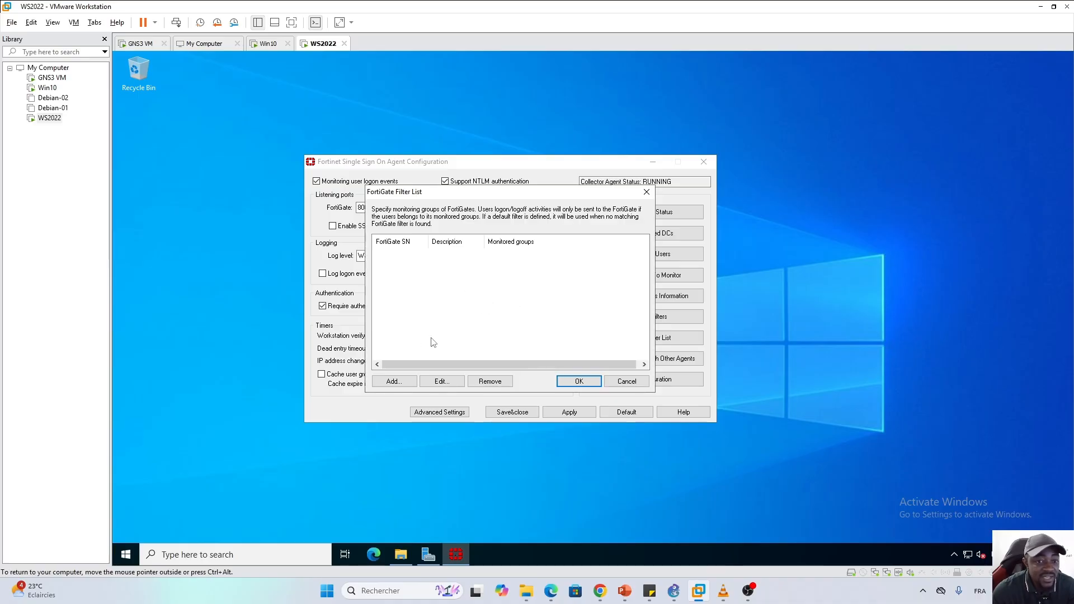
key(Tab)
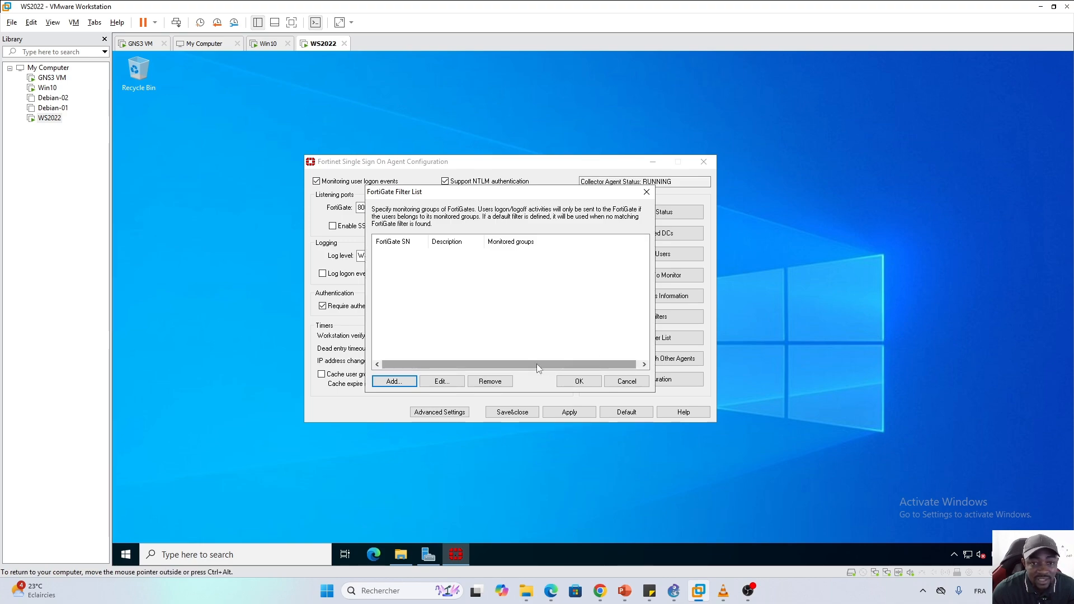
click(628, 383)
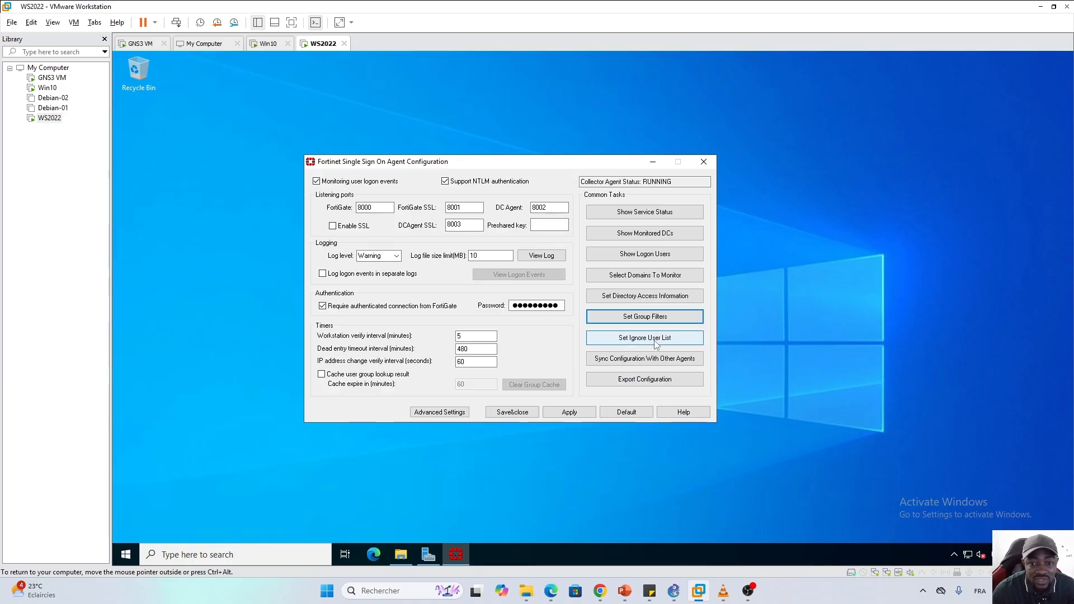
click(645, 339)
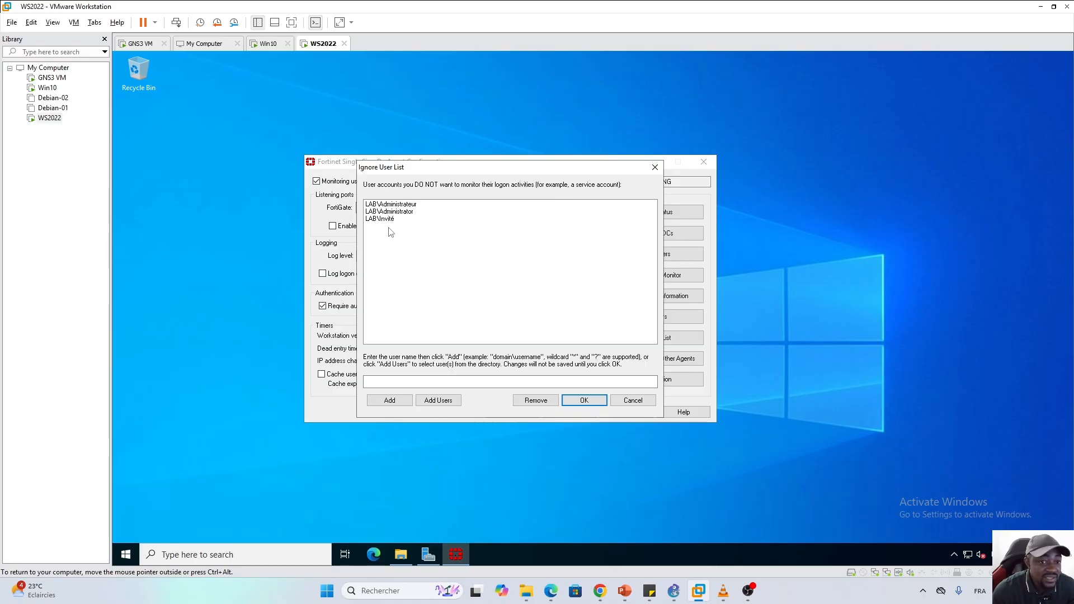
click(412, 382)
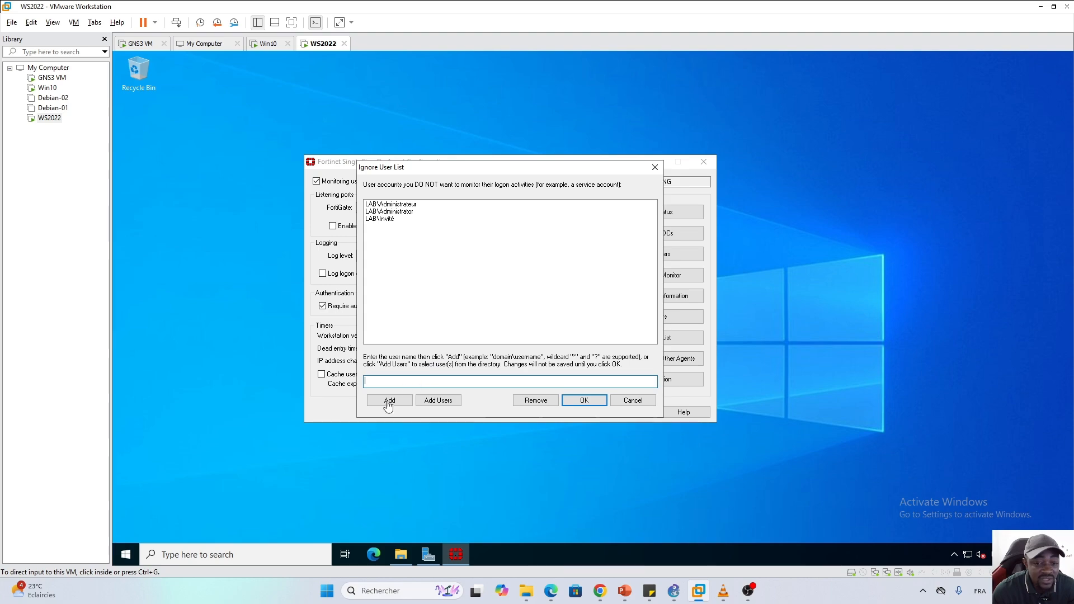
click(633, 401)
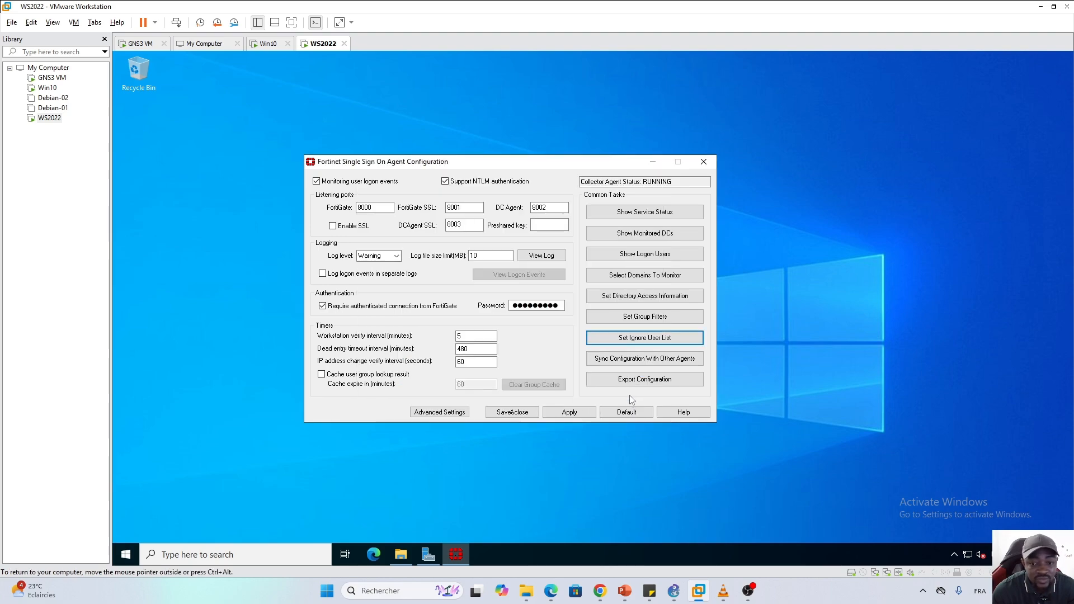
click(603, 272)
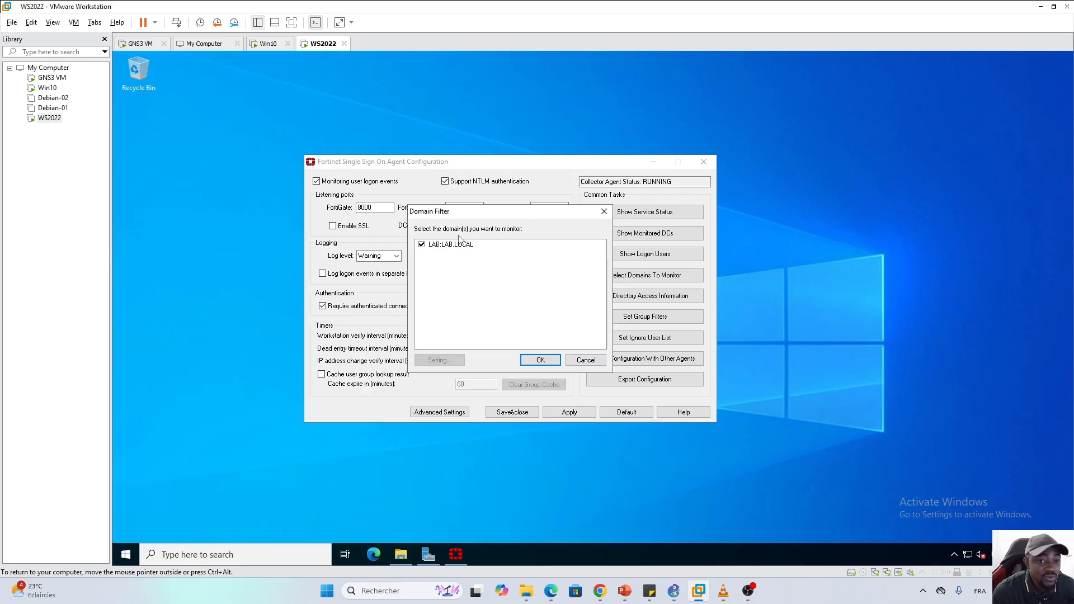
click(584, 361)
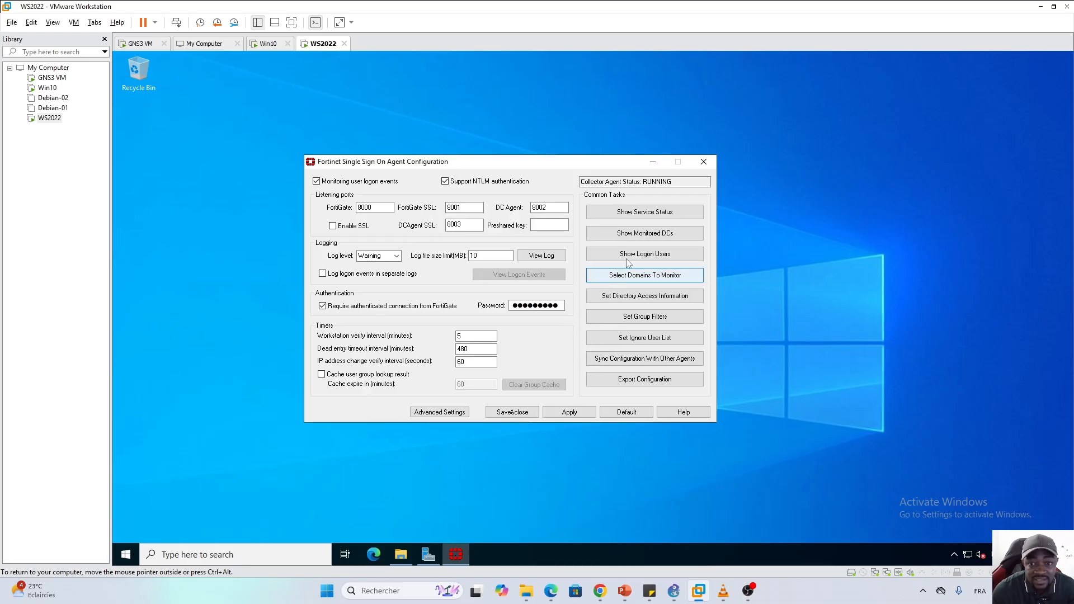
click(645, 232)
List the server's logged-on users, then switch to the Win10 VM showing its lock screen
click(641, 256)
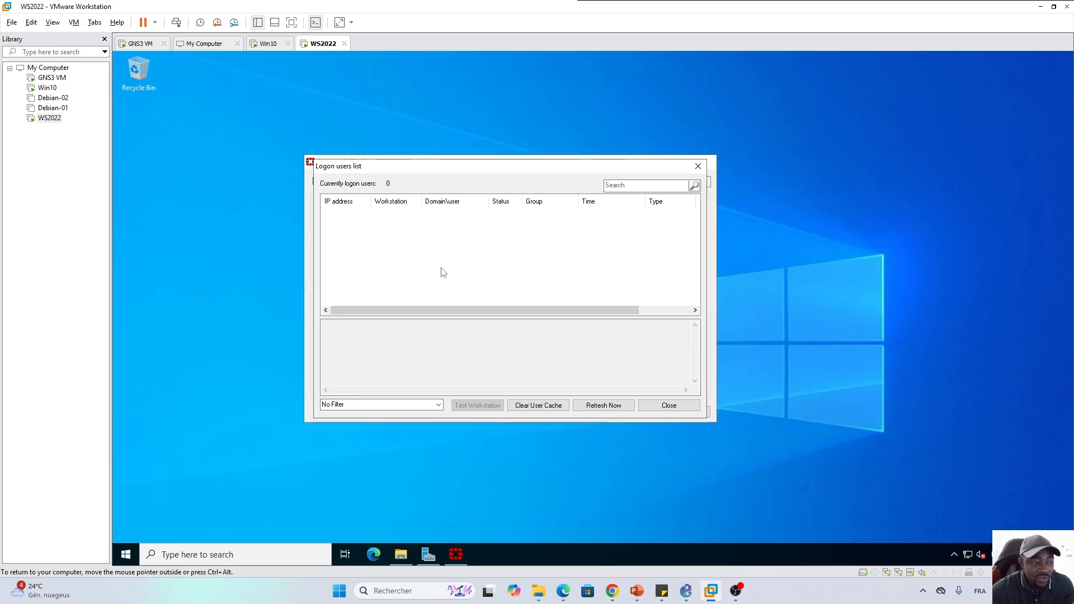
key(ctrl+alt)
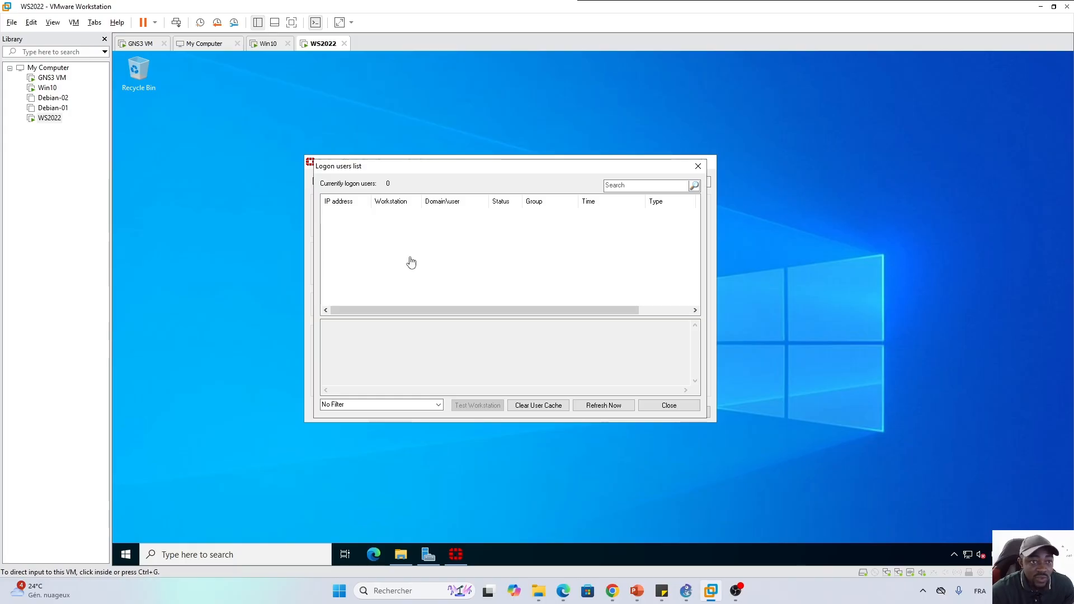
click(262, 49)
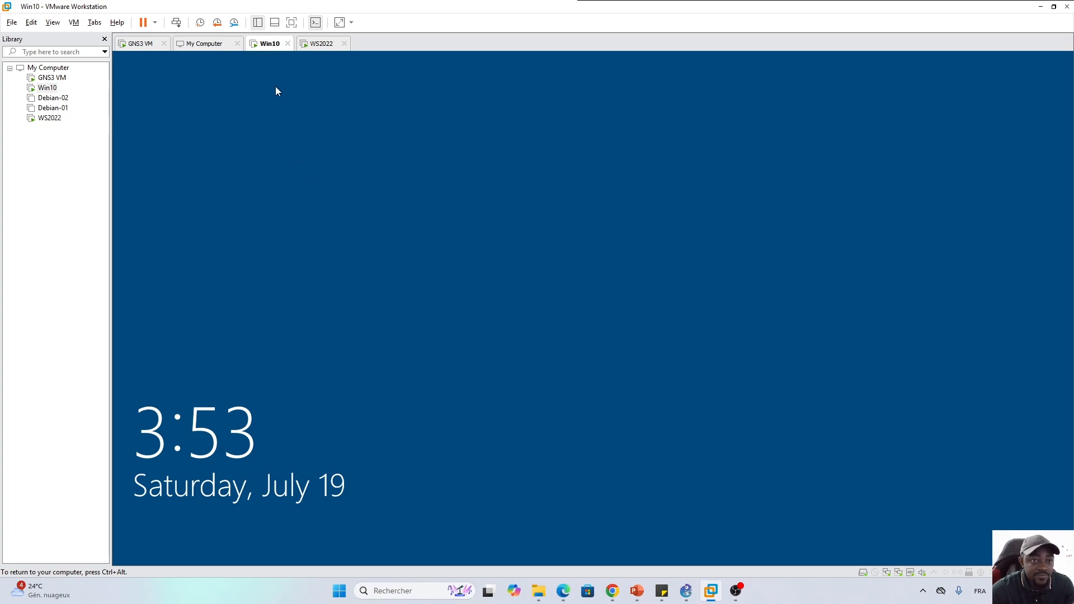
Sign in to Win10 through Autre utilisateur with a LAB domain user's username and password
click(317, 187)
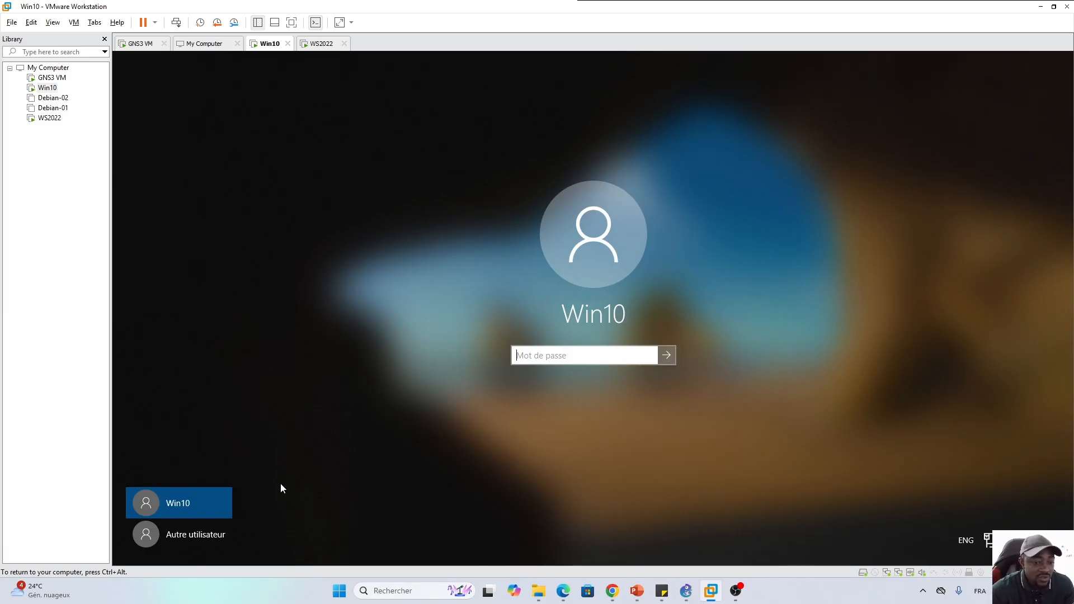
click(191, 529)
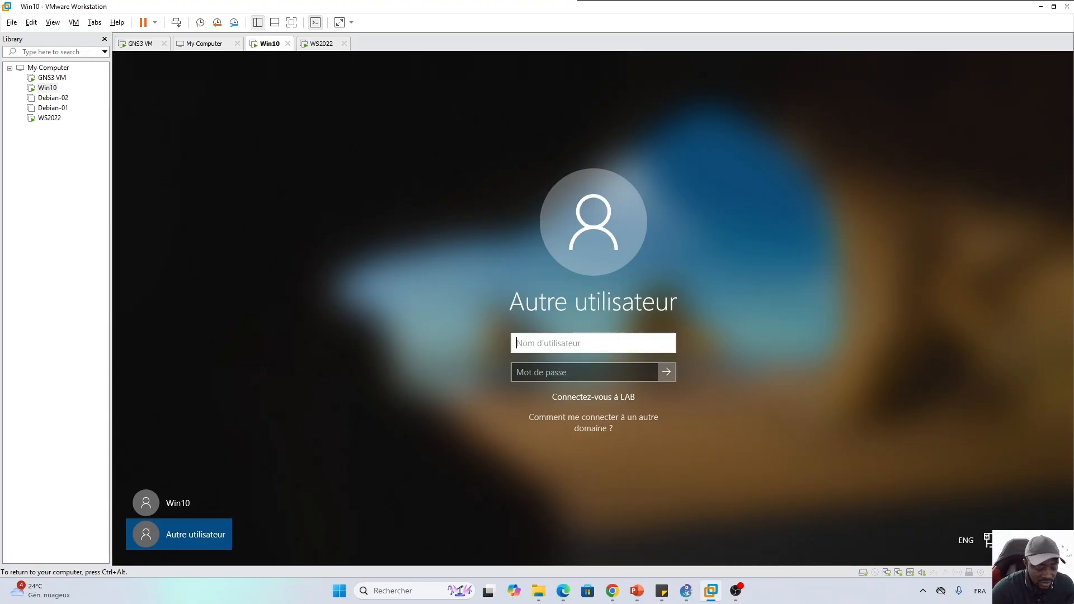
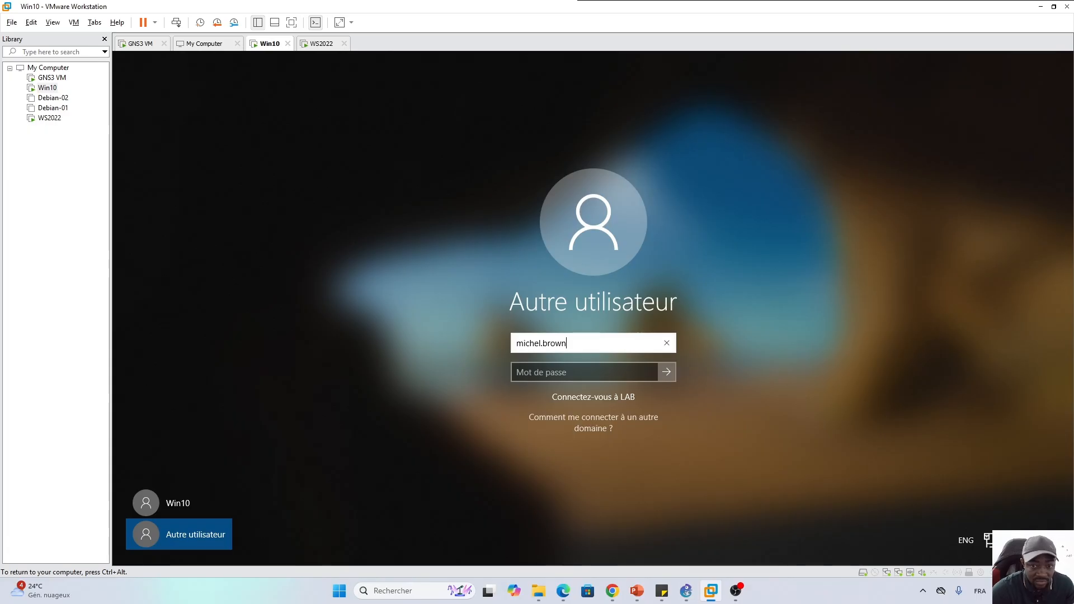
key(Tab)
text(Pa)
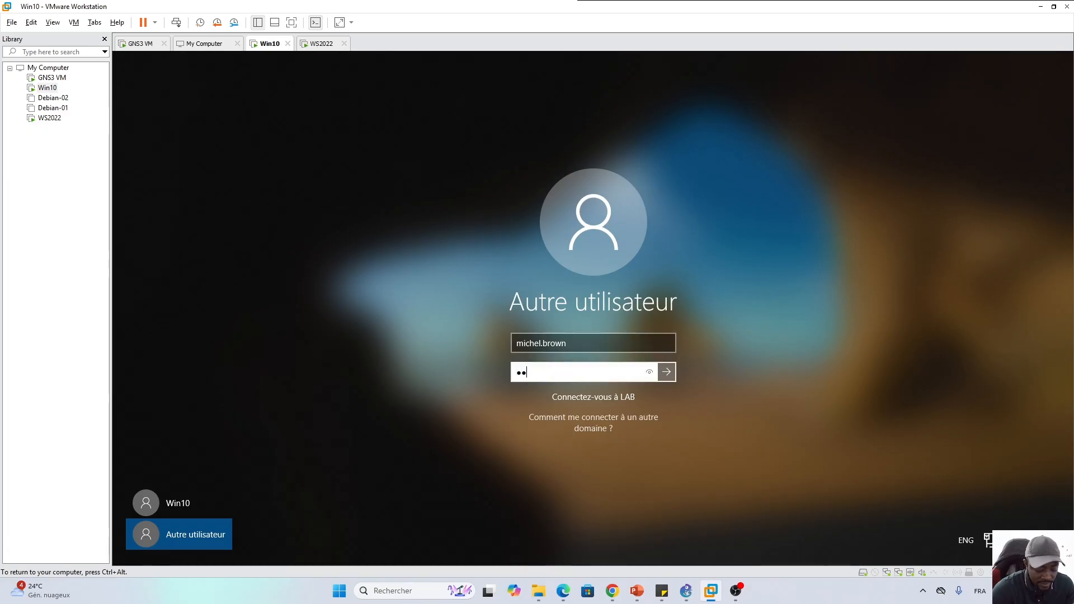
text(••••••)
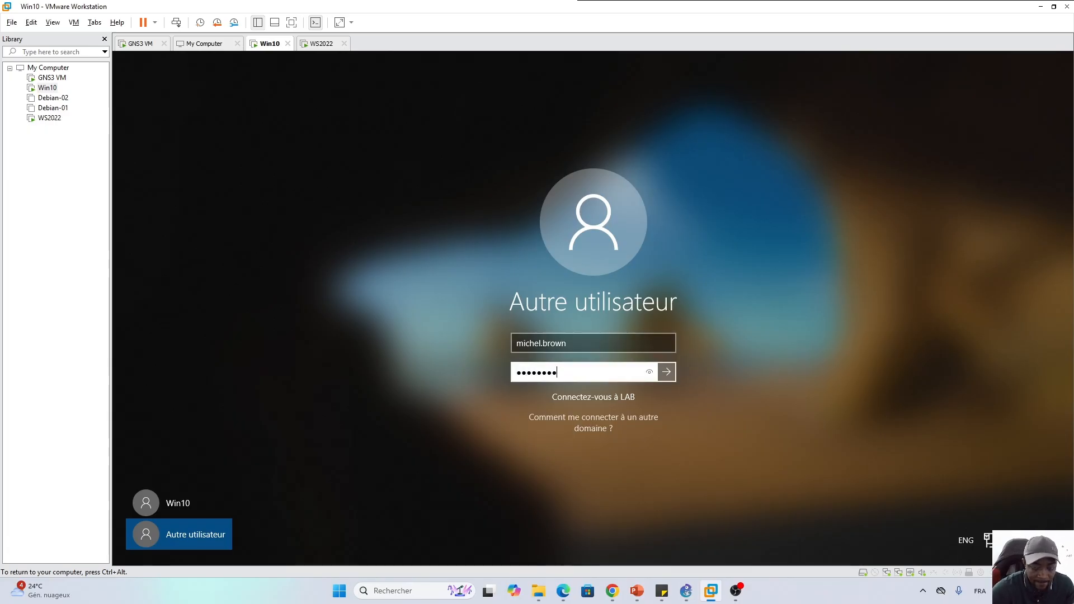
key(Return)
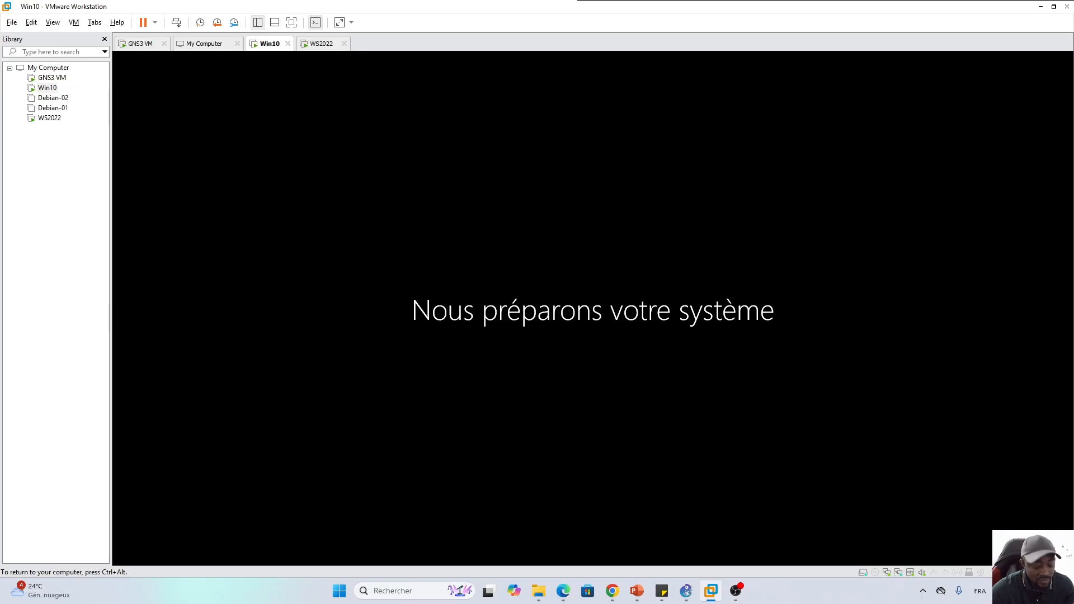
key(ctrl+alt)
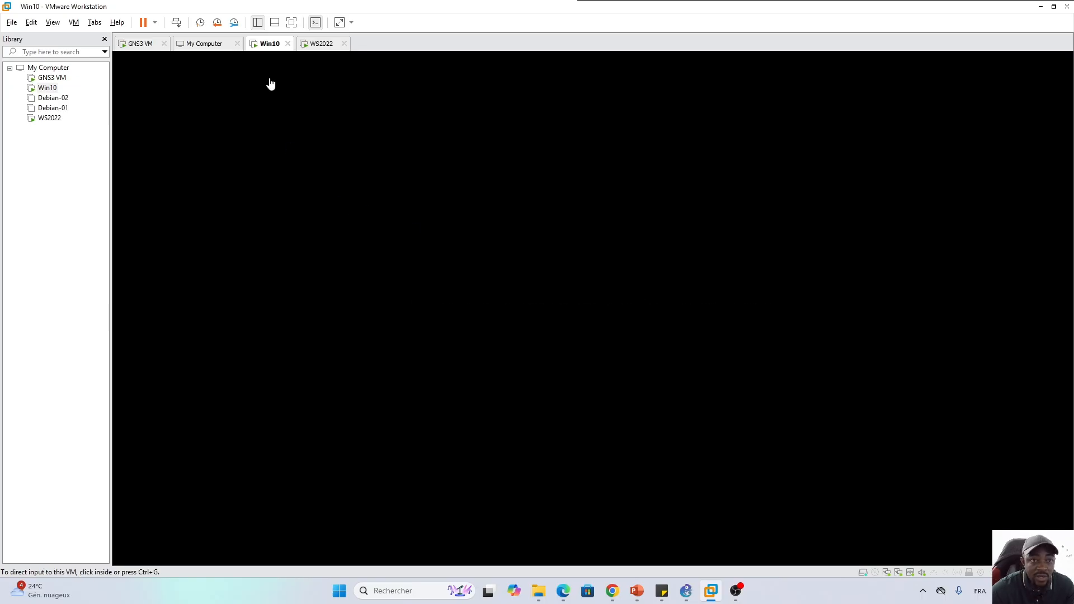
On WS2022, refresh the FSSO logon users list and show the 192.168.2.49 domain user's details
click(317, 46)
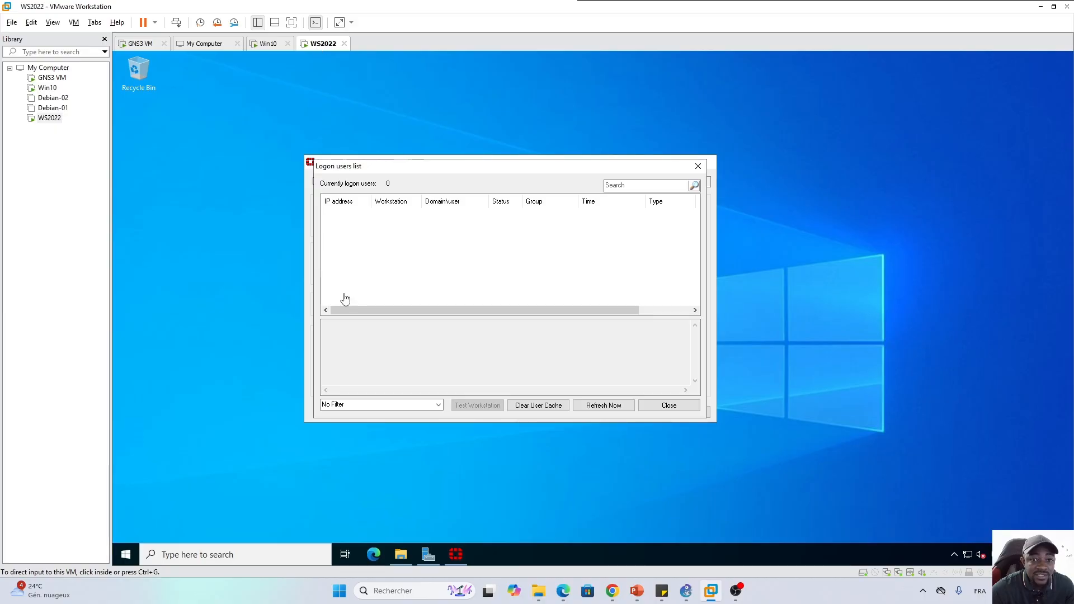
click(462, 267)
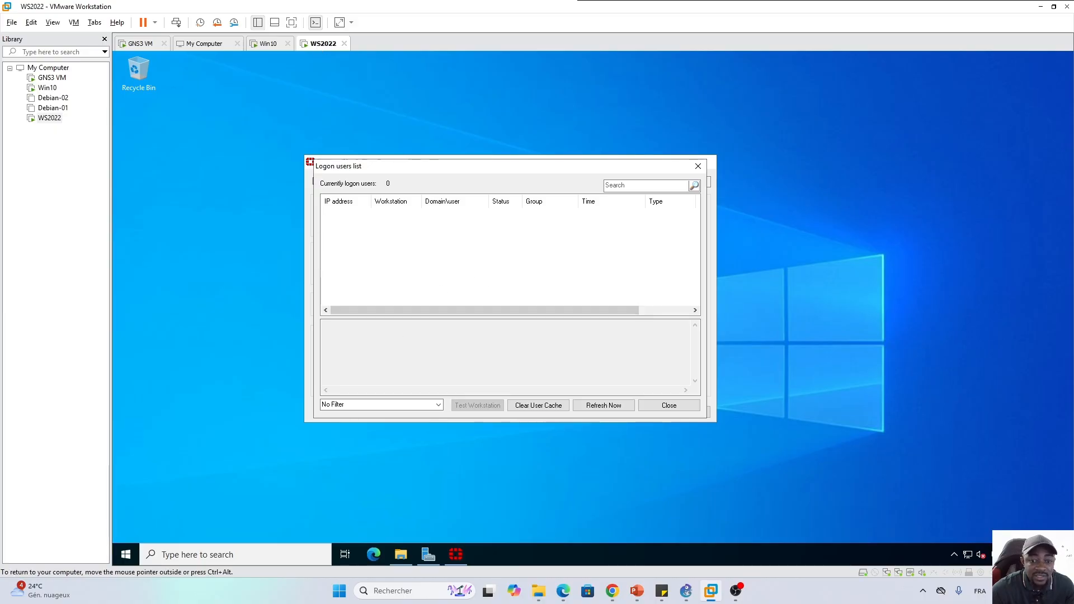
click(607, 408)
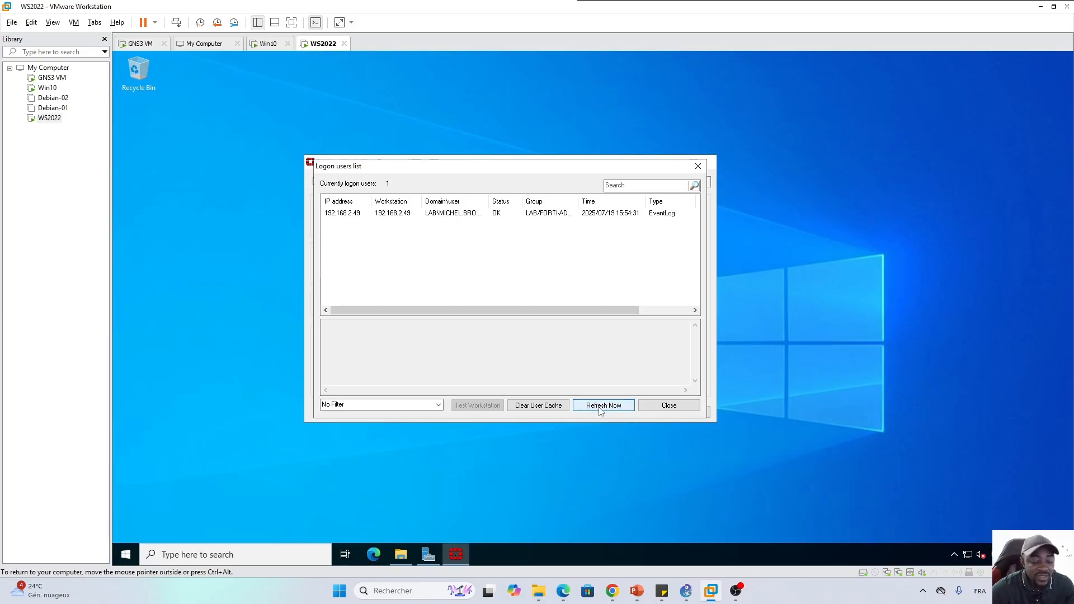
click(400, 217)
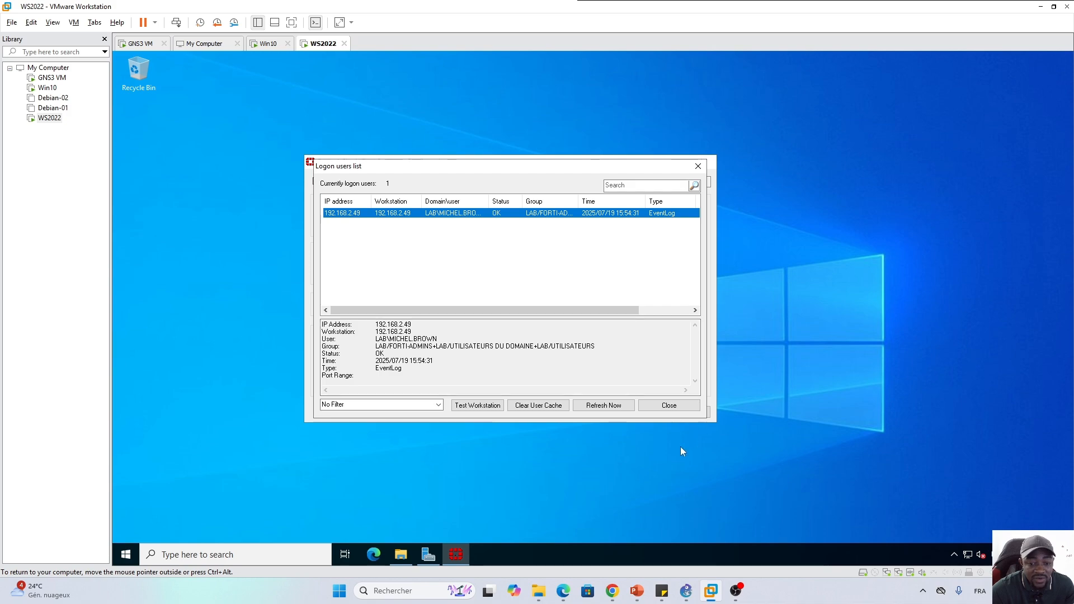
In the FortiGate admin page, start a new policy from Policy & Objects > Firewall Policy
mouse_move(563, 591)
click(621, 532)
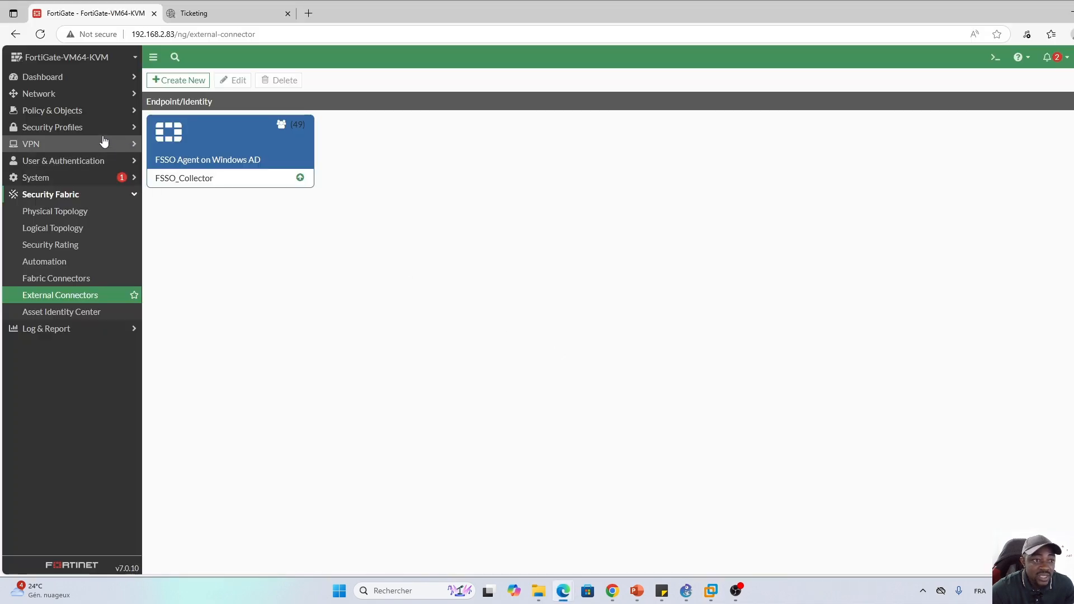
click(80, 111)
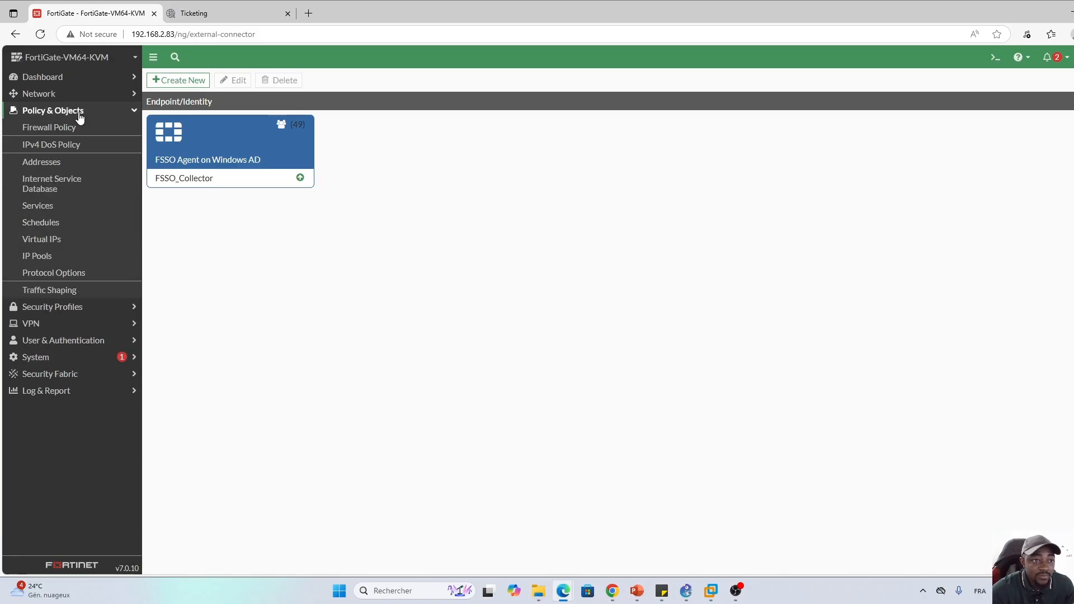
click(62, 130)
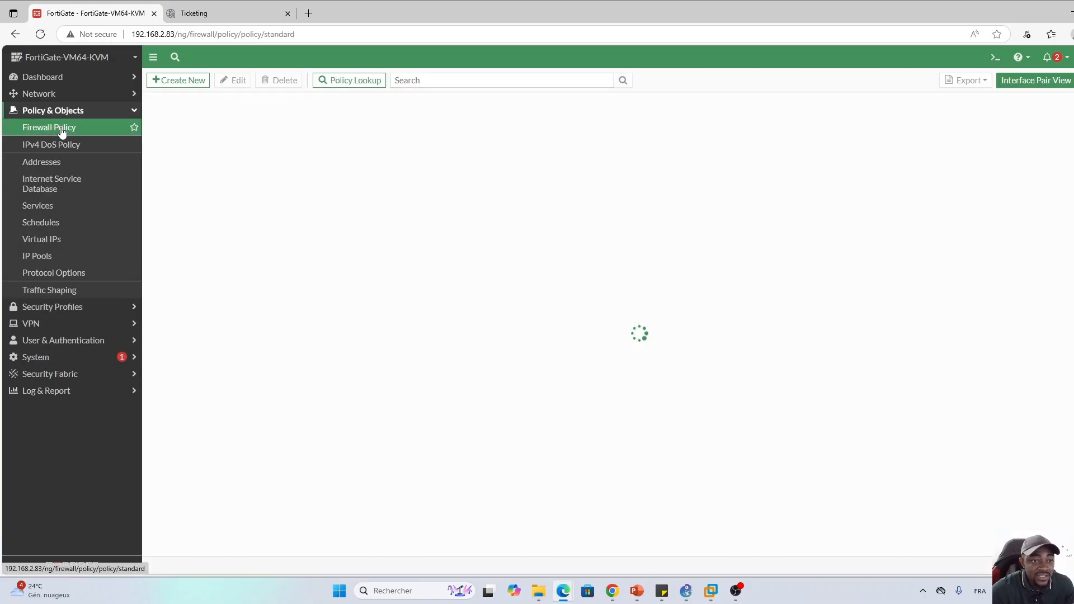
click(176, 81)
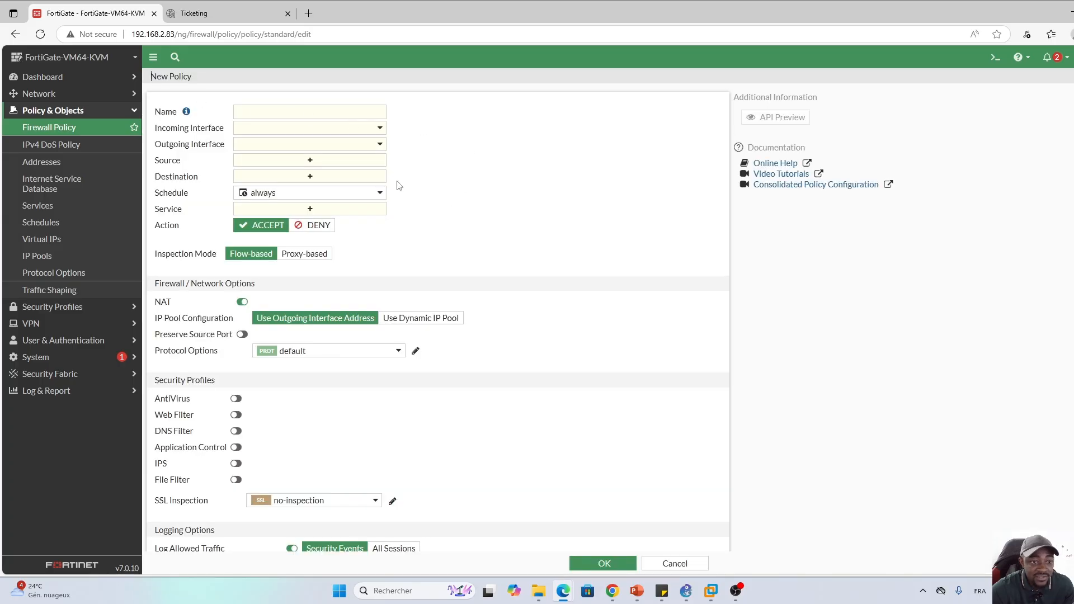
Show the User entries for the policy source, listing the FSSO_Collector groups such as LAB/ADMINISTRATEURS
click(311, 162)
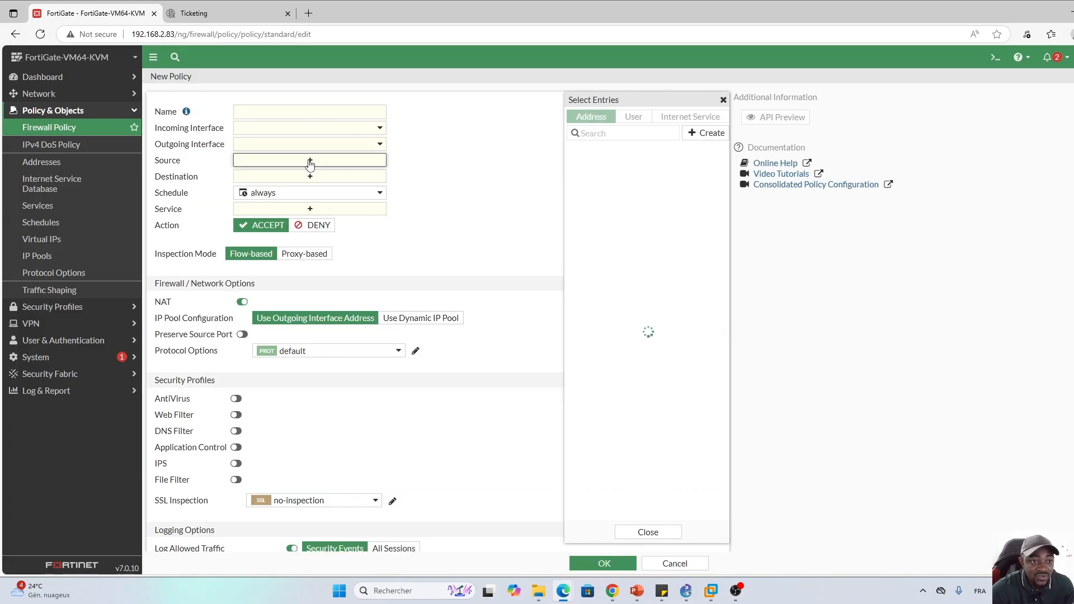
click(631, 119)
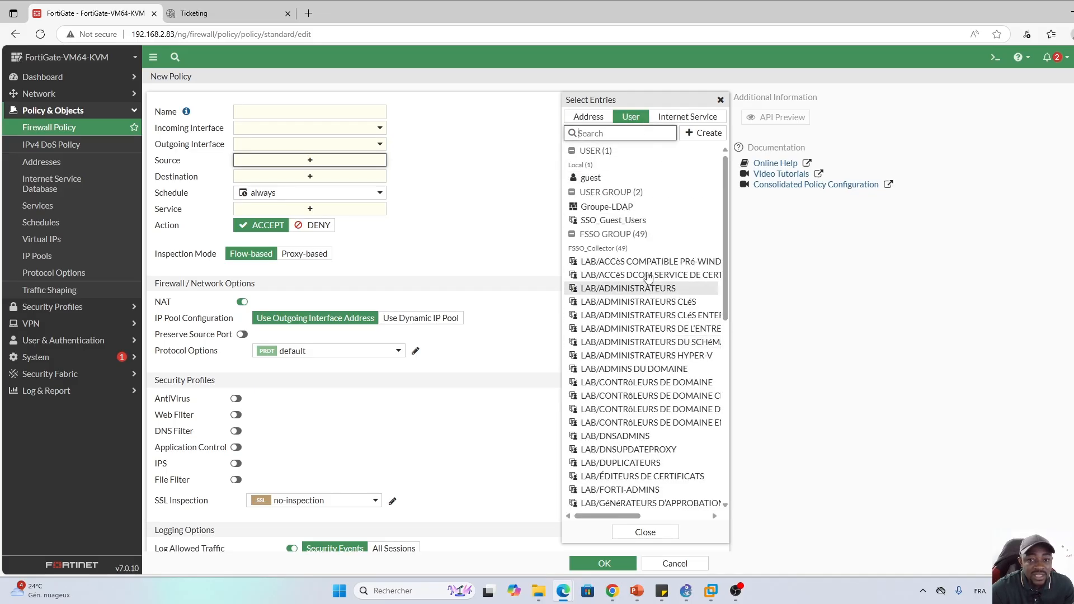
scroll(666, 325, down, 3)
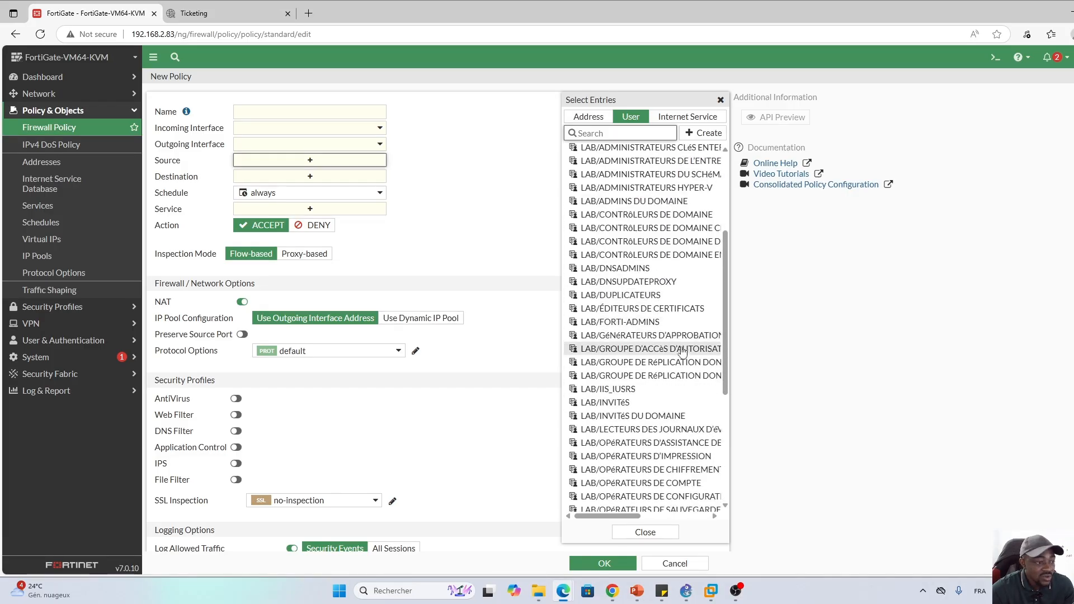
scroll(683, 363, up, 3)
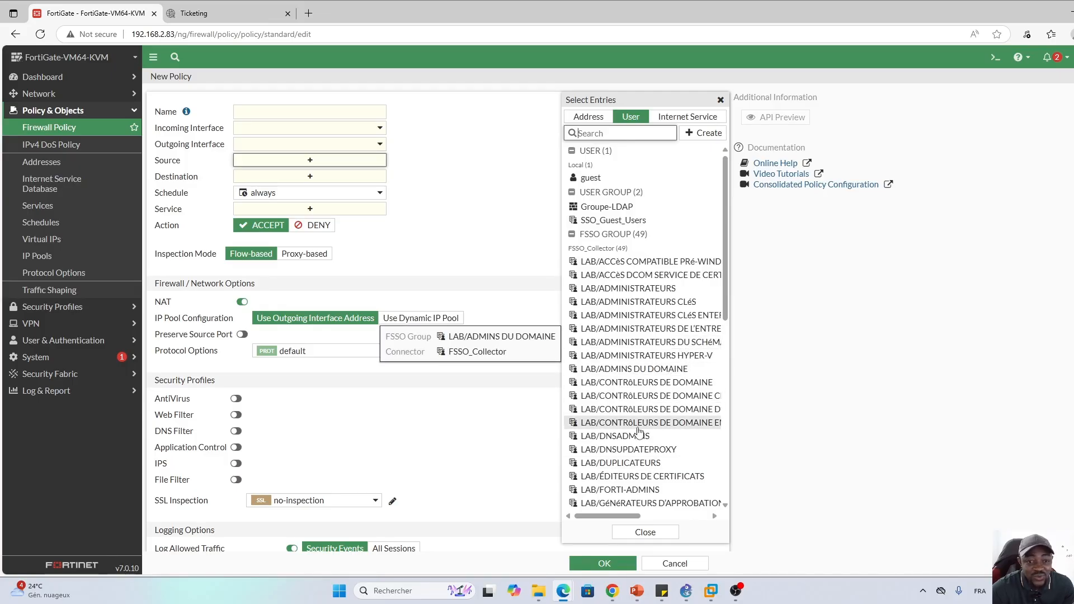
click(526, 251)
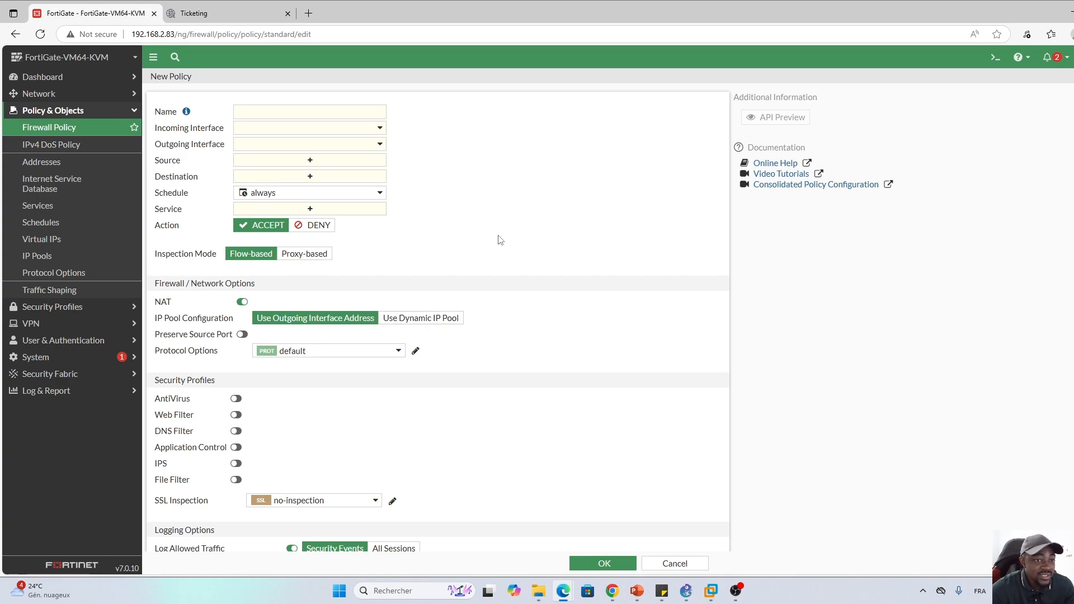
click(309, 162)
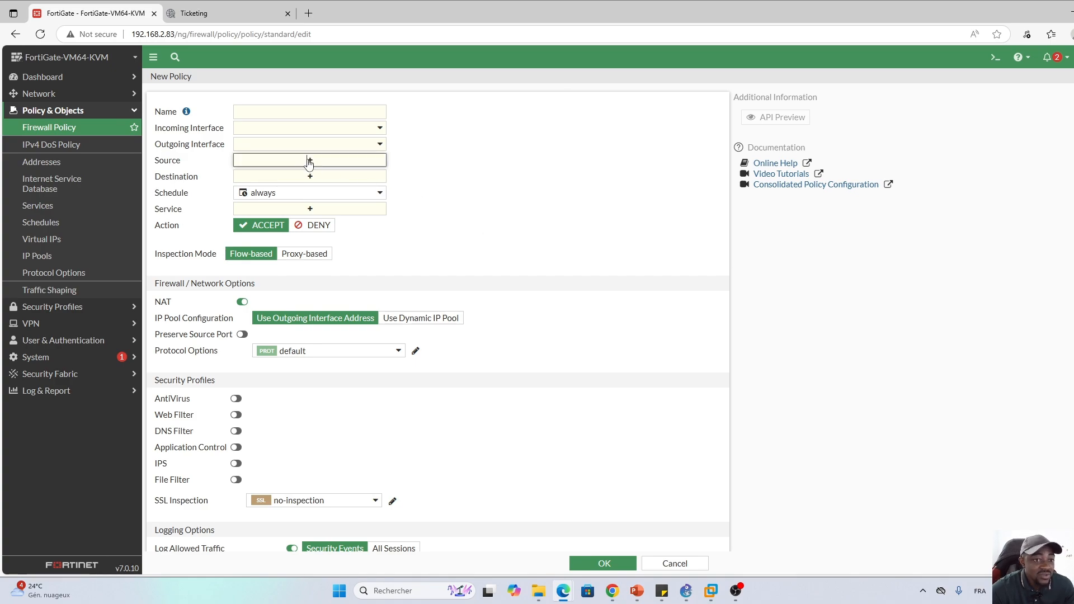
click(579, 122)
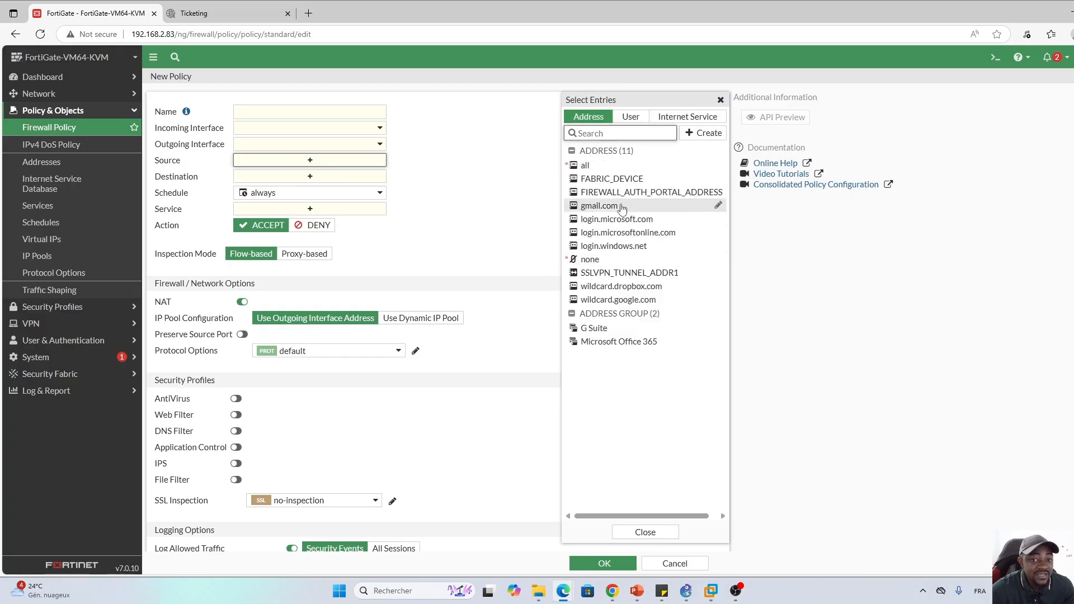
click(631, 120)
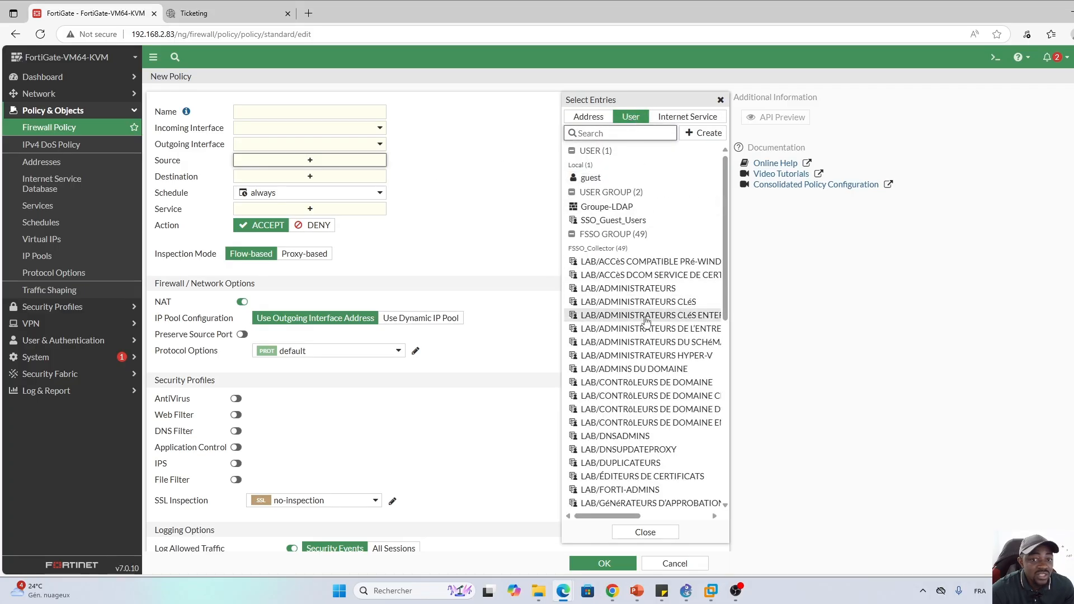
mouse_move(660, 318)
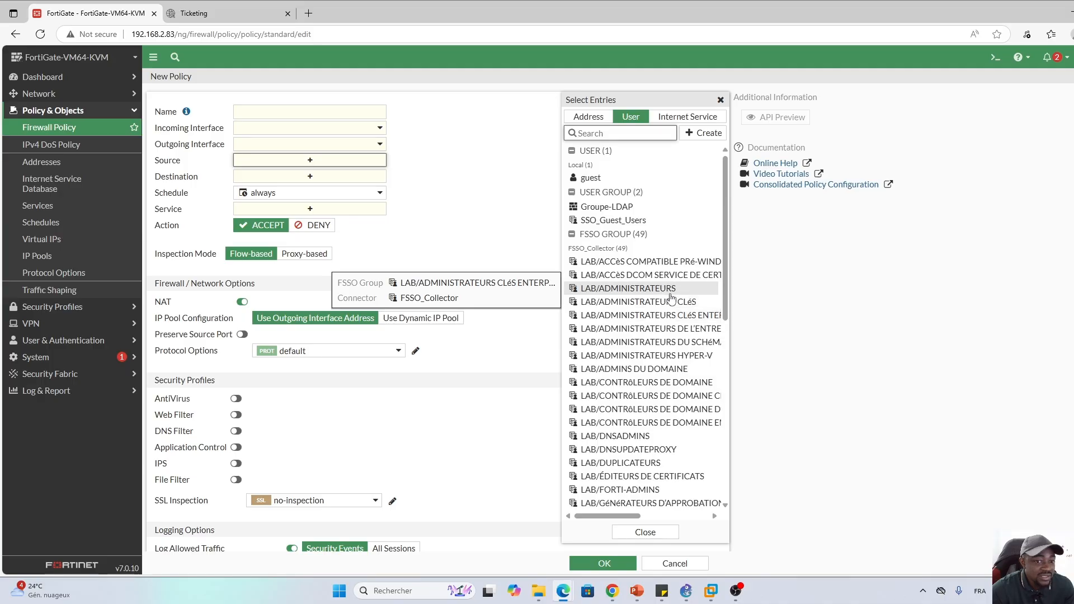